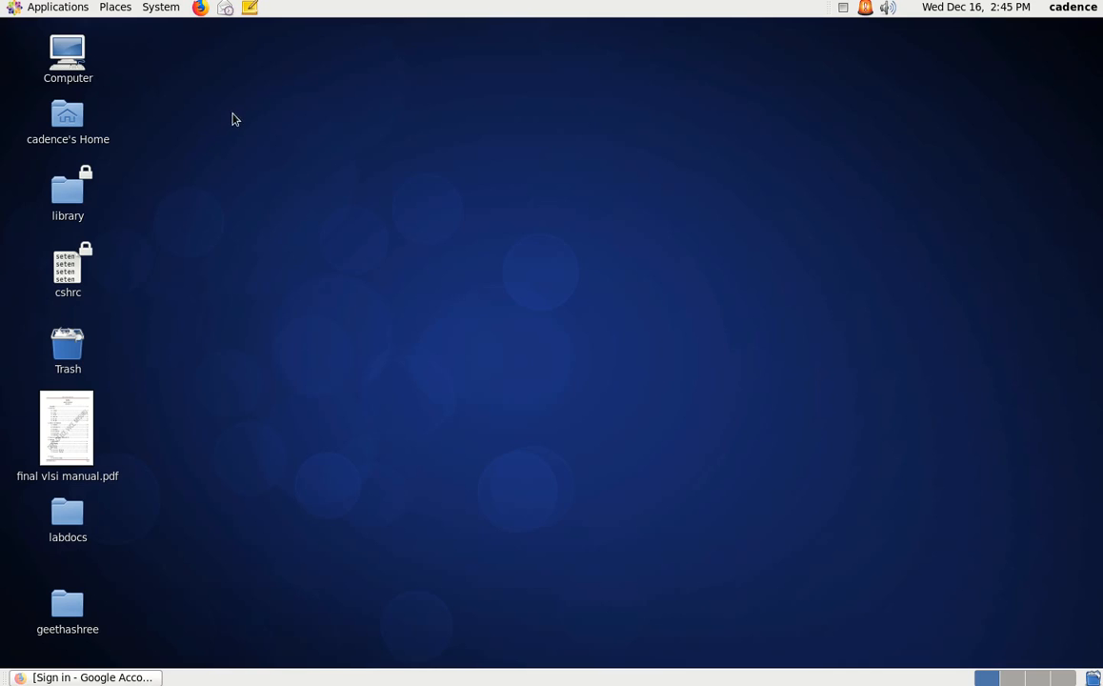
Step: Open a terminal from the desktop, start the csh shell and source the cshrc file
right_click(302, 191)
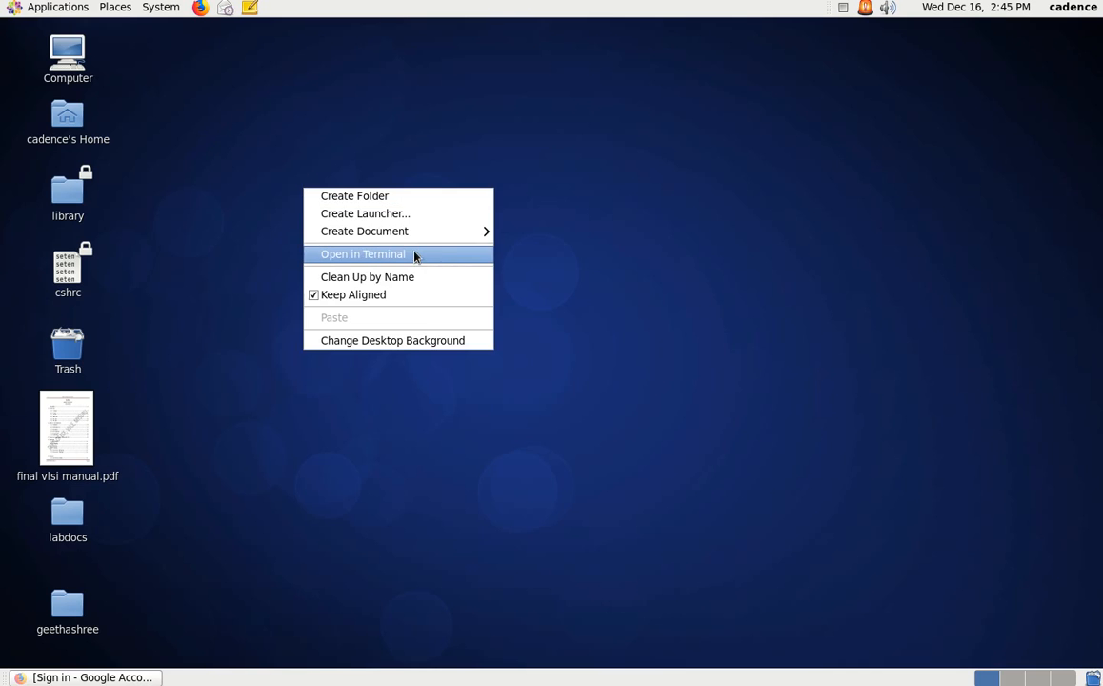
right_click(273, 150)
left_click(395, 220)
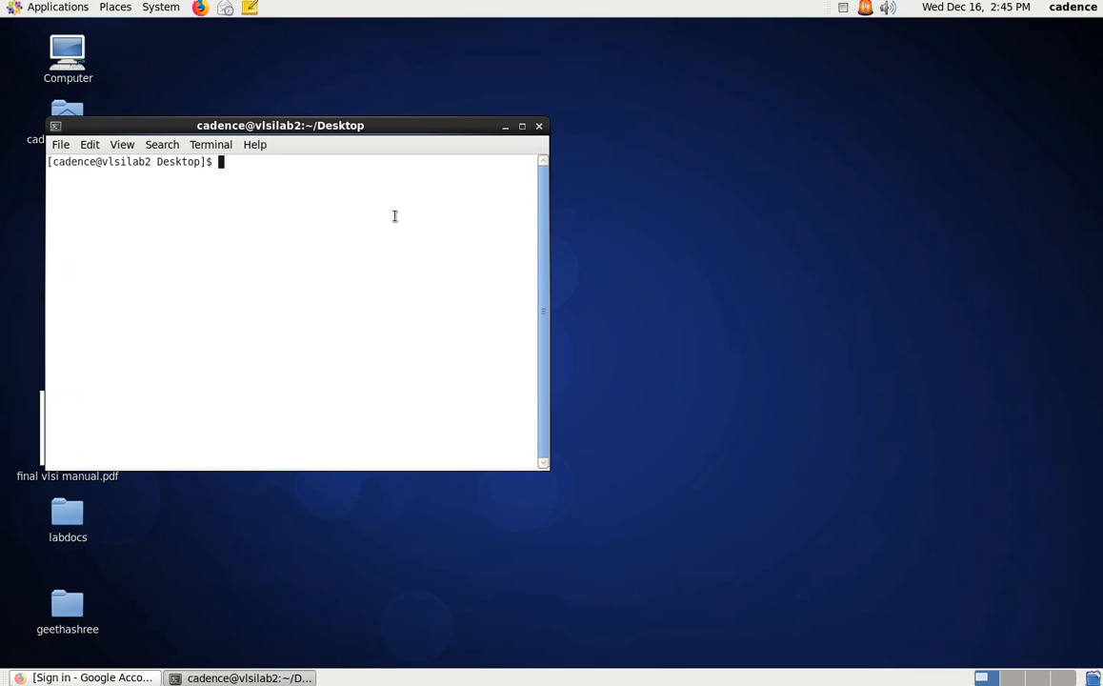
type("csh")
key("Return")
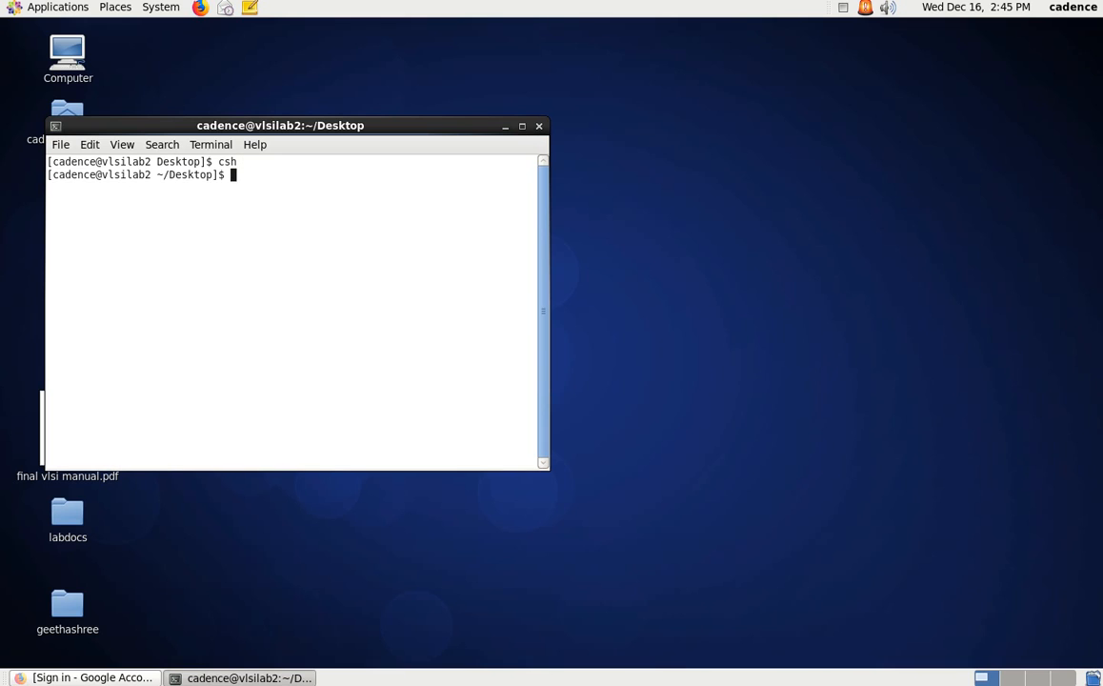
type("source cshrc")
key("Return")
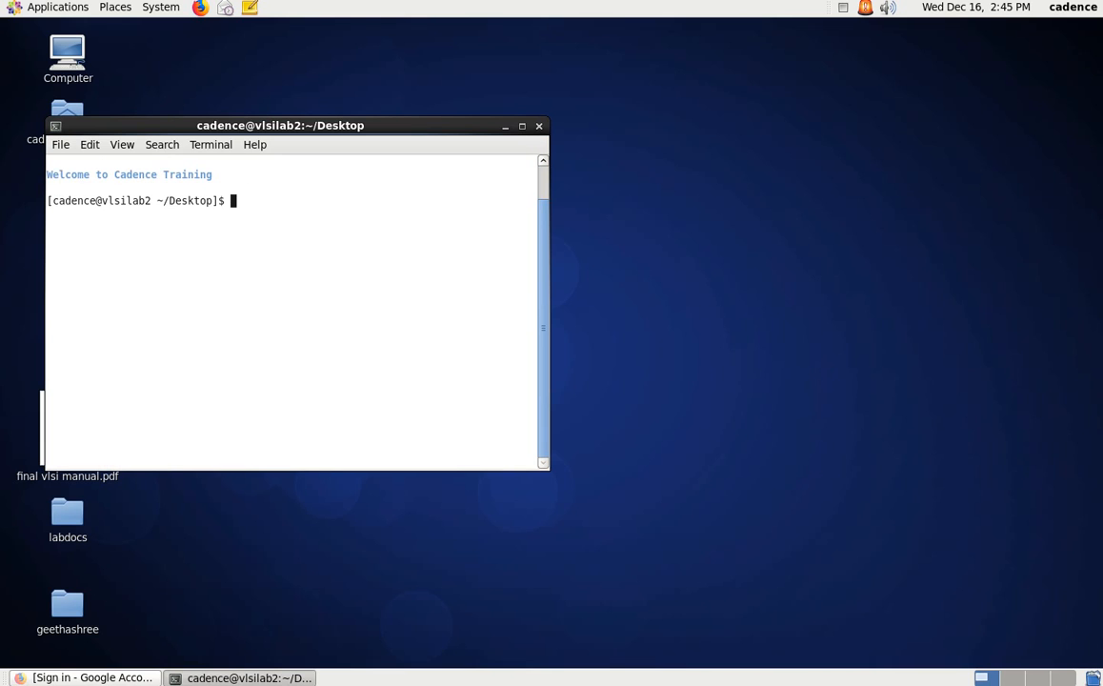
Step: Launch virtuoso from the /home/cadence/testvlsi directory and dismiss its What's New overview
type("cd /home/cadence/")
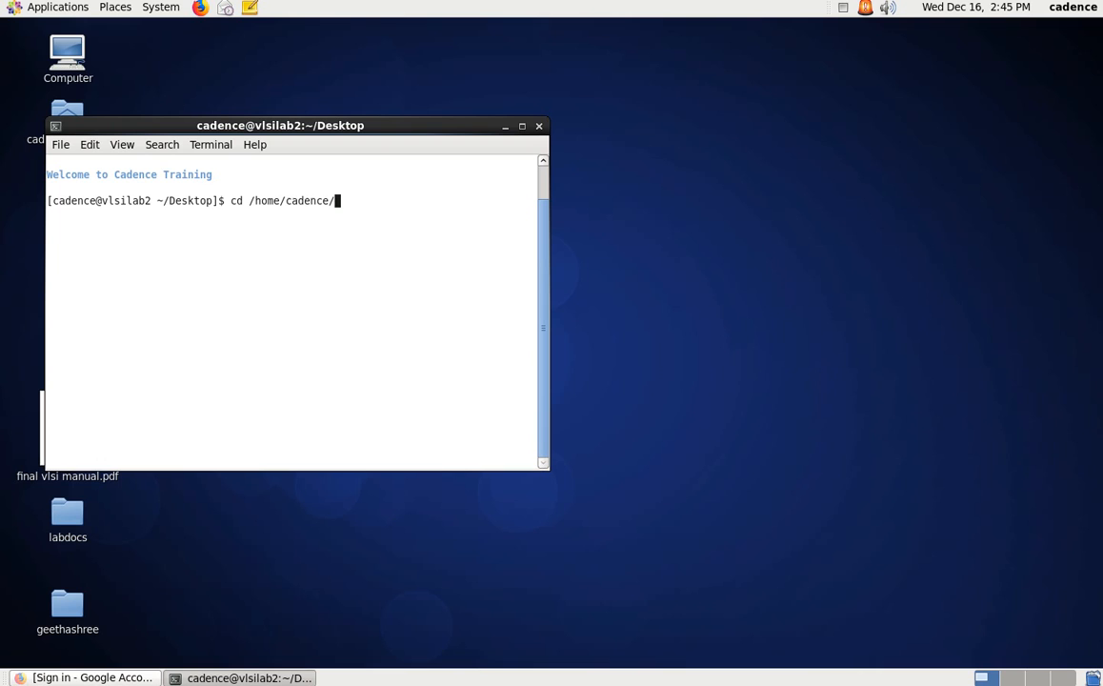
type("testvlsi")
key("Return")
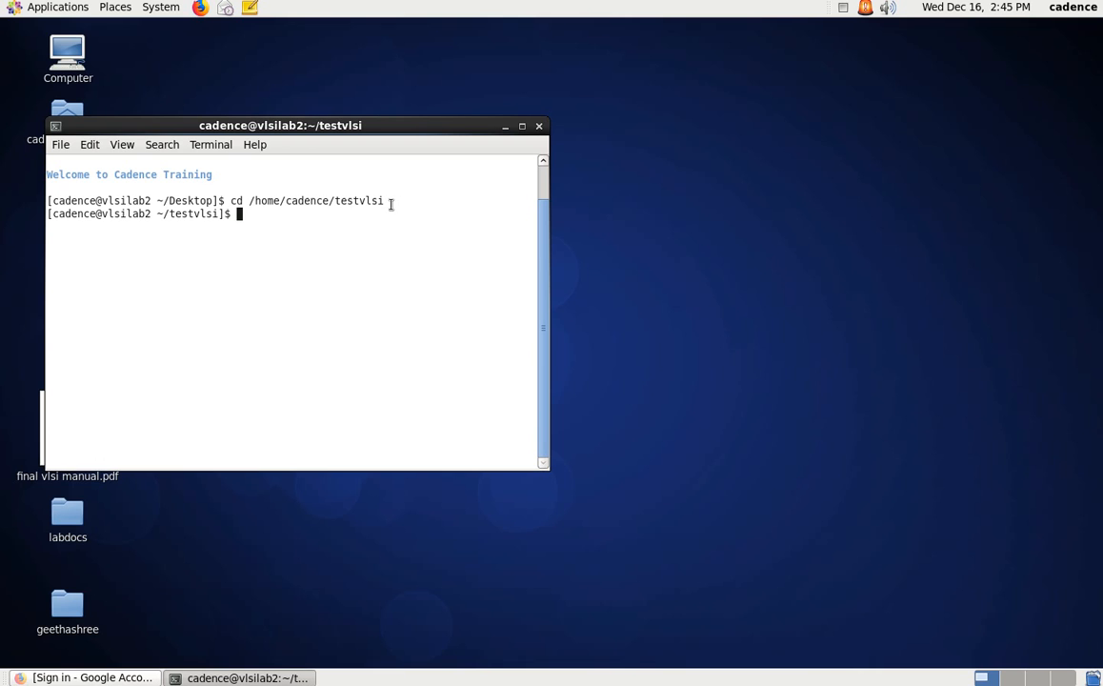
type("virtuoso")
key("Return")
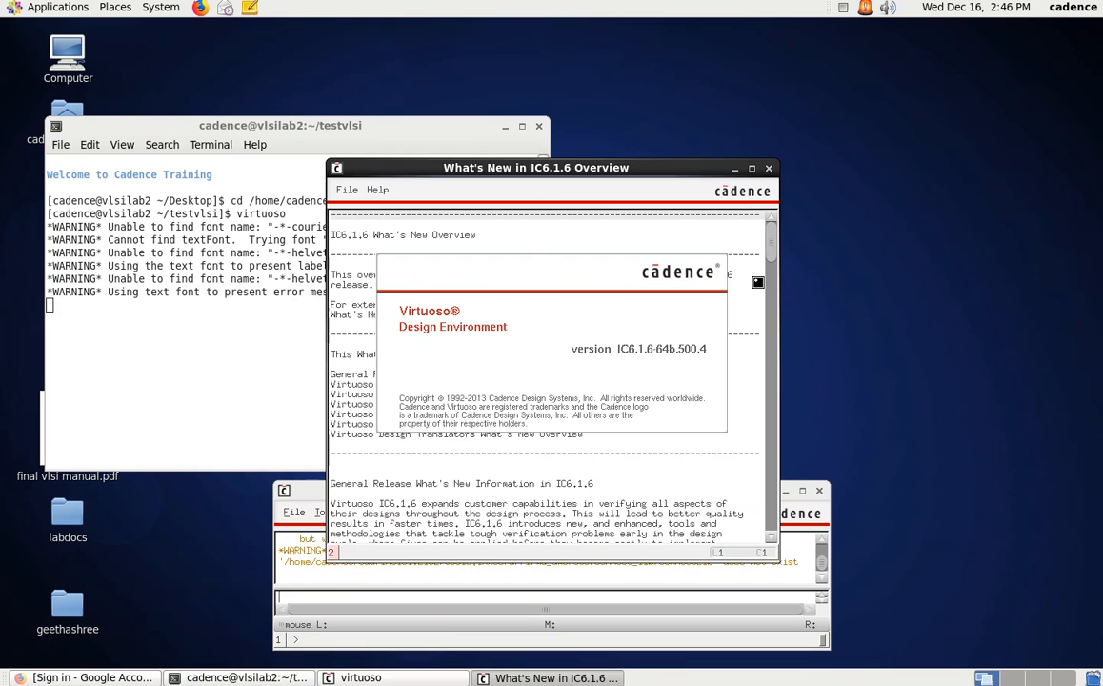
left_click(768, 169)
left_click_drag(597, 491, 640, 285)
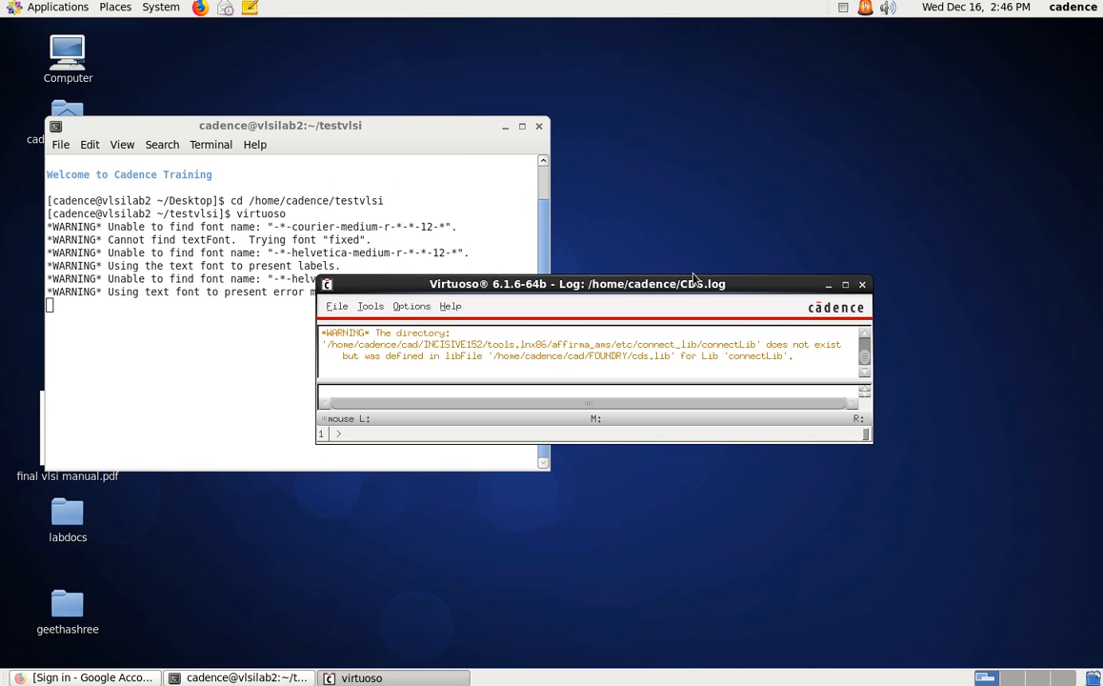
Step: Create a schematic cellview named CommonSource_sche in library Test1 and maximize its editor window
left_click(338, 308)
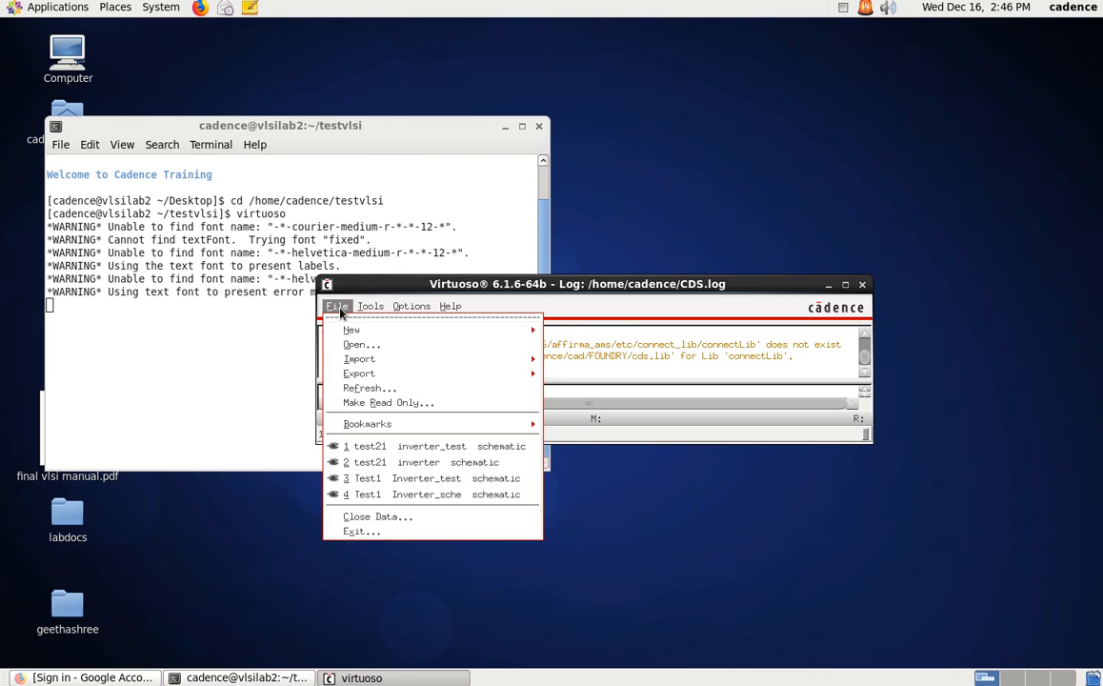
mouse_move(458, 334)
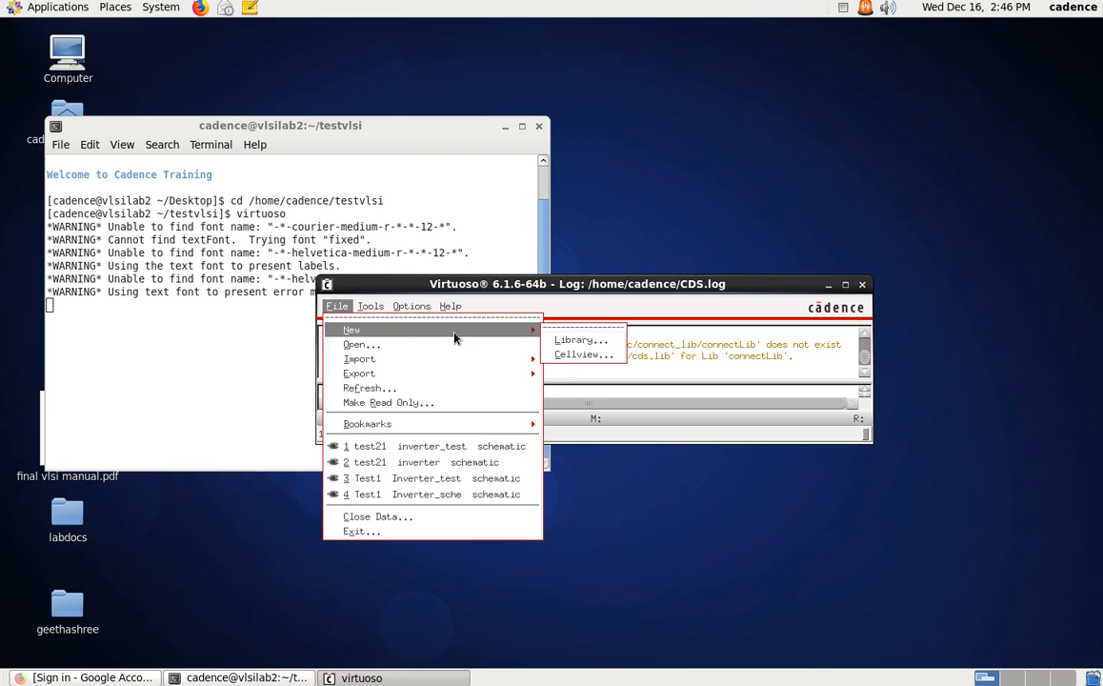
left_click(583, 355)
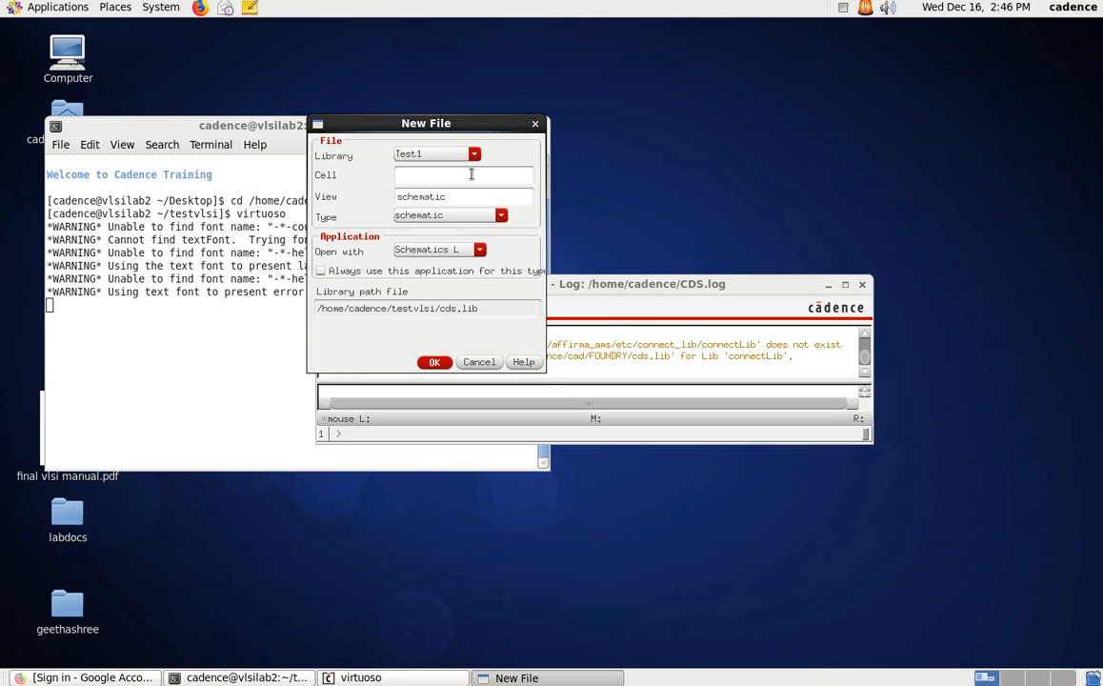
left_click_drag(462, 128, 364, 185)
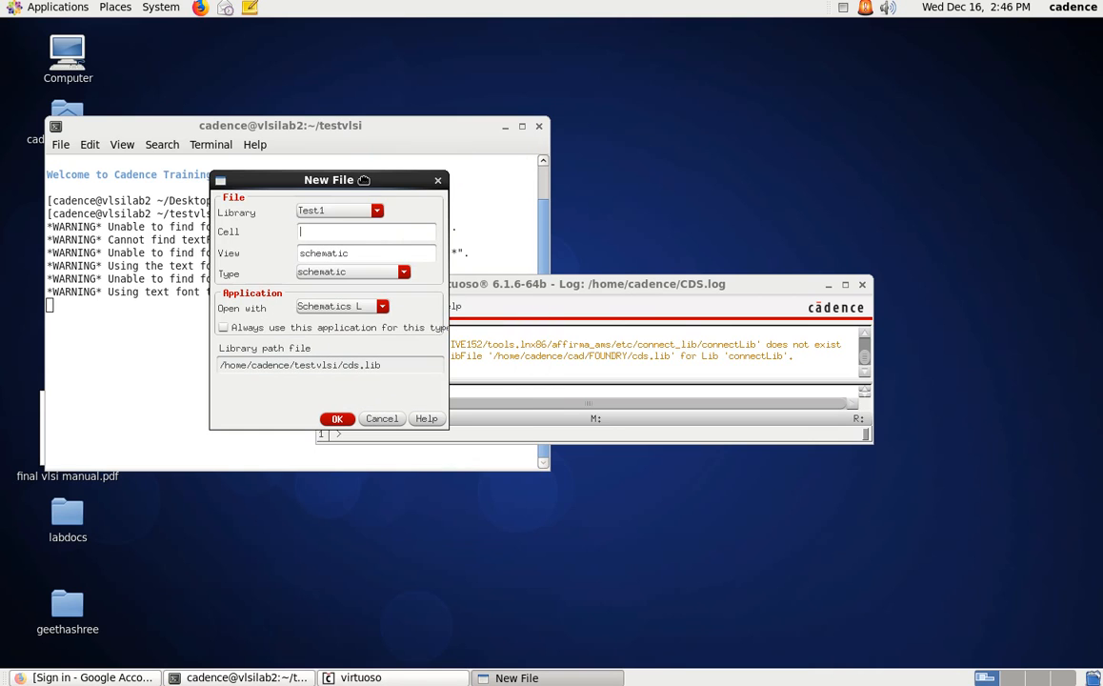
left_click(344, 230)
type("CommonSource_sche")
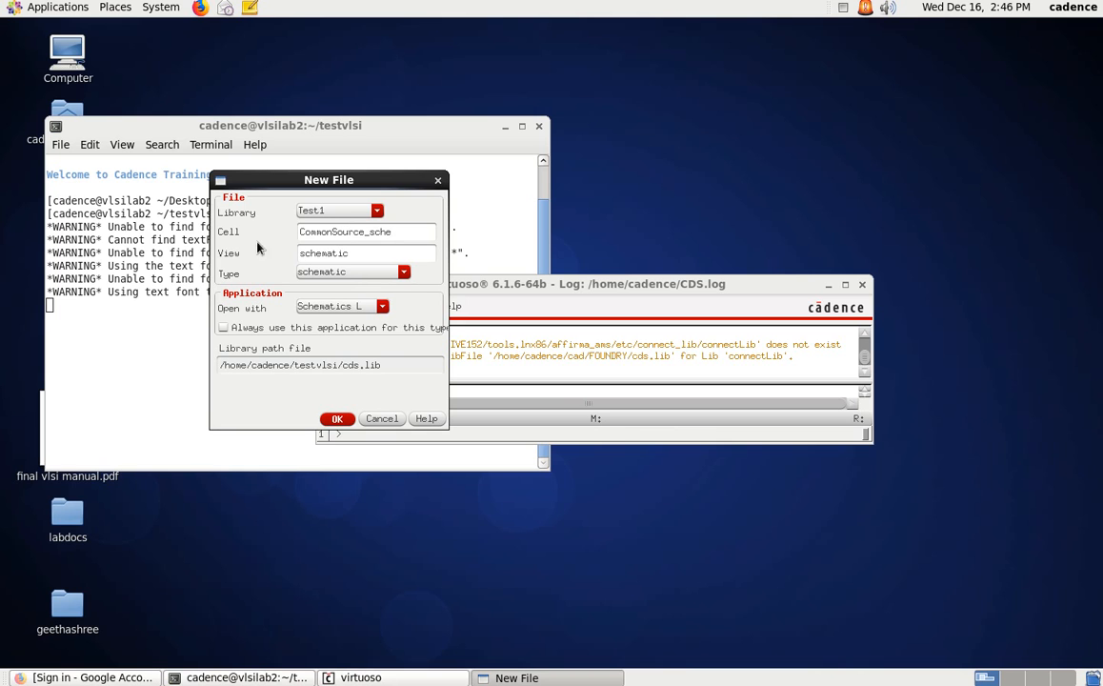
left_click(337, 419)
left_click(465, 359)
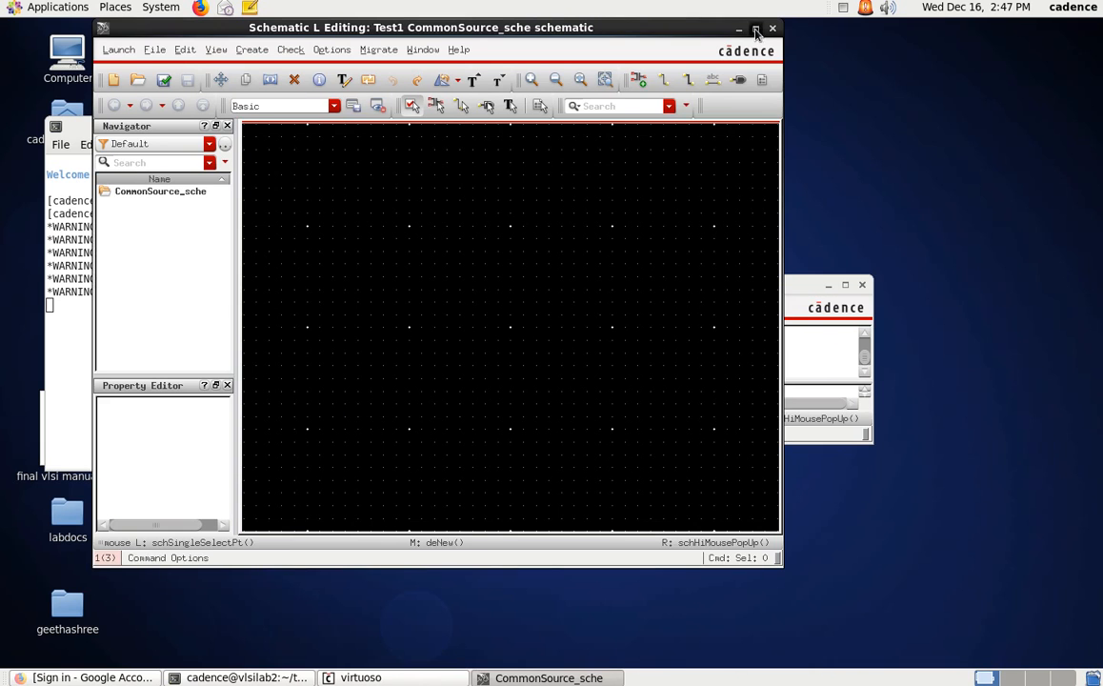
double_click(684, 29)
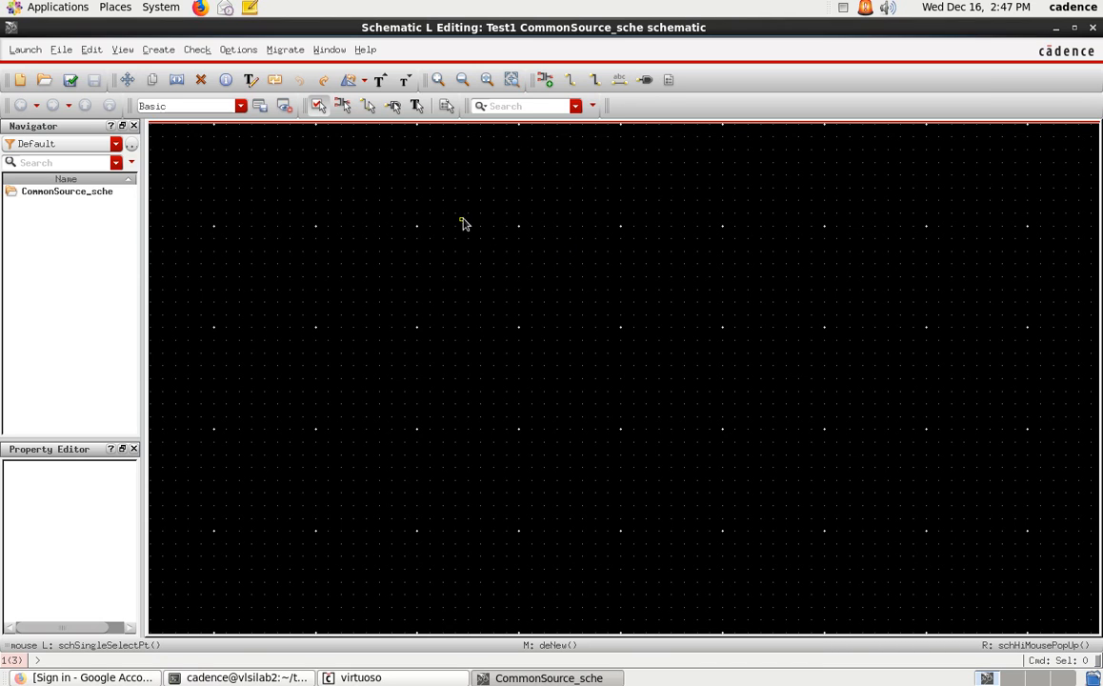
Step: Place one pmos1v symbol instance from the gpdk045 library near the upper middle of the schematic
left_click(159, 50)
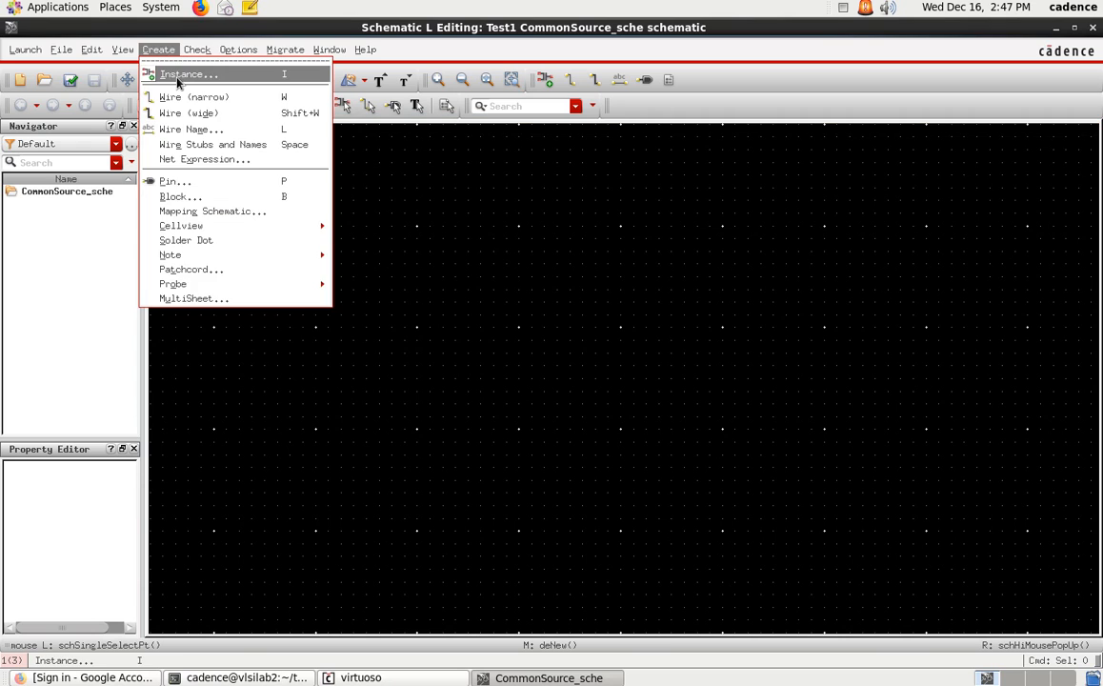
left_click(178, 77)
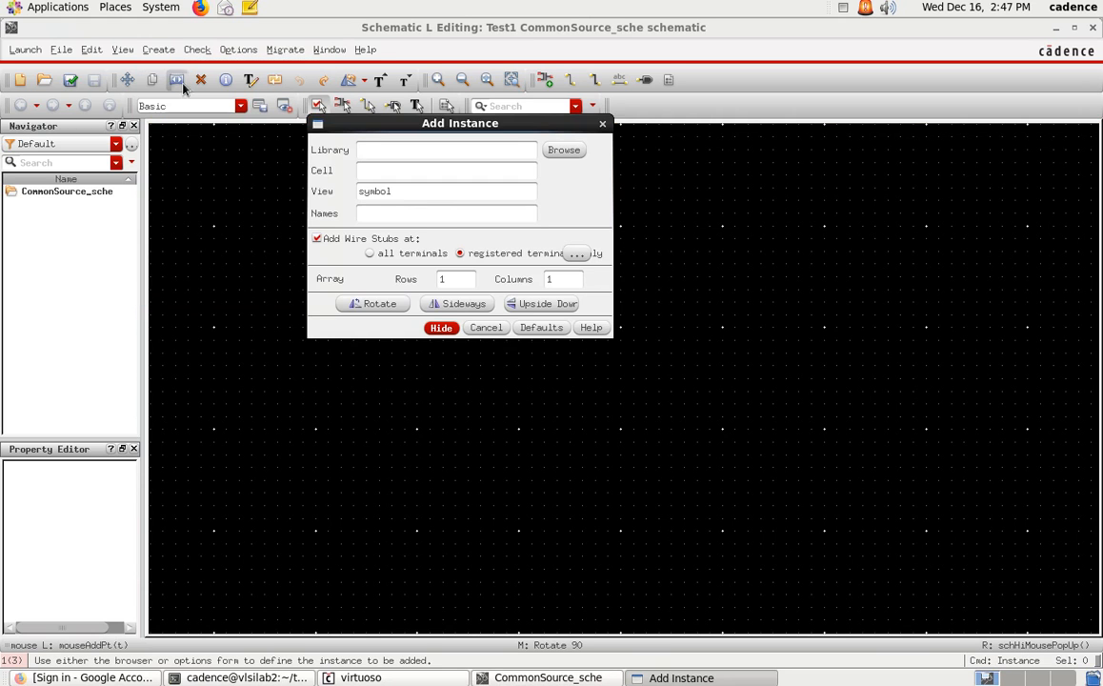
left_click(560, 154)
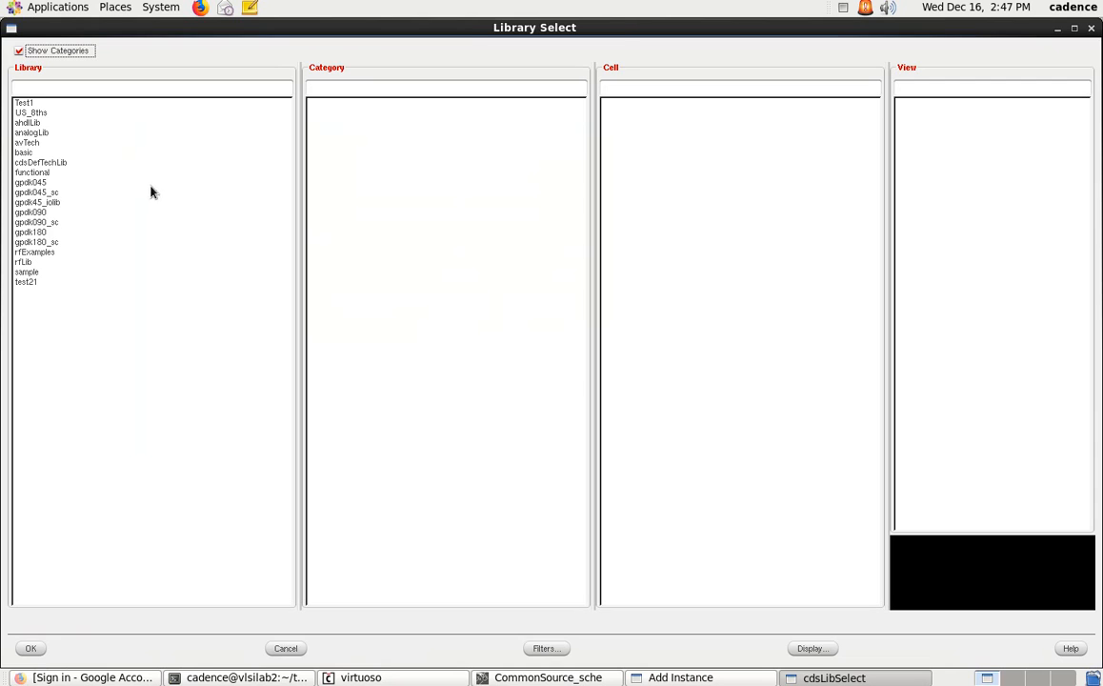
left_click(34, 183)
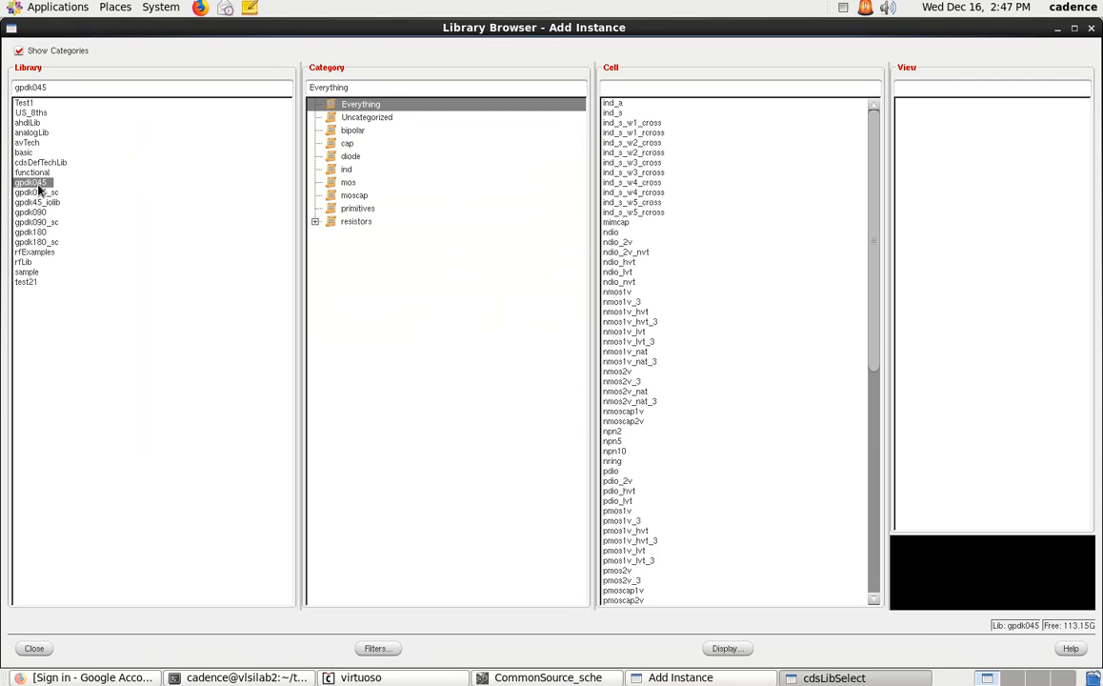
left_click(644, 90)
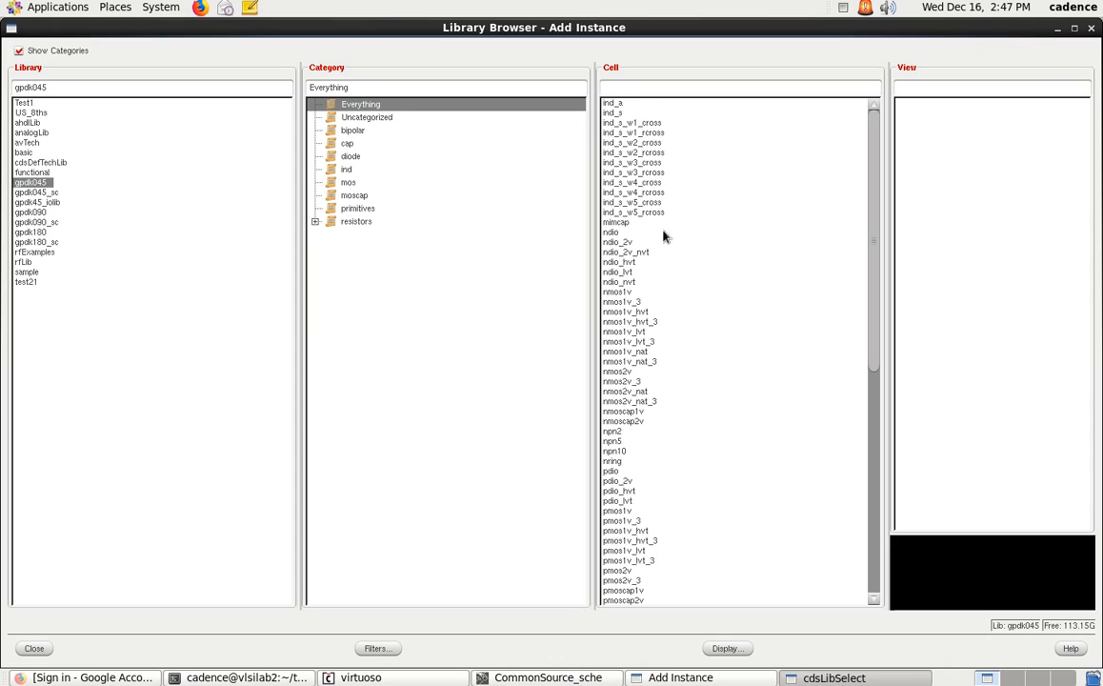
left_click(623, 513)
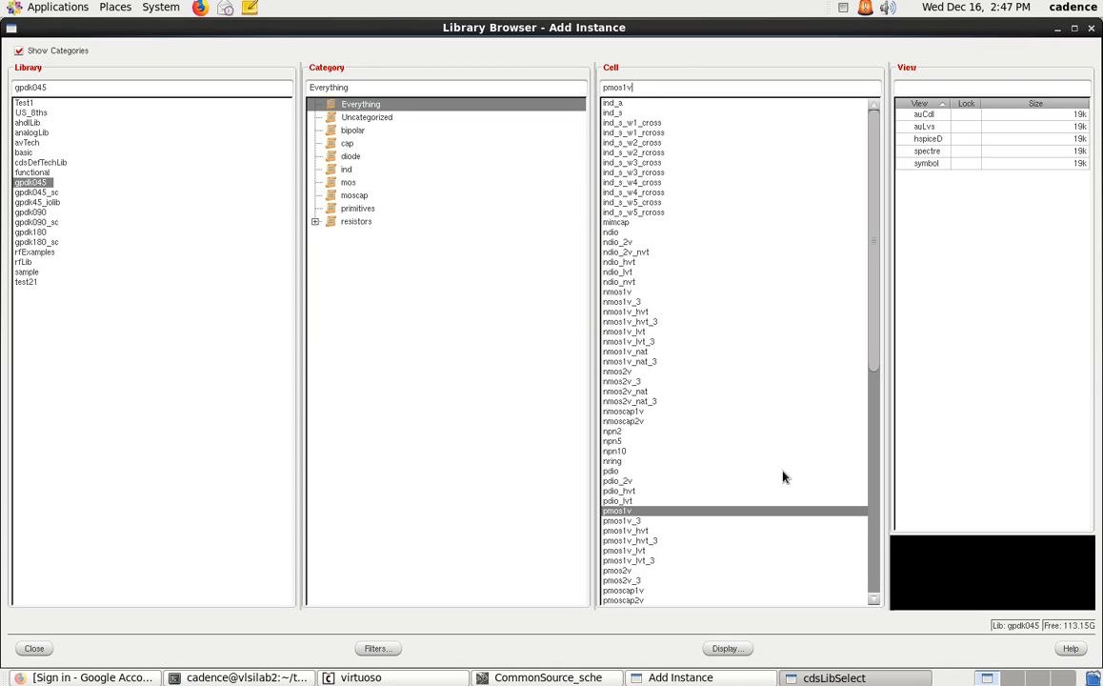
left_click(920, 167)
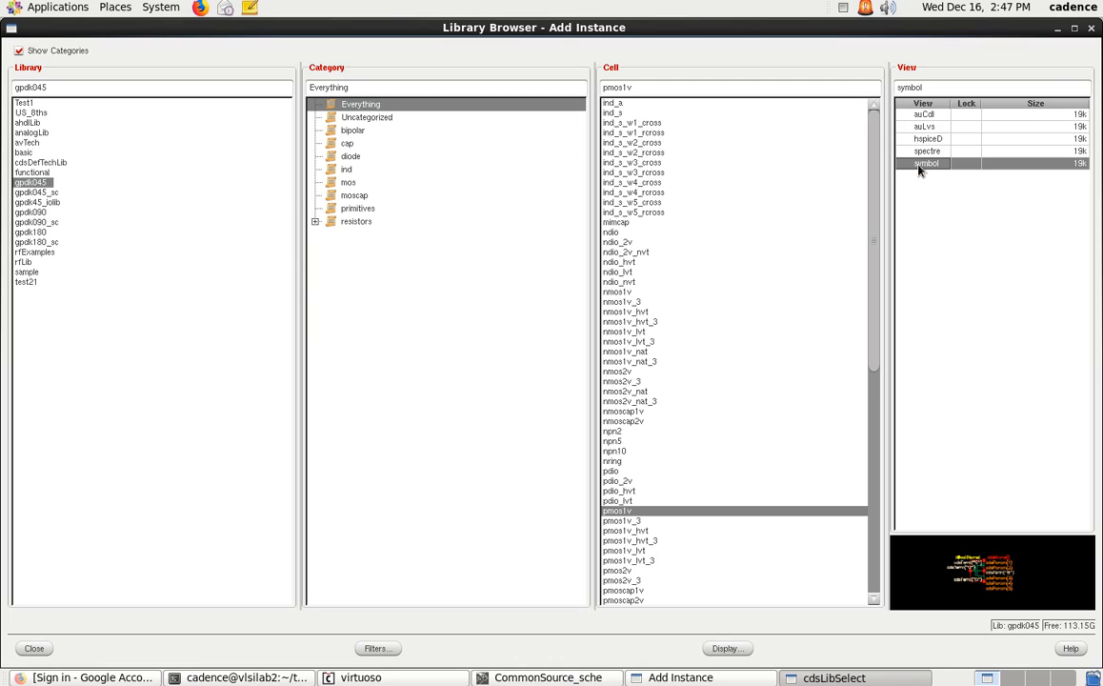
left_click(1058, 28)
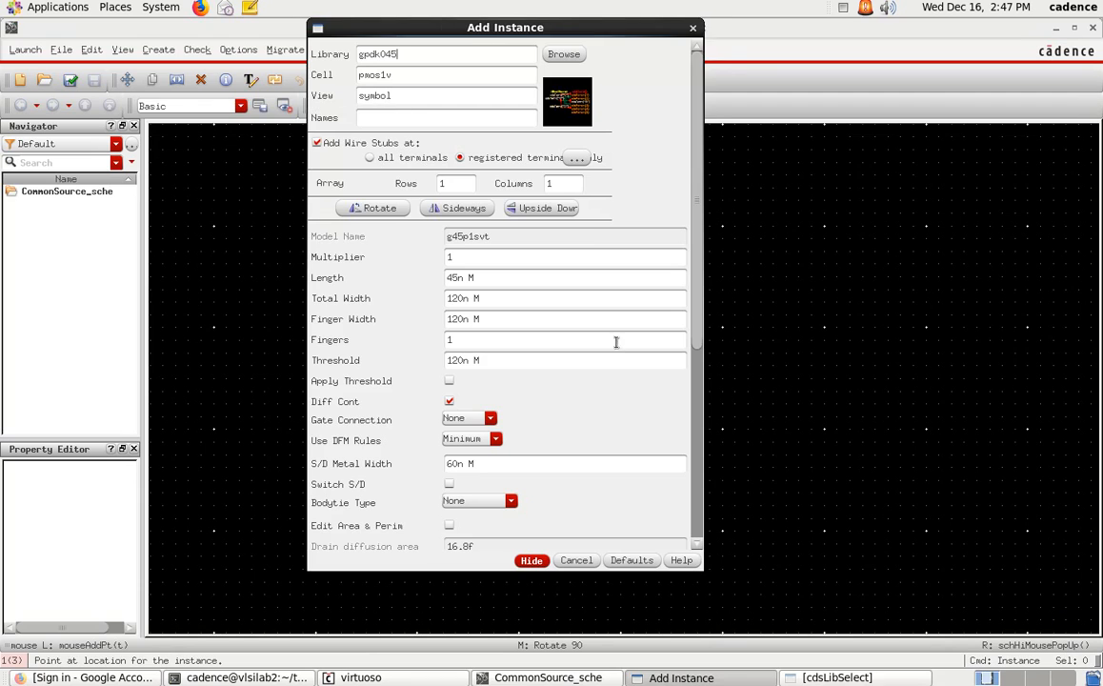
left_click(534, 561)
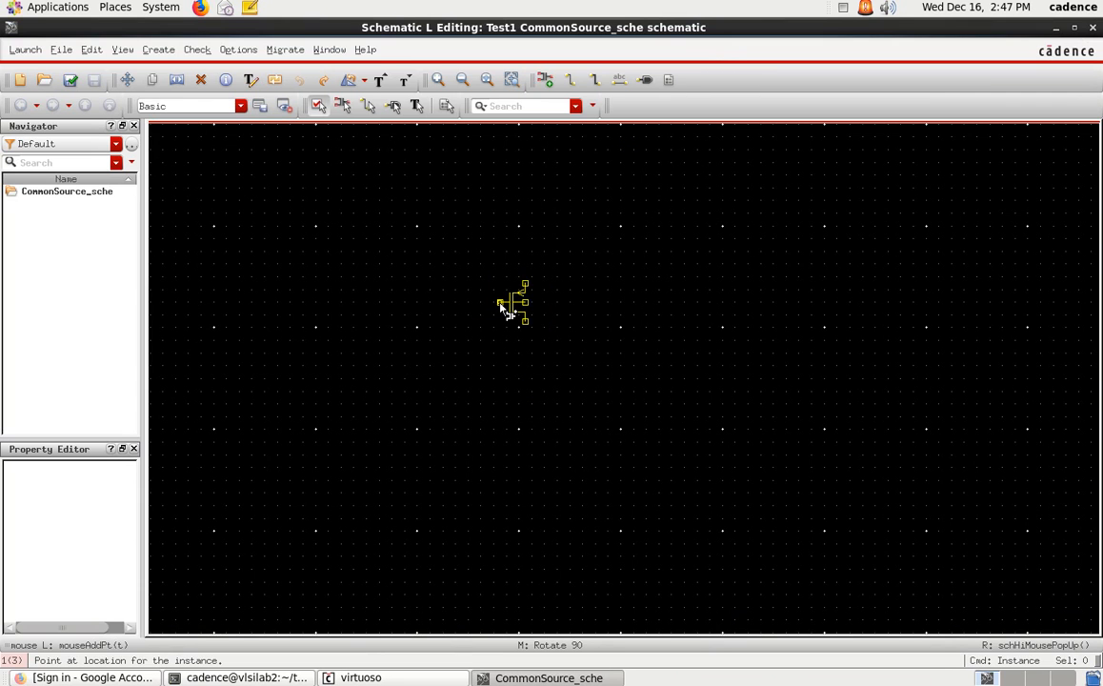
left_click(503, 306)
key("Escape")
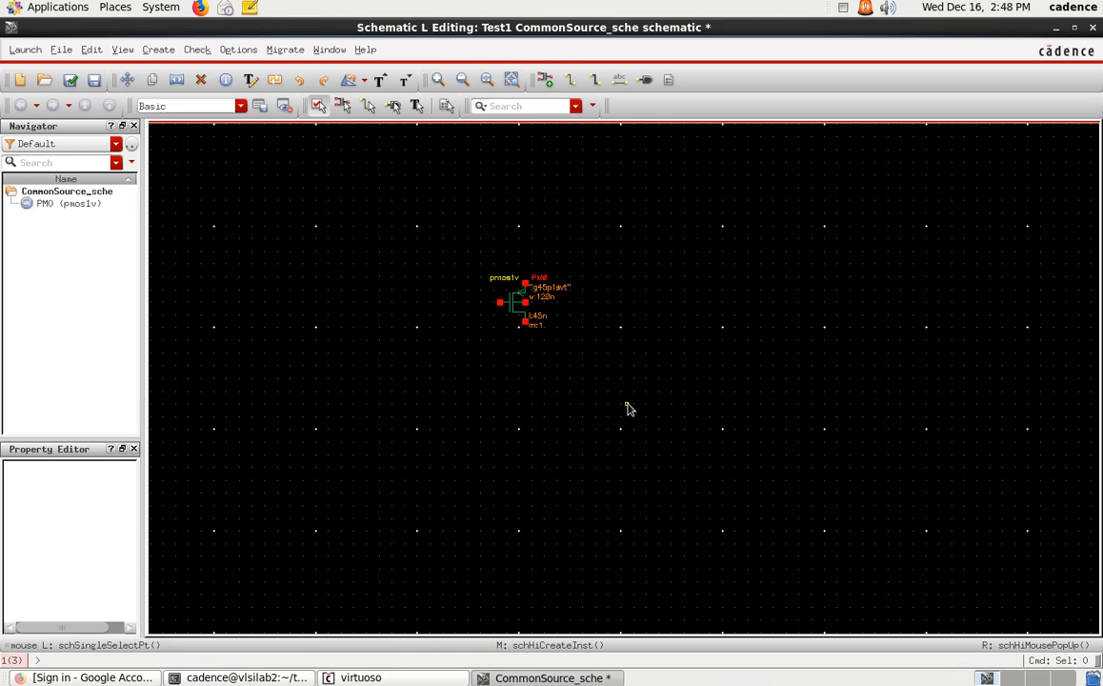
Step: Place one nmos1v symbol instance from the gpdk045 library directly below the PMOS transistor
key("i")
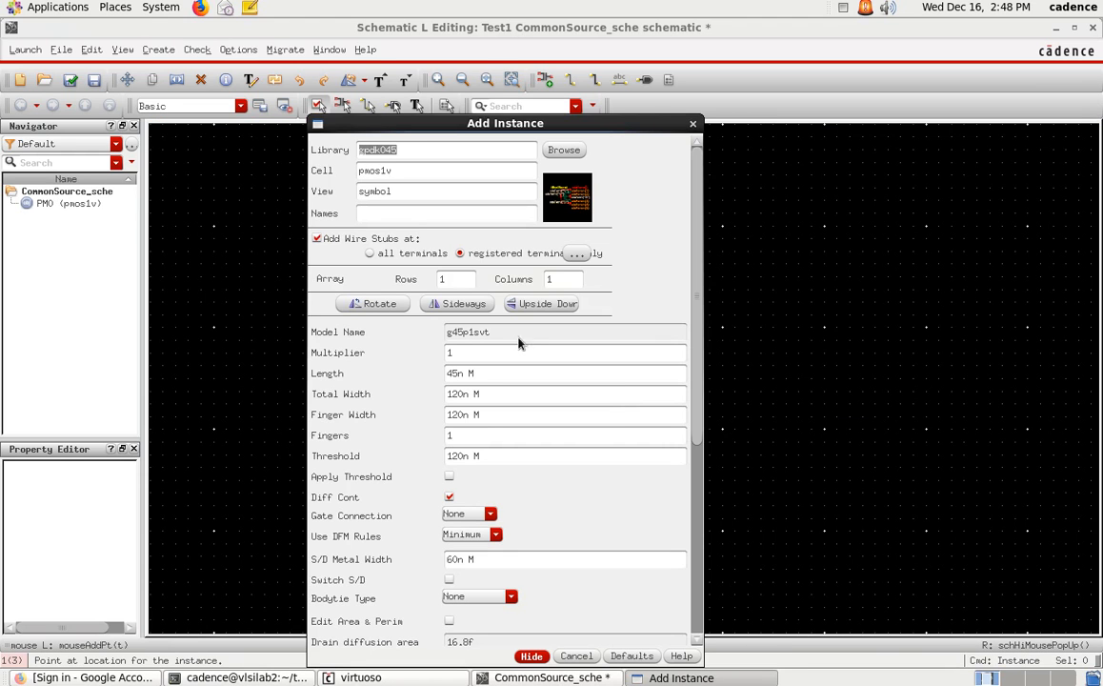
left_click_drag(367, 169, 358, 172)
left_click(575, 155)
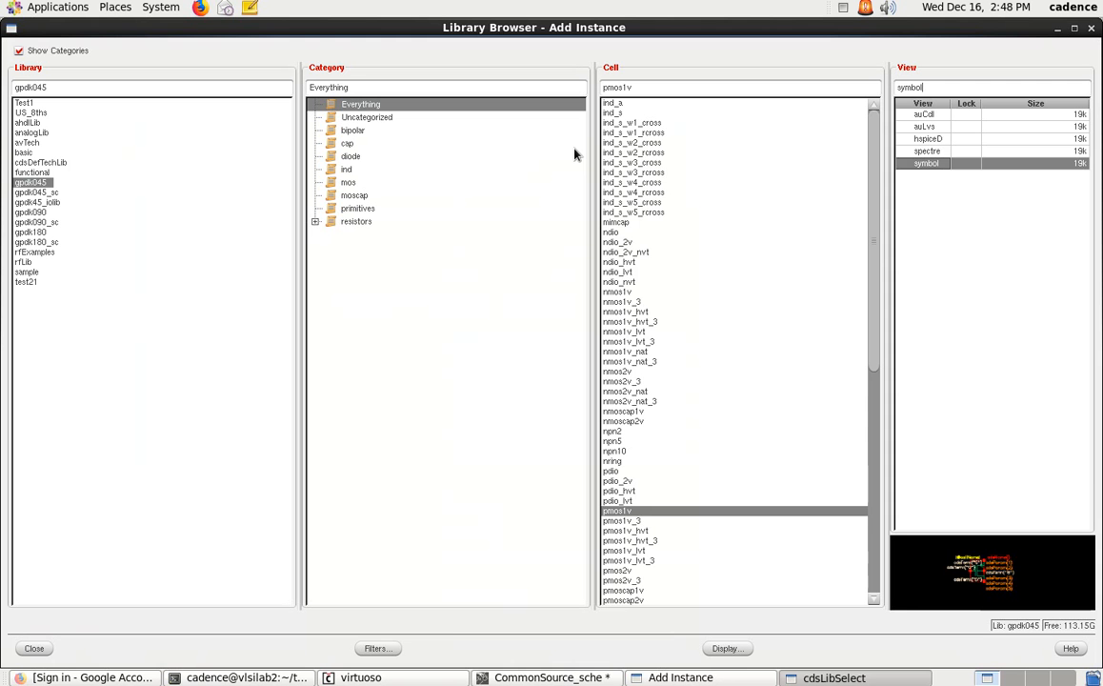
left_click(621, 293)
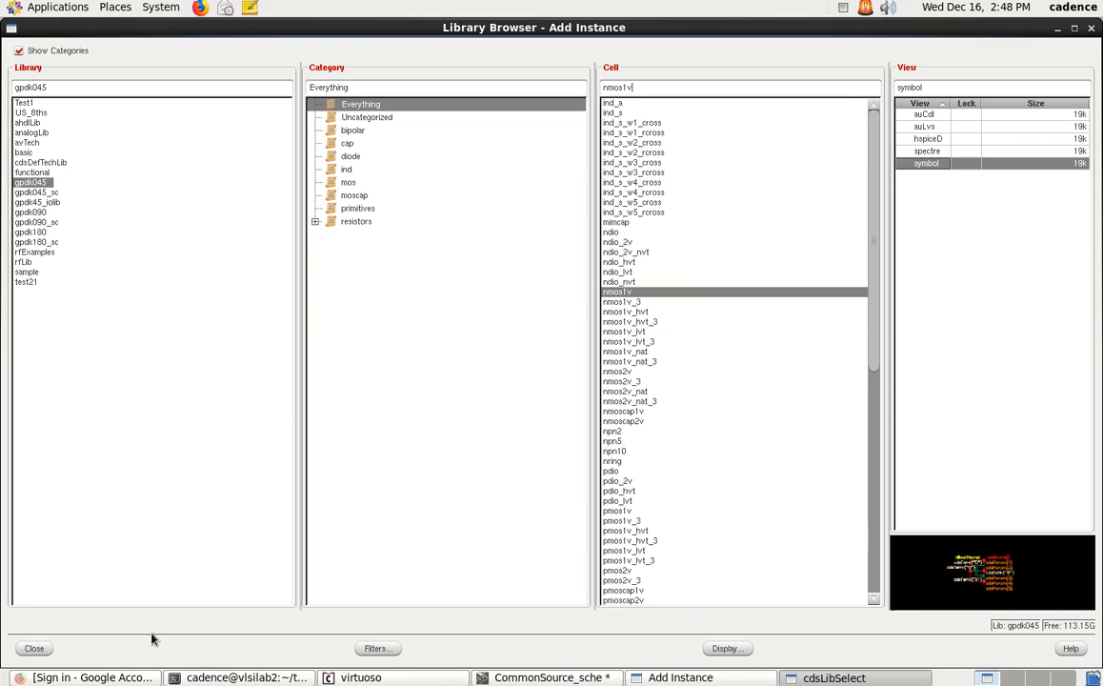
left_click(33, 647)
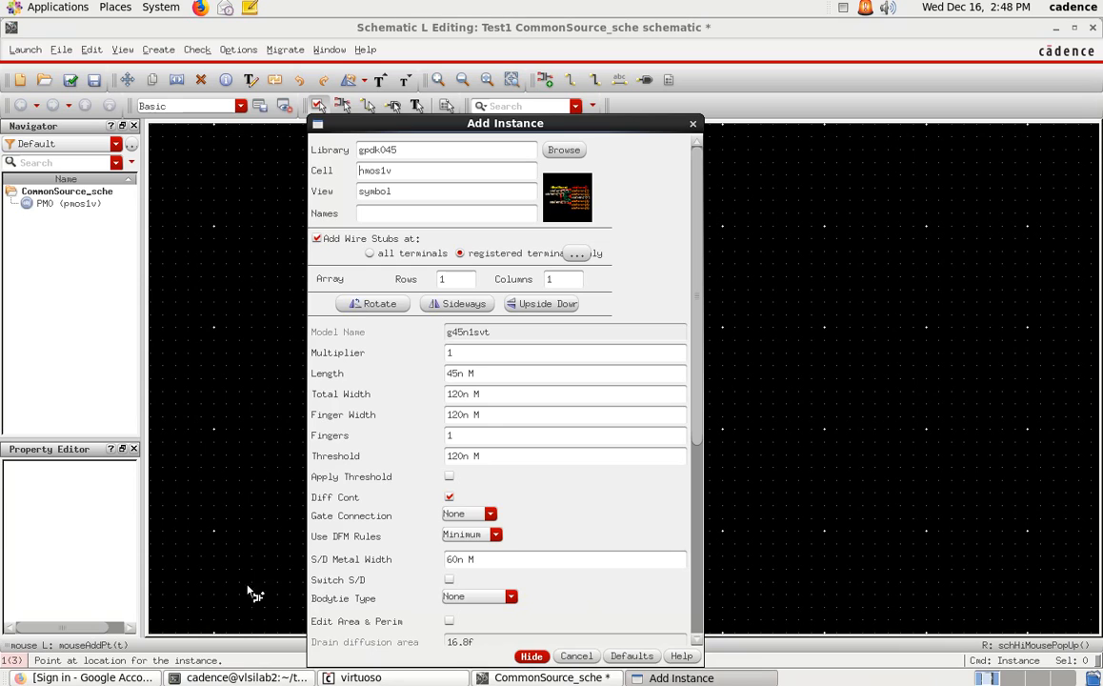
left_click(531, 657)
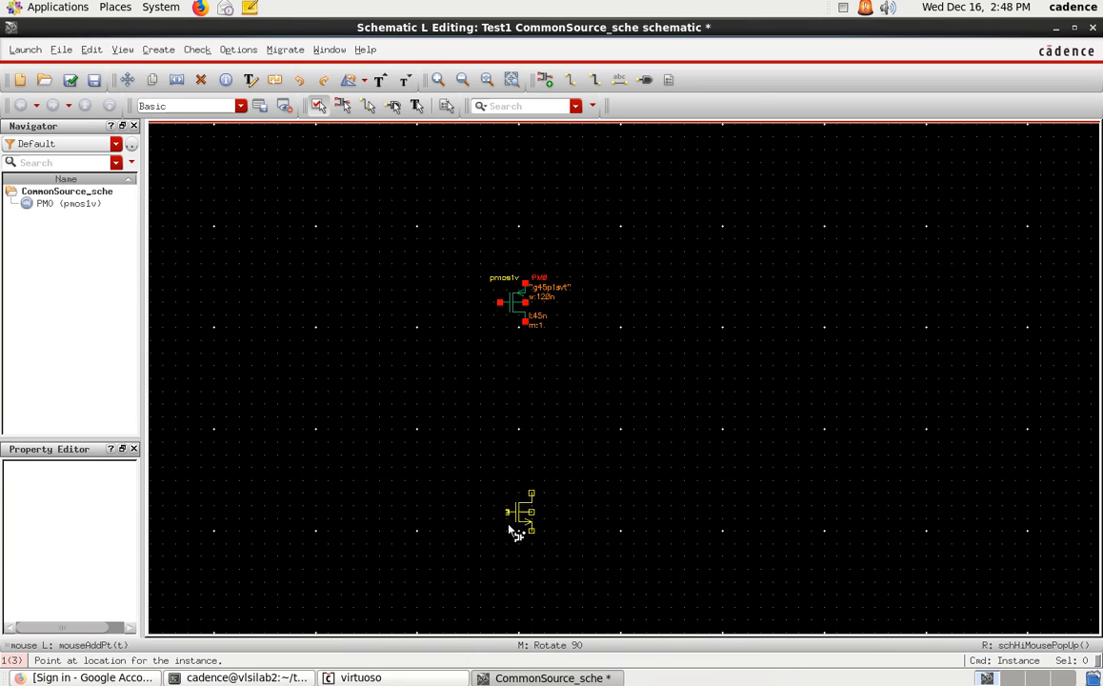
left_click(500, 403)
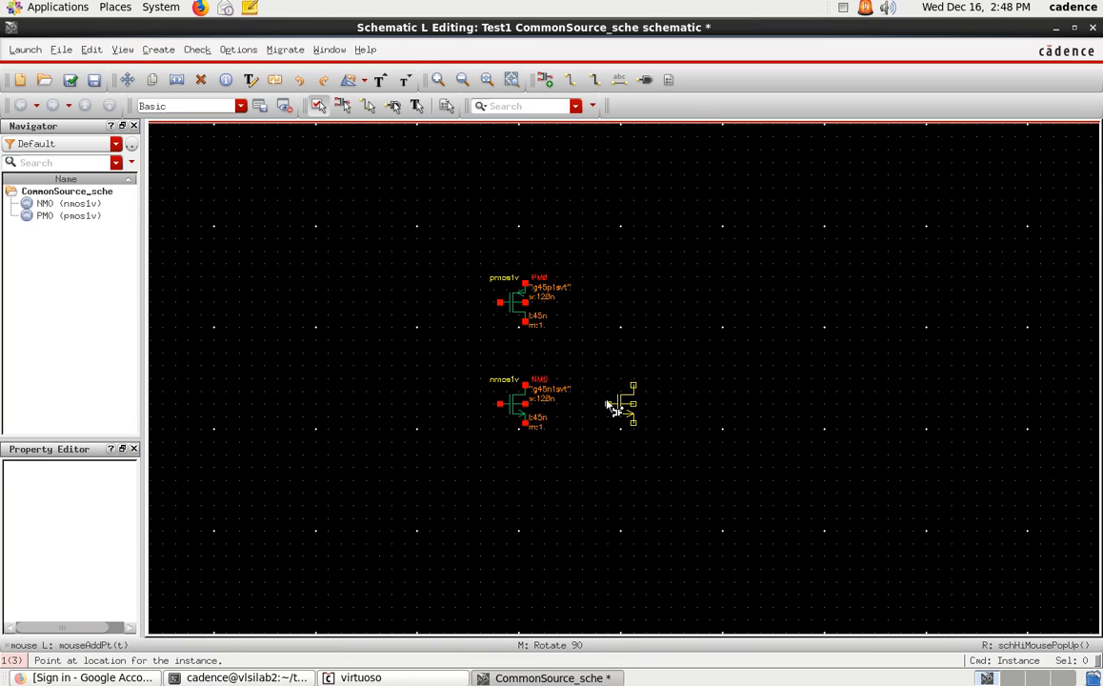
key("Escape")
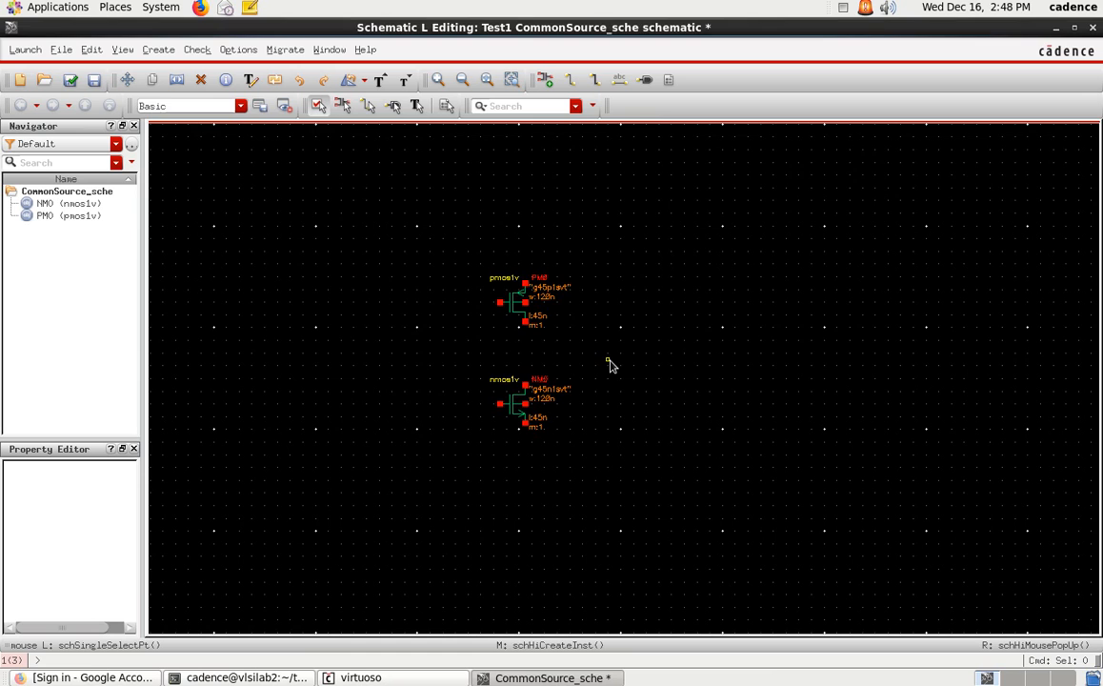
Step: Add input pins Vin at the far left between the transistors, Vdd pointing down above the PMOS, and Vss pointing up below the NMOS
key("p")
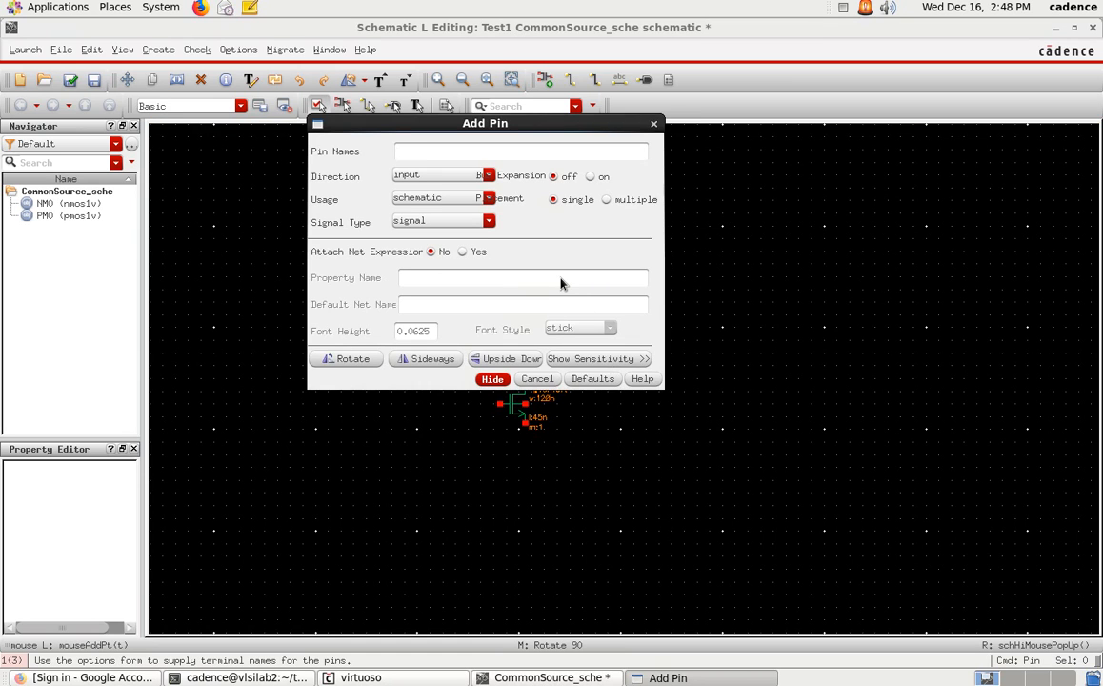
left_click(153, 50)
left_click(184, 182)
type("vin")
key("BackSpace")
key("BackSpace")
key("BackSpace")
type("Vin Vdd Vss")
left_click(491, 379)
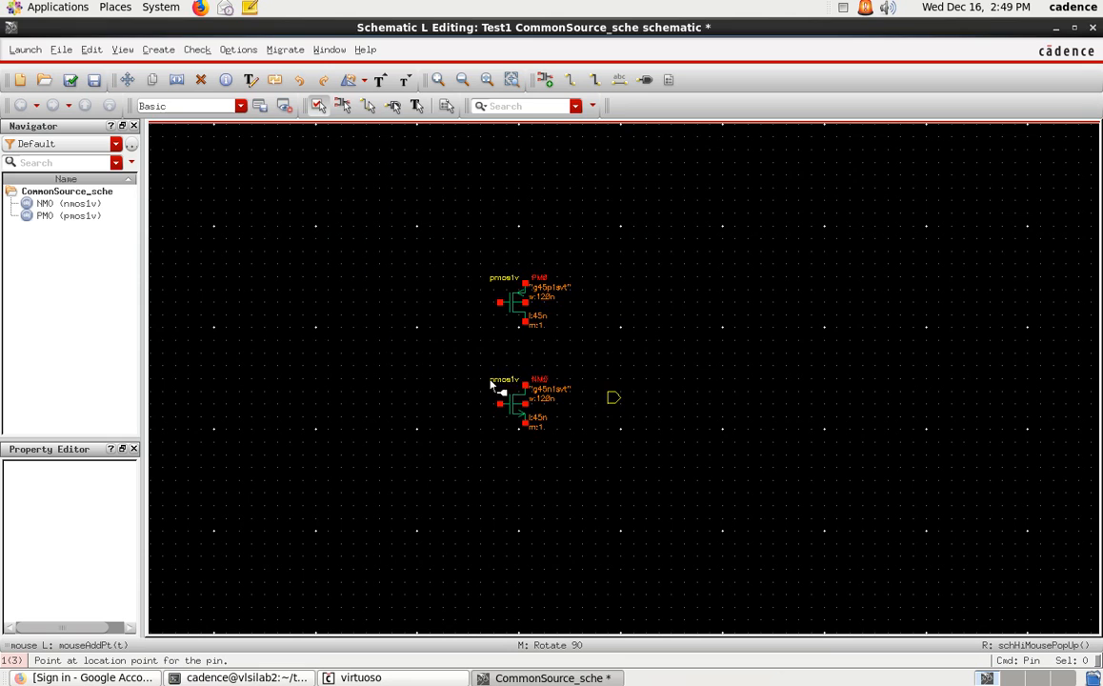
left_click(411, 352)
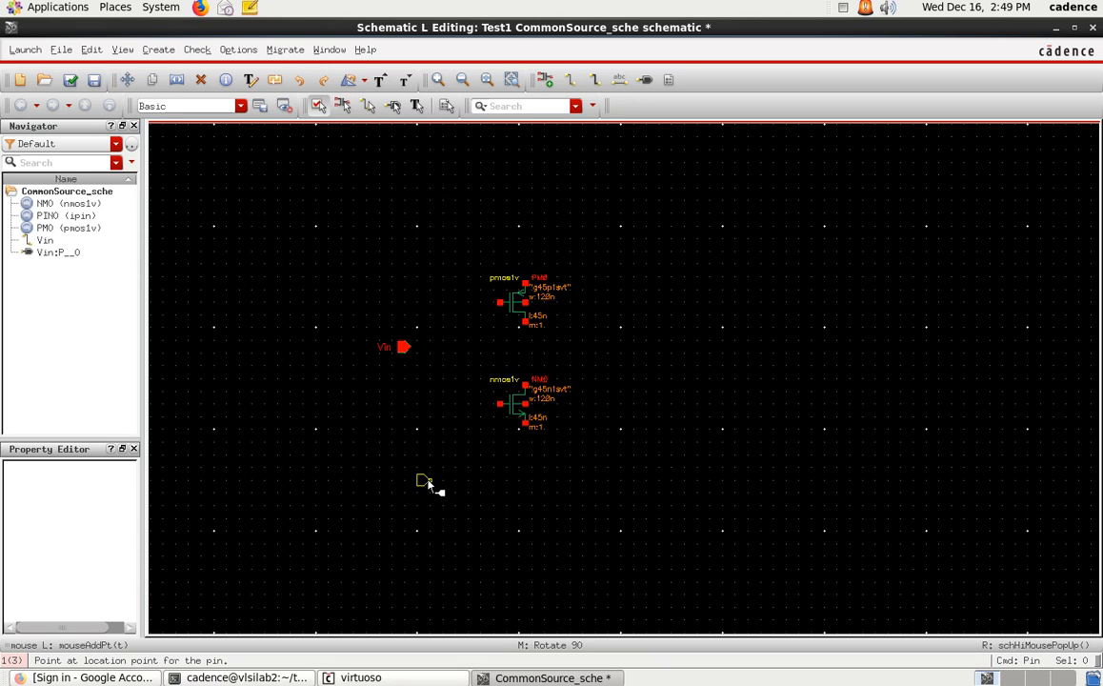
left_click(532, 229)
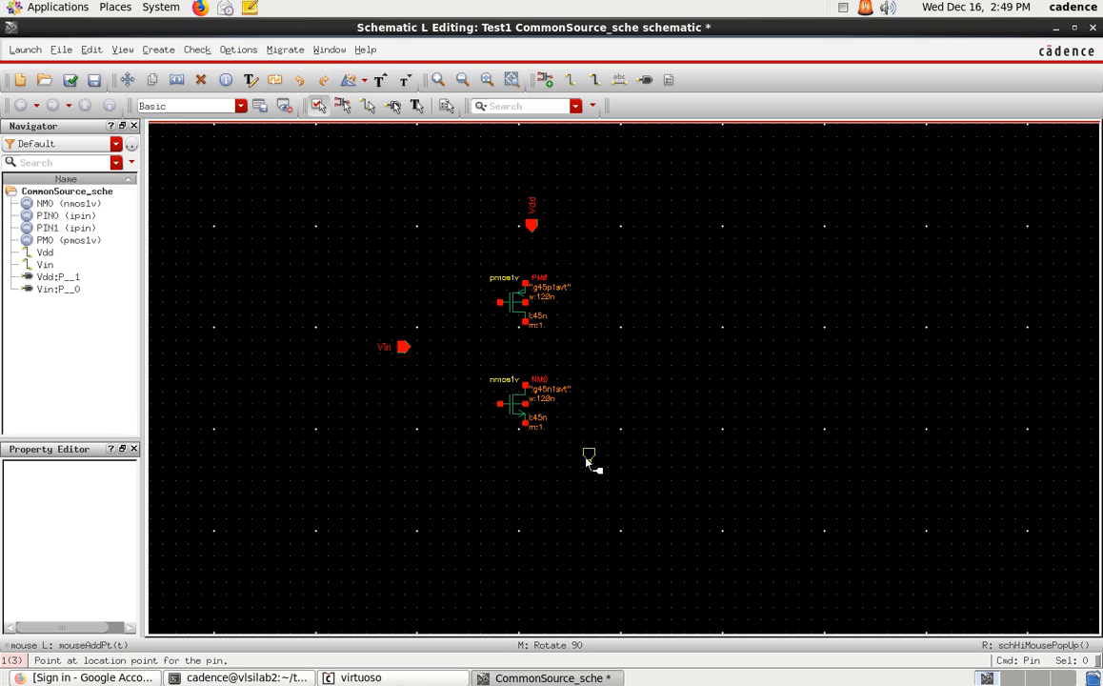
left_click(525, 493)
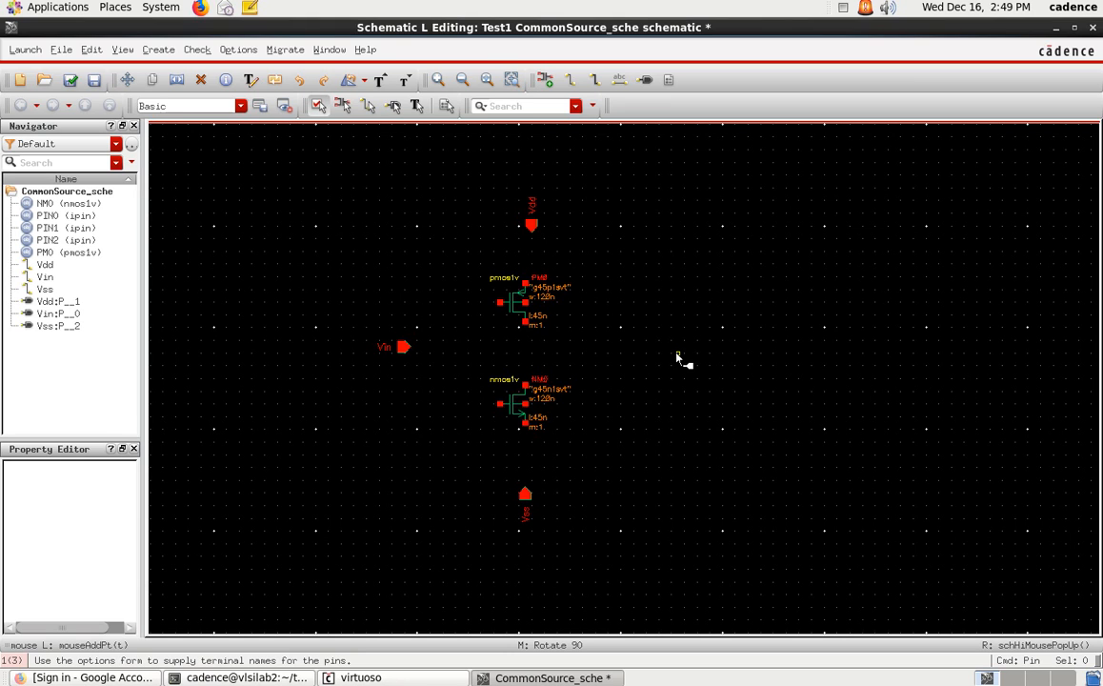
Step: Add an output pin named Vout to the right of the transistors, about midway between the PMOS and NMOS
key("p")
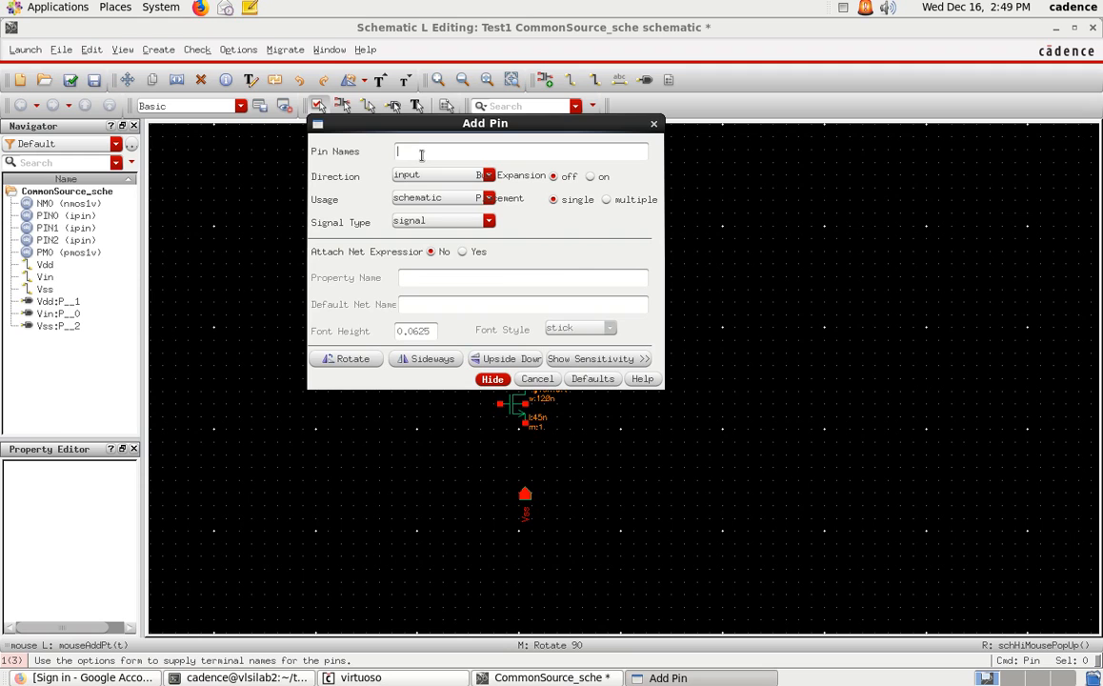
type("Vout")
left_click(466, 179)
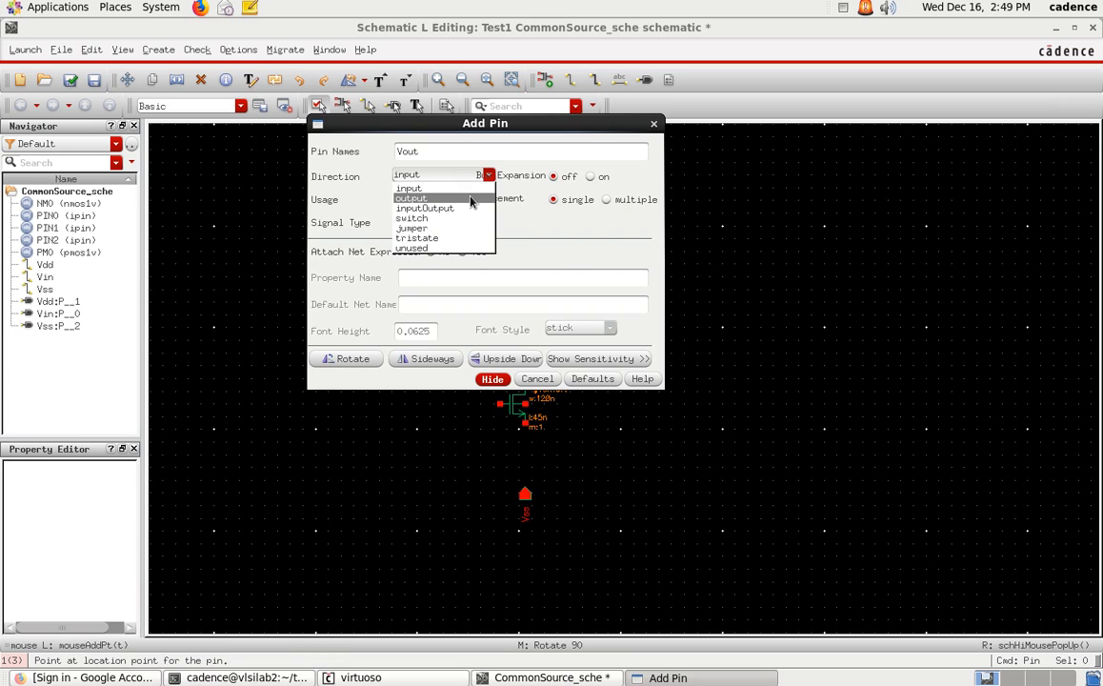
left_click(469, 198)
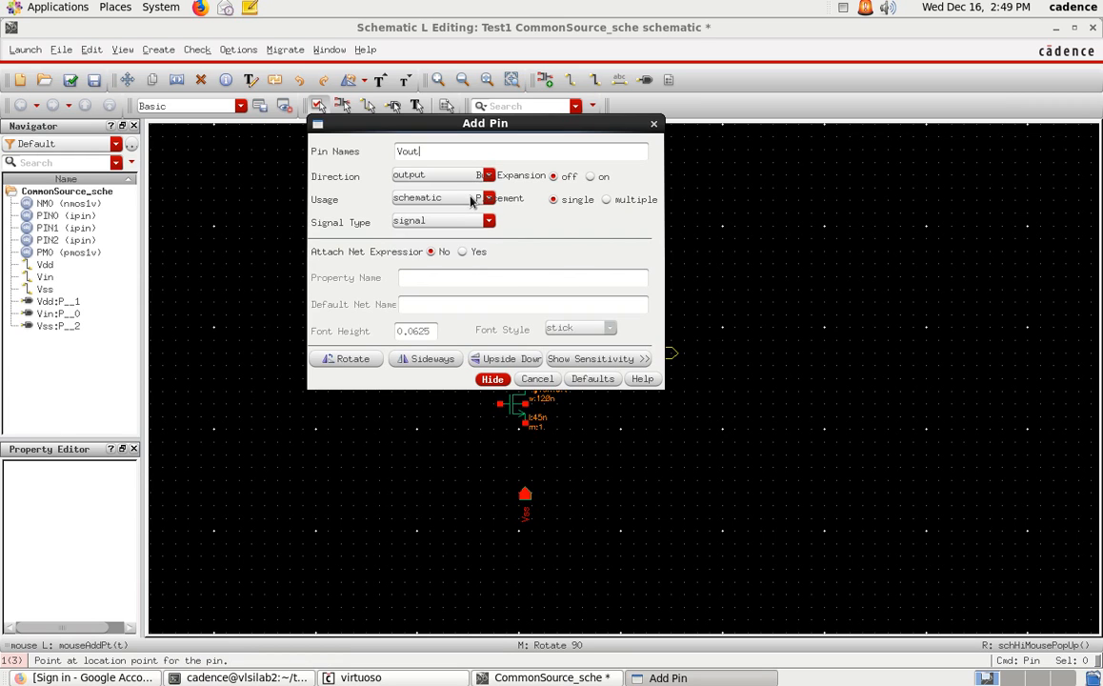
left_click(494, 380)
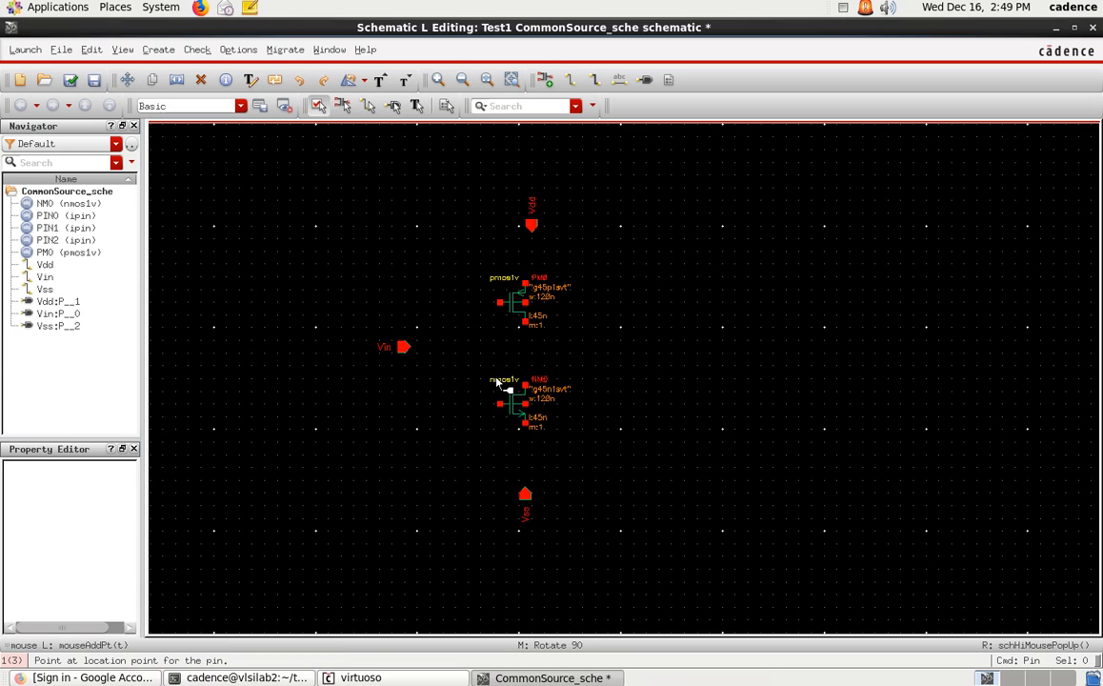
left_click(637, 354)
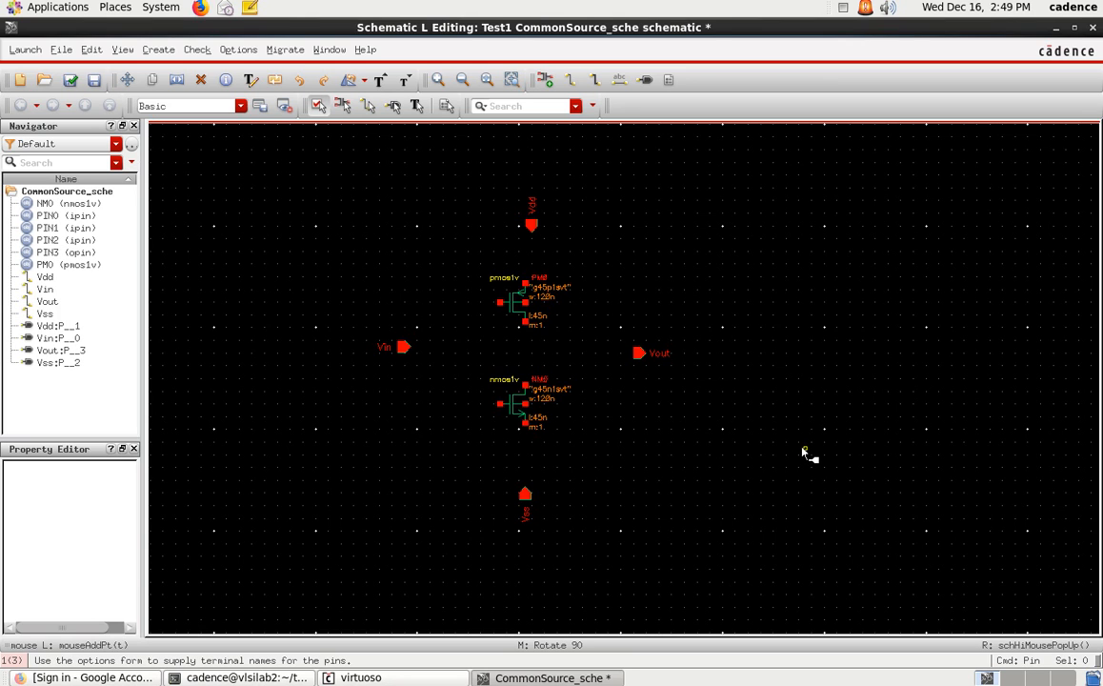
Step: Move the Vin pin down until it lines up horizontally with the NMOS gate terminal
key("f")
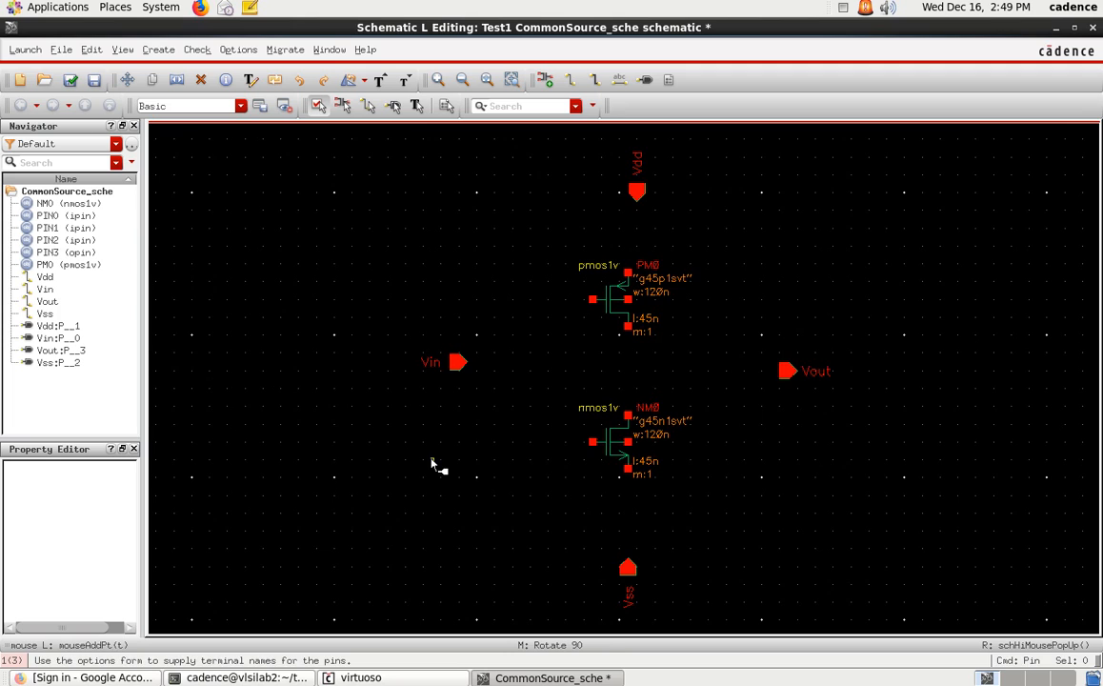
key("Escape")
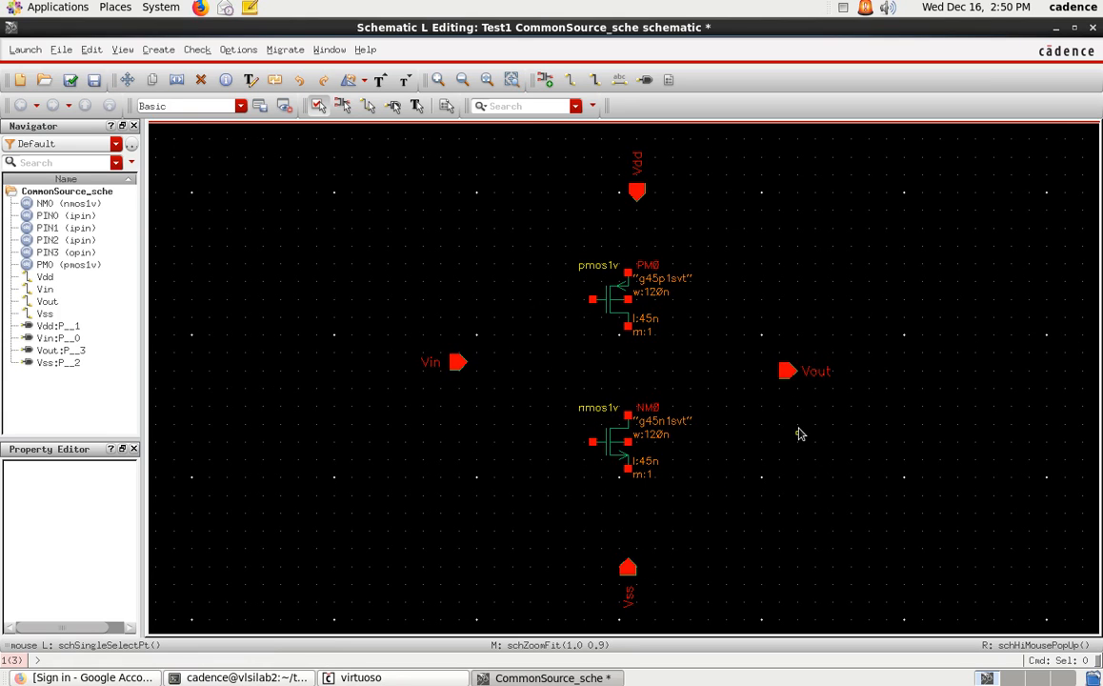
left_click_drag(399, 339, 547, 399)
left_click_drag(458, 370, 459, 449)
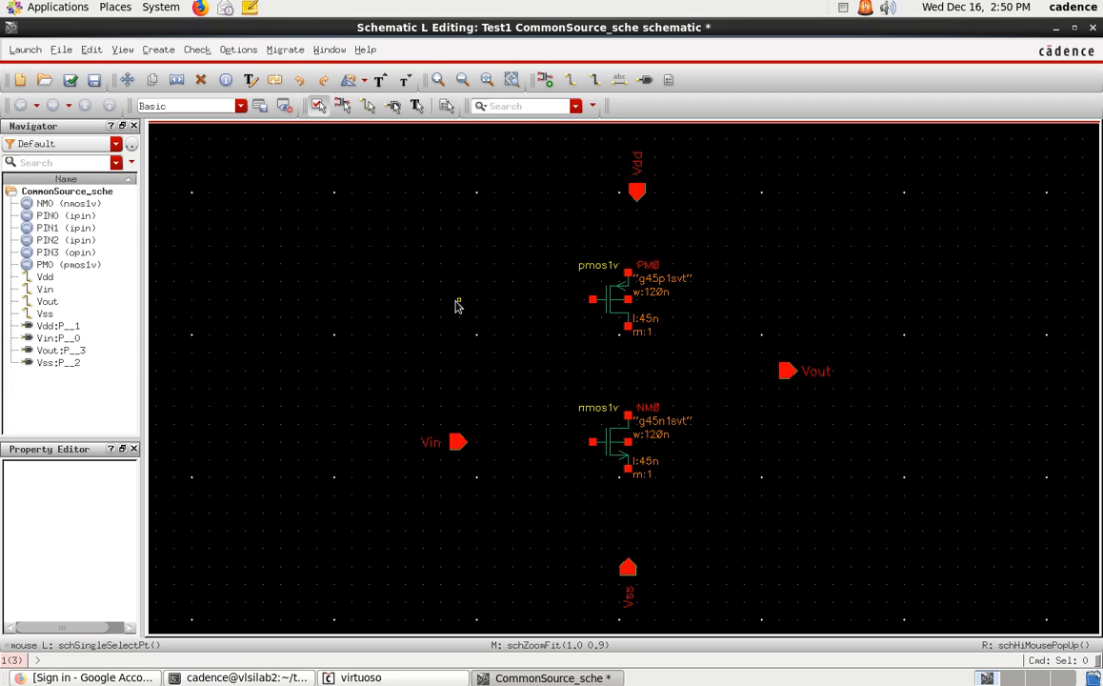
Step: Add an input pin named Vbias to the left of the PMOS, level with its gate terminal
left_click(155, 49)
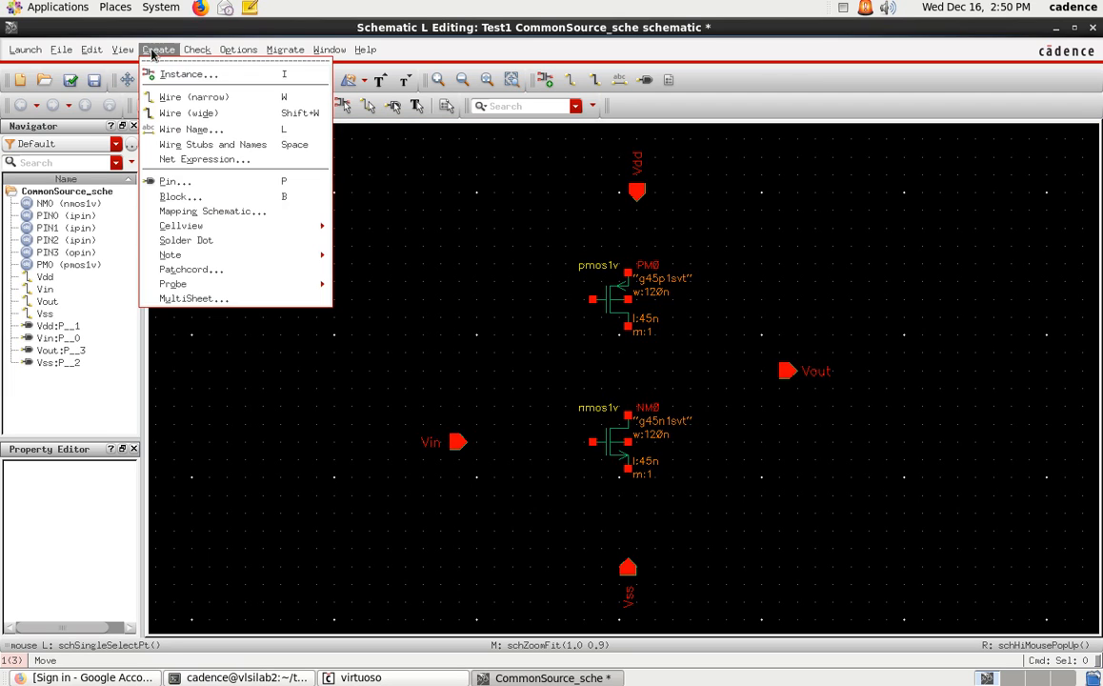
left_click(178, 181)
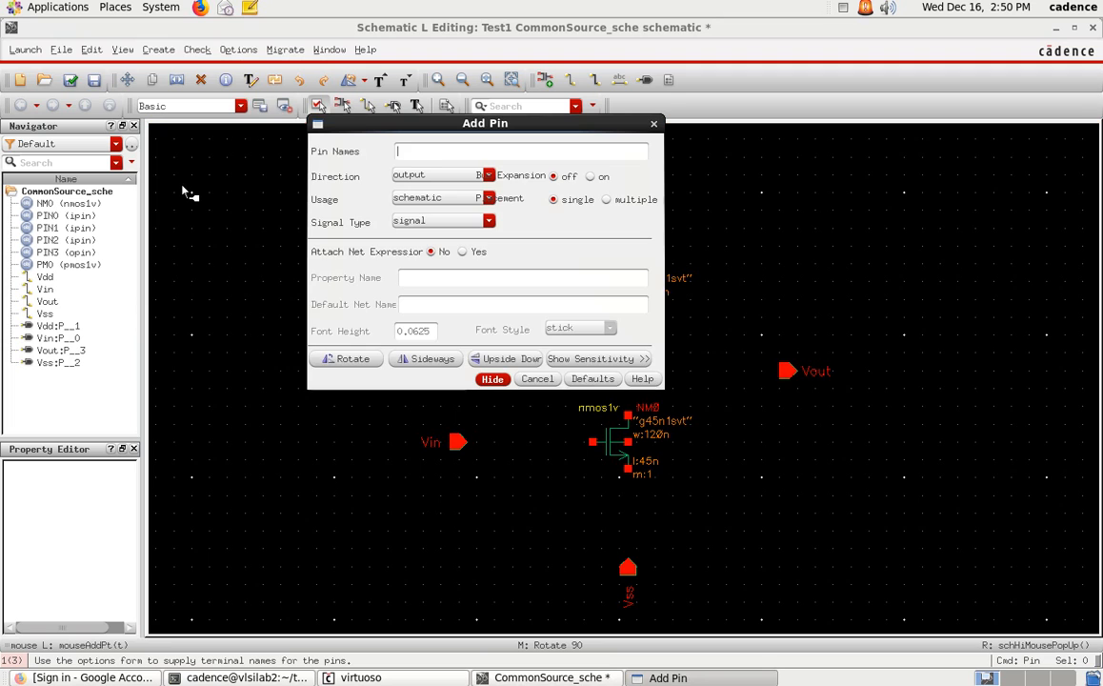
left_click(434, 151)
type("Vbias")
left_click(438, 175)
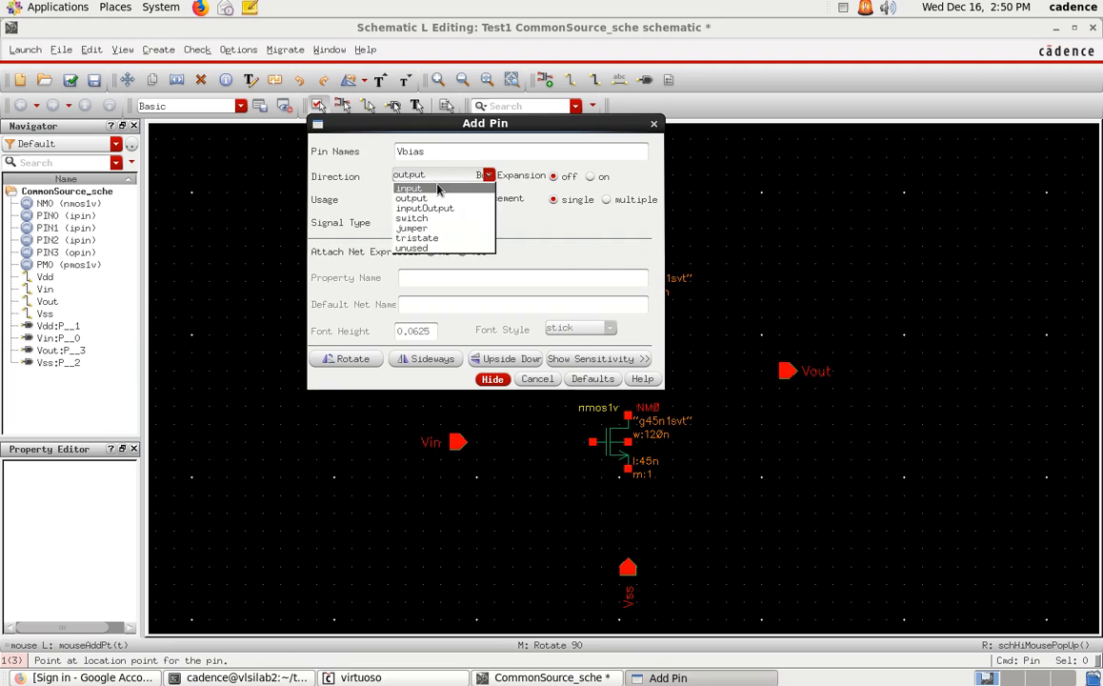
left_click(438, 187)
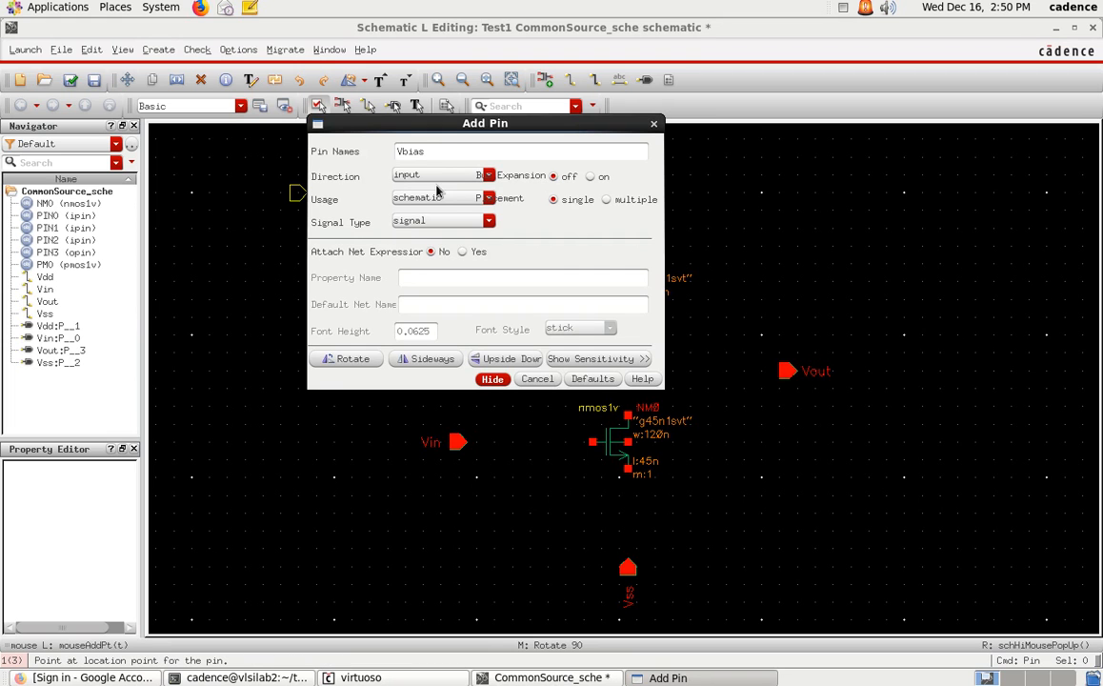
left_click(493, 378)
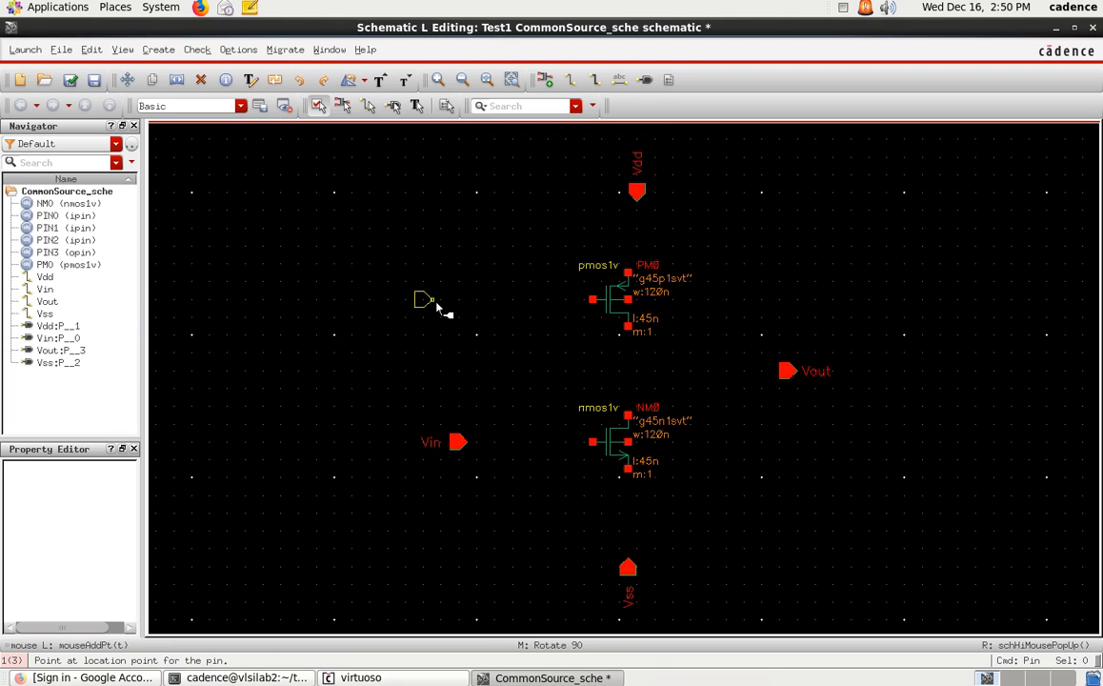
left_click(436, 304)
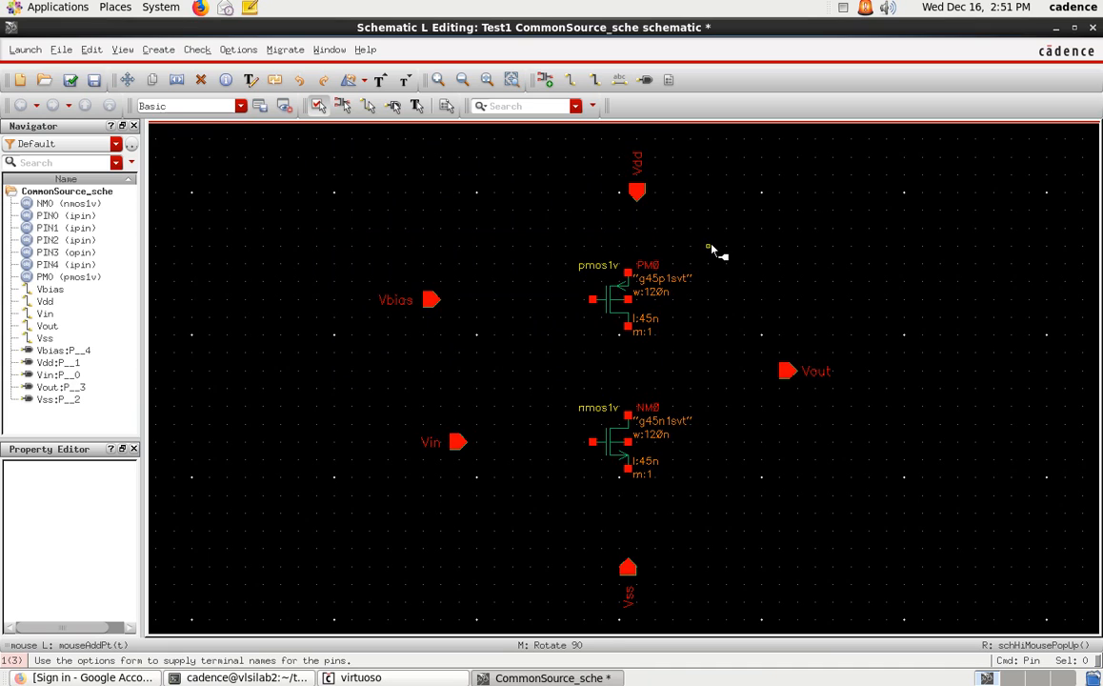
key("Escape")
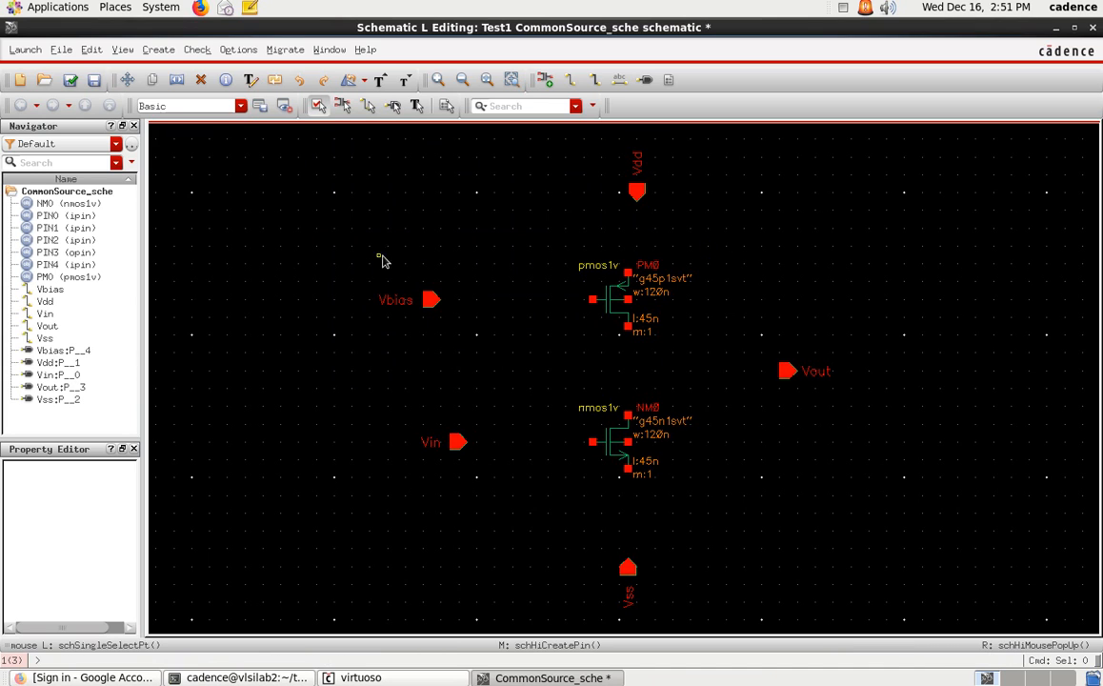
Step: Move the Vbias pin slightly right toward the PMOS gate, keeping it level with the gate terminal
left_click_drag(374, 268, 475, 338)
left_click_drag(428, 298, 448, 300)
left_click(323, 361)
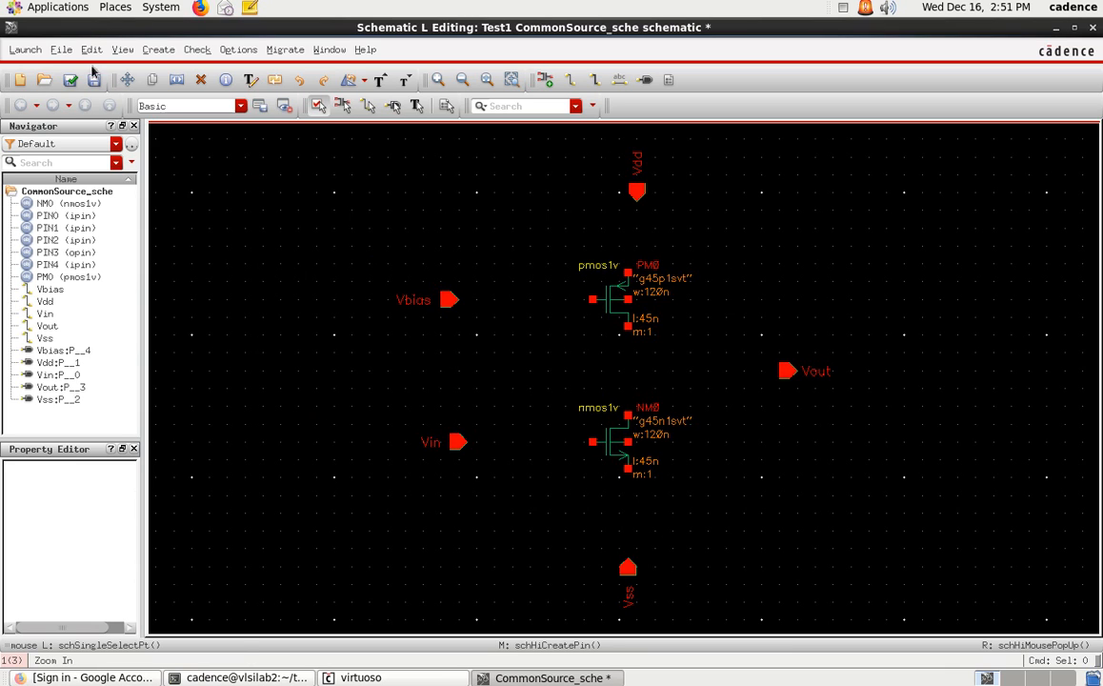
Step: Wire the NMOS source terminal straight down to the Vss pin with a narrow wire
left_click(161, 53)
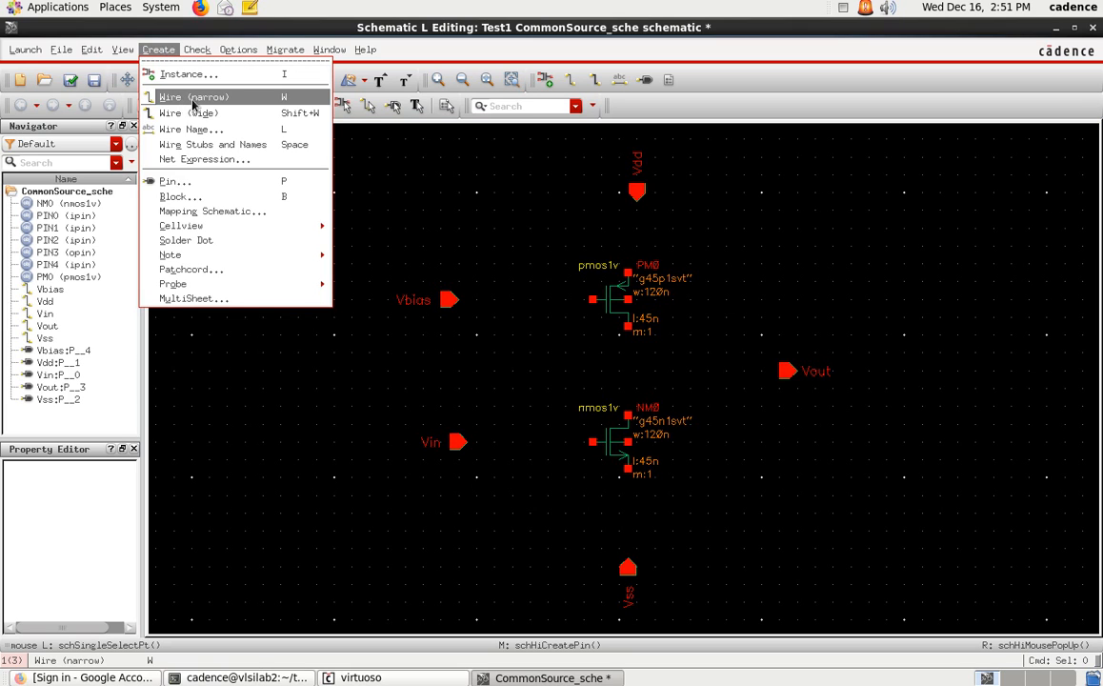
left_click(233, 103)
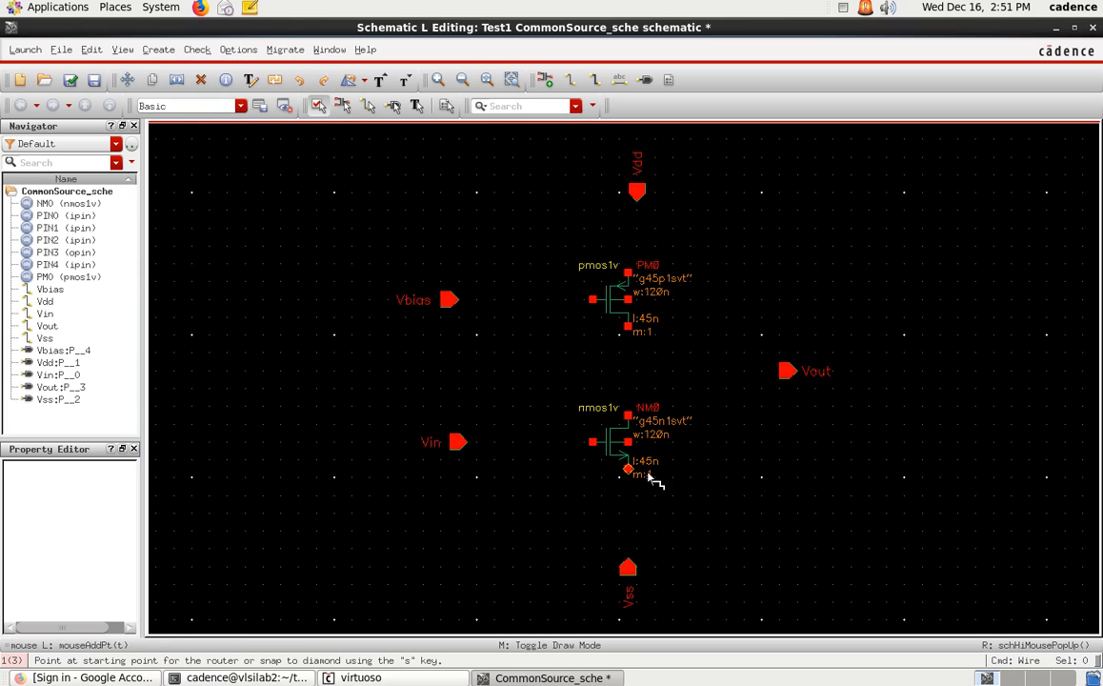
left_click(627, 471)
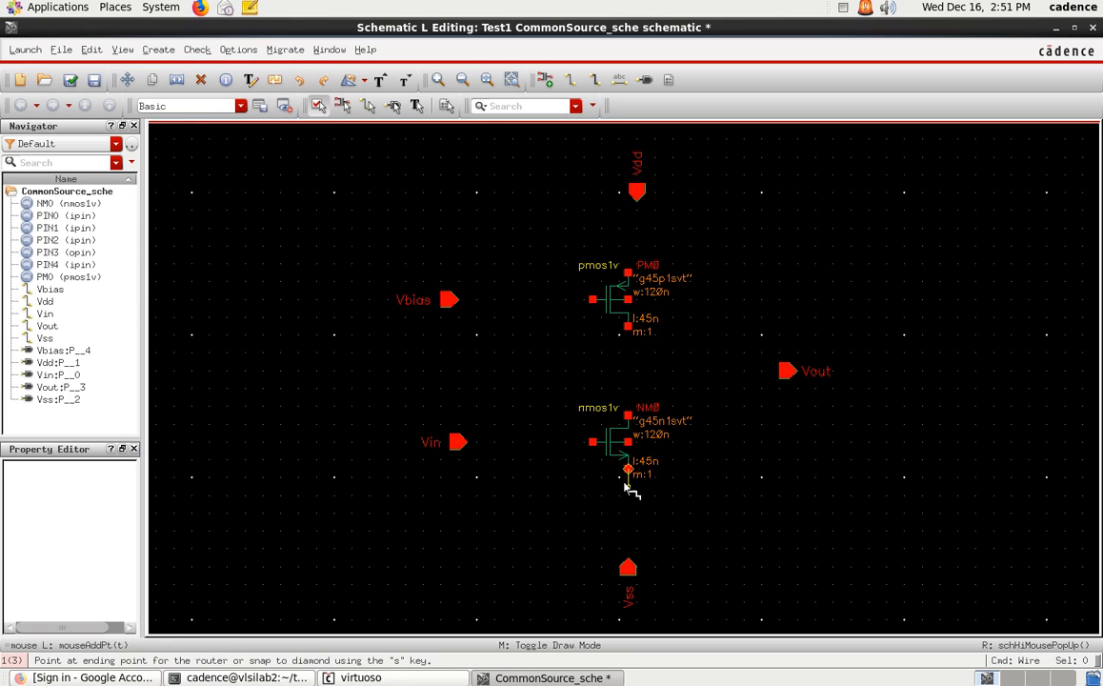
left_click(628, 565)
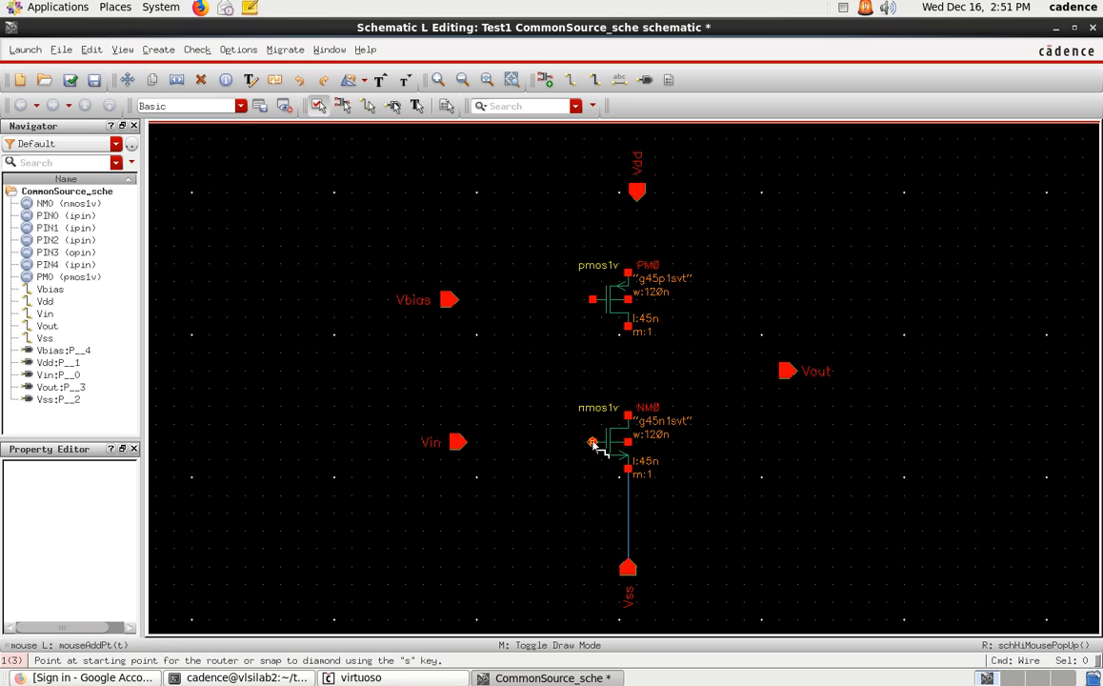
Step: Wire the NMOS gate to the Vin pin and the Vbias pin to the PMOS gate
left_click(593, 443)
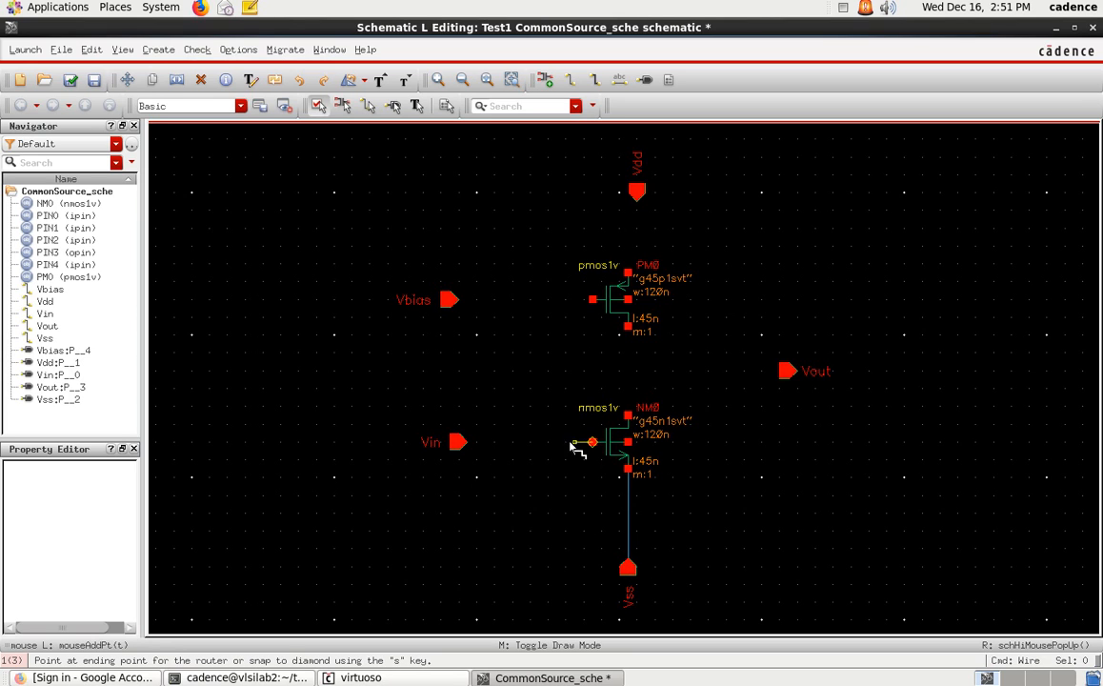
left_click(459, 443)
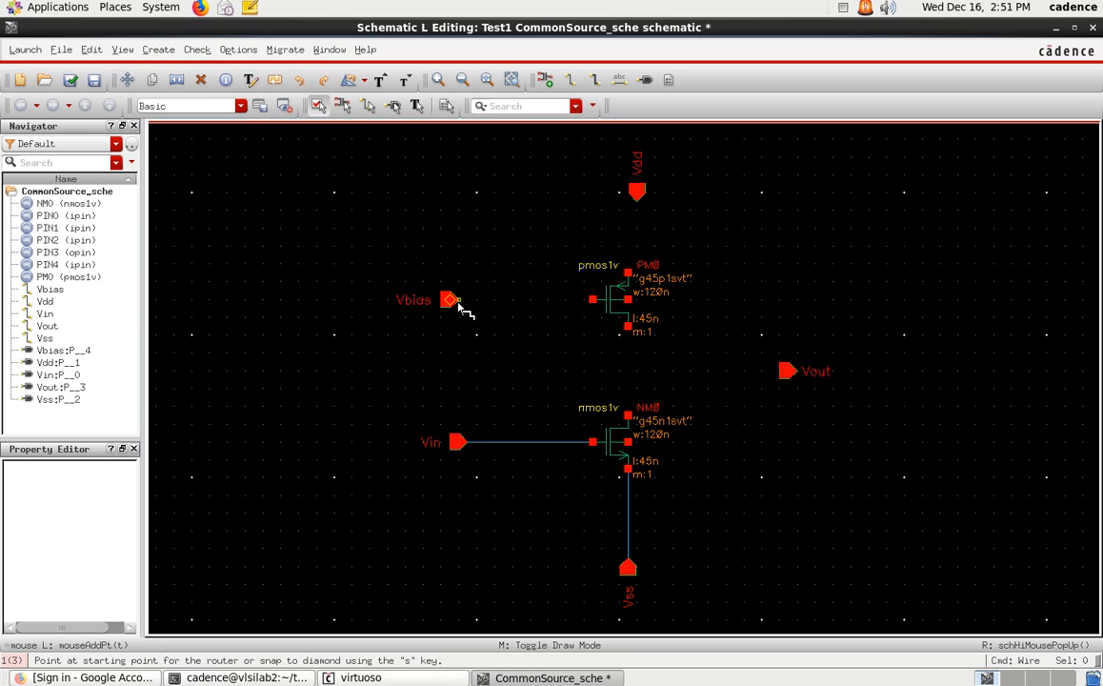
left_click(451, 301)
left_click(592, 301)
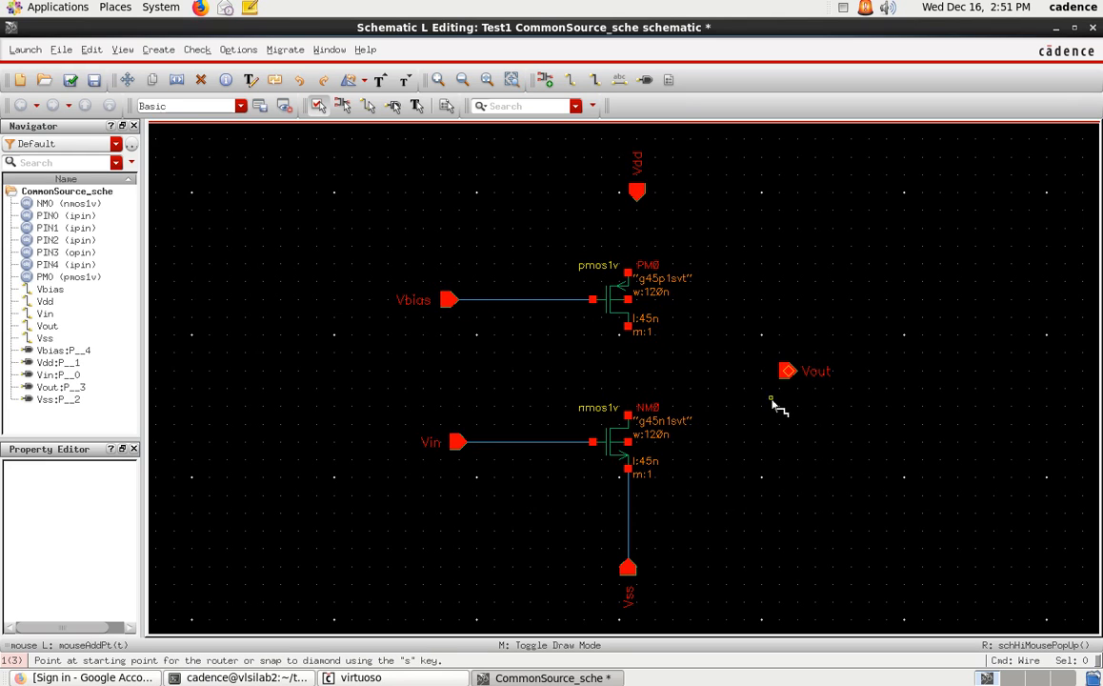
Step: Wire the PMOS drain to the NMOS drain and connect the Vout pin to the middle of that wire
left_click(629, 328)
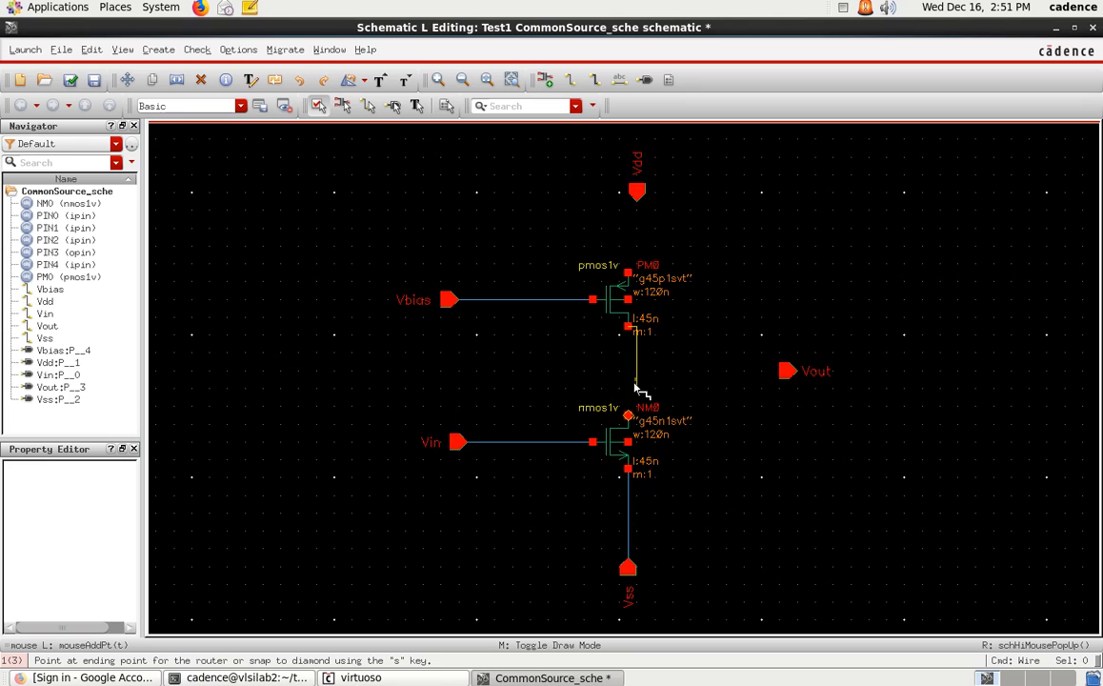
left_click(629, 415)
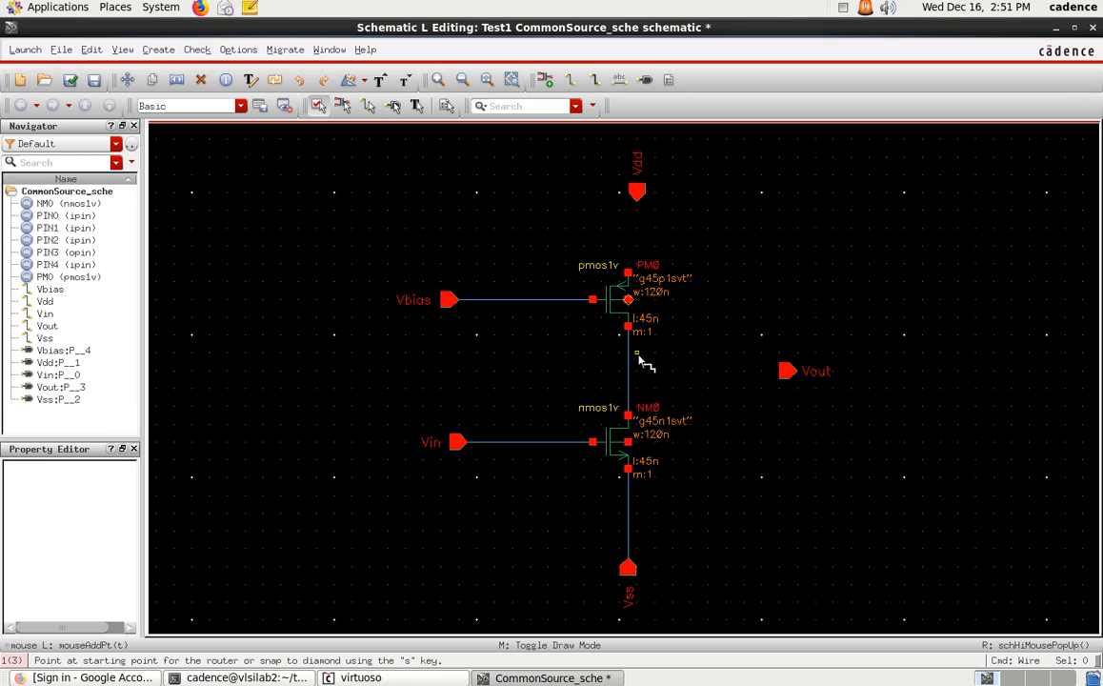
left_click(788, 372)
left_click(629, 371)
key("Escape")
Step: Move the Vdd pin slightly left so it lines up vertically with the PMOS source terminal
left_click_drag(610, 145, 682, 227)
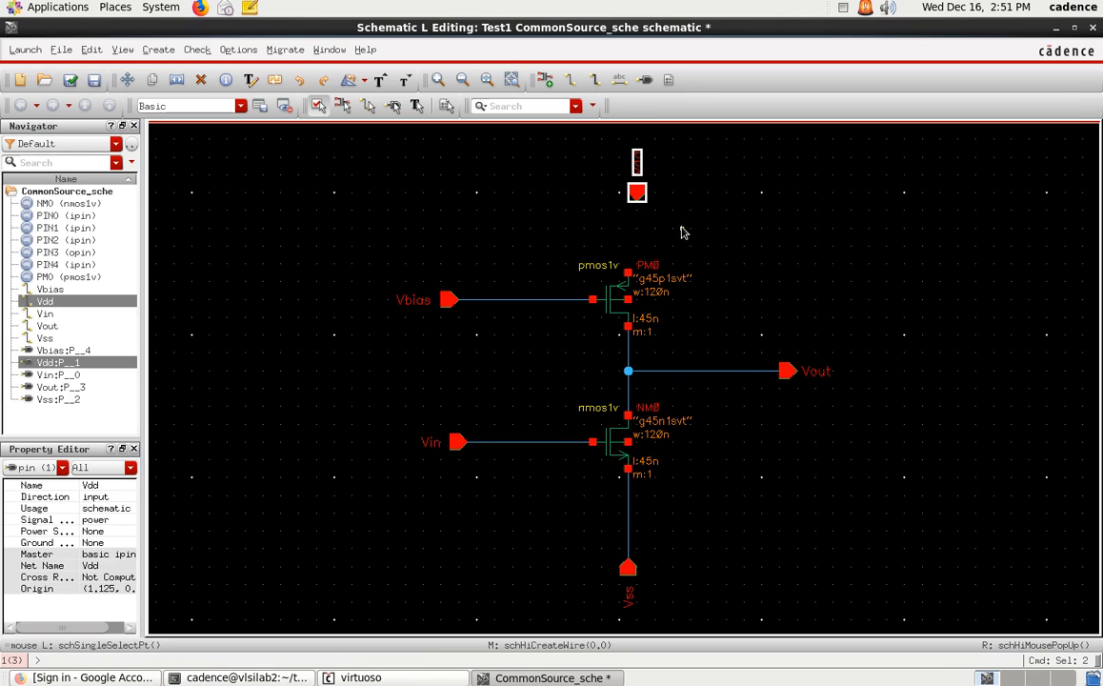
key("s")
left_click(629, 194)
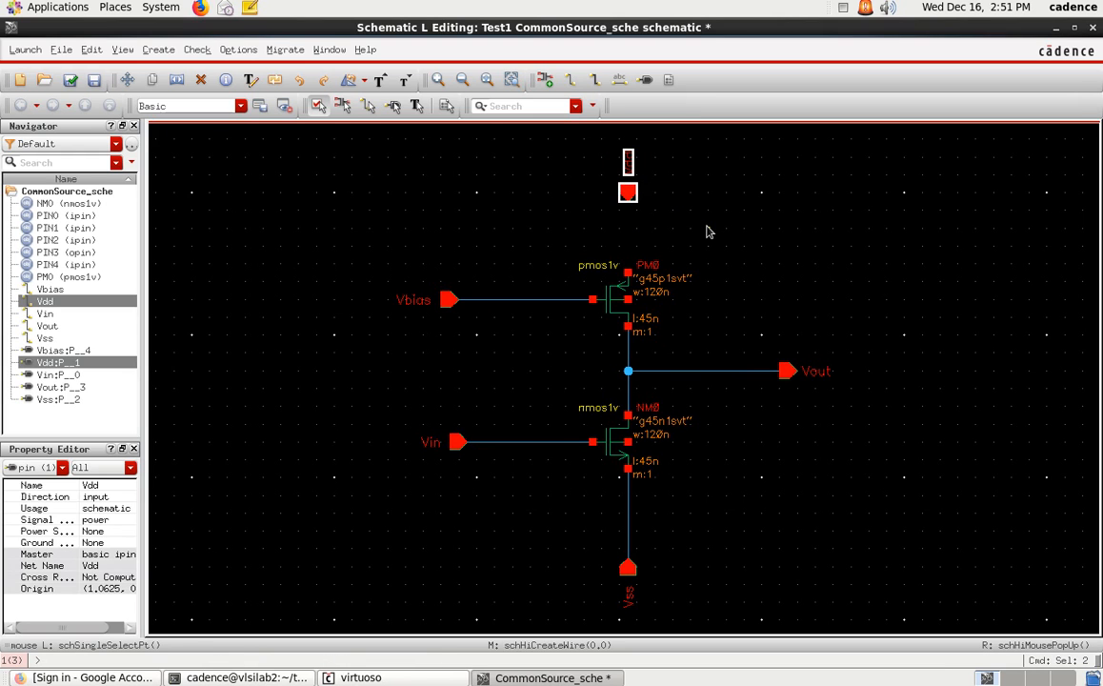
Step: Wire the PMOS source terminal straight up to the Vdd pin
key("w")
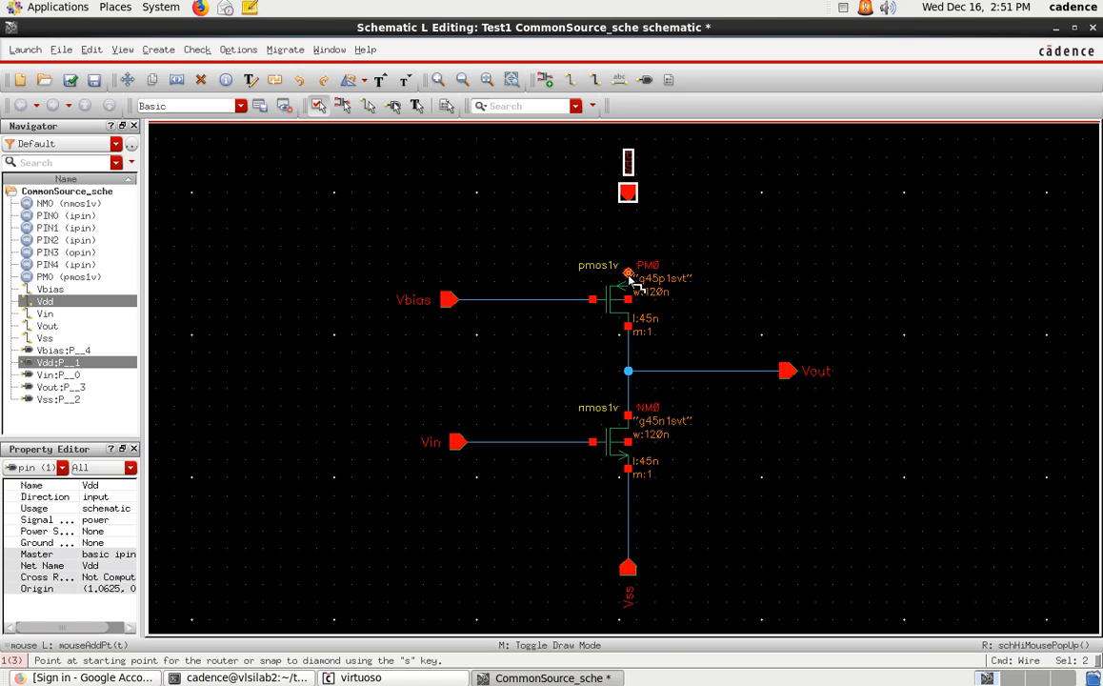
left_click(628, 274)
left_click(630, 193)
key("Escape")
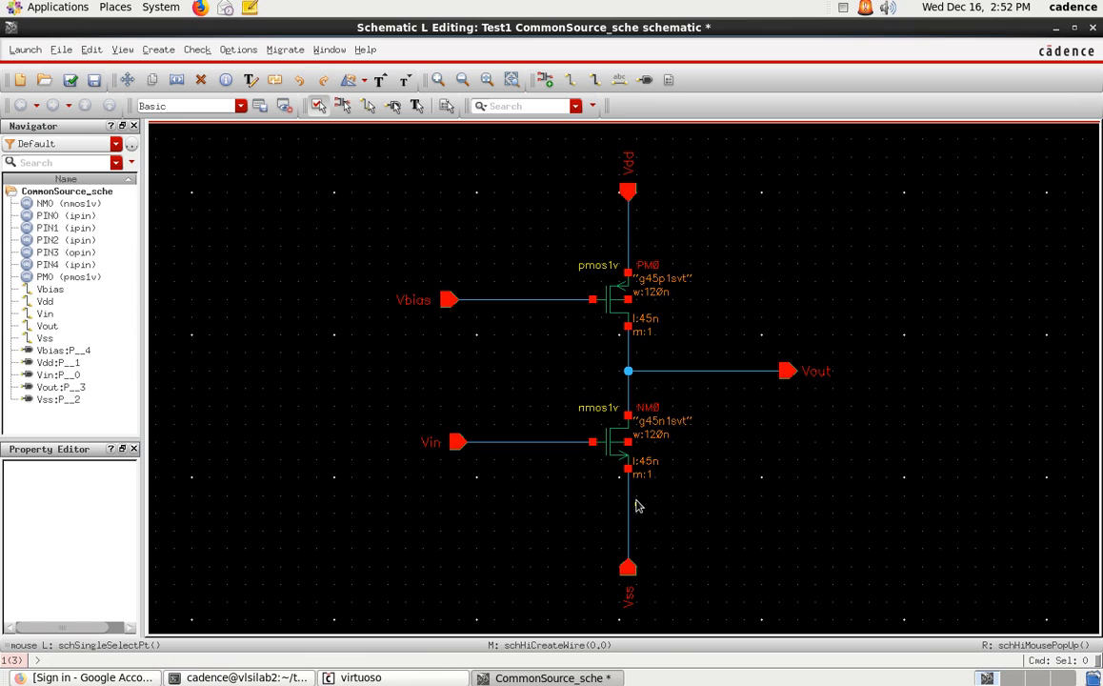
Step: Wire the PMOS body terminal to the Vdd wire and the NMOS body terminal to the Vss wire
key("w")
left_click(636, 301)
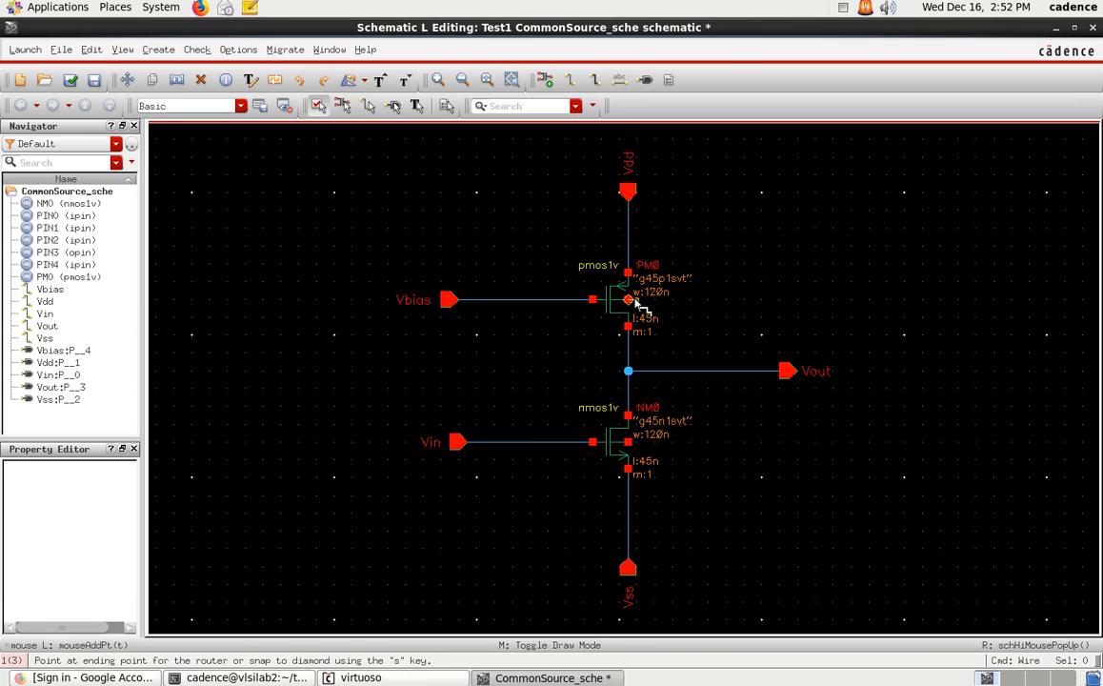
left_click(630, 246)
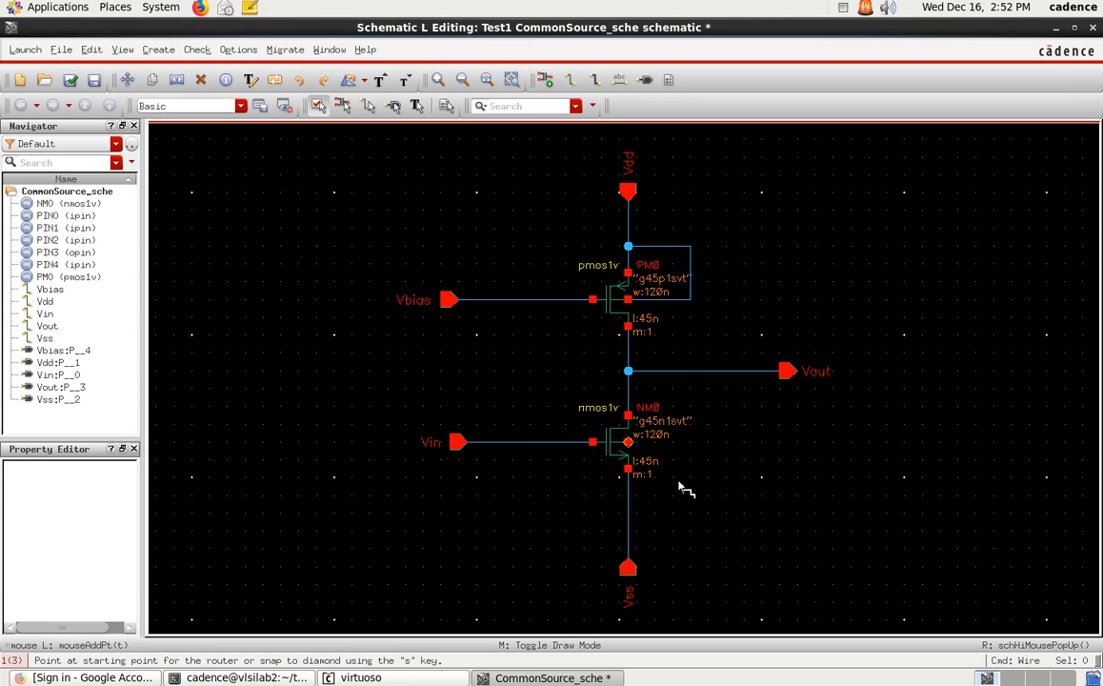
left_click(631, 443)
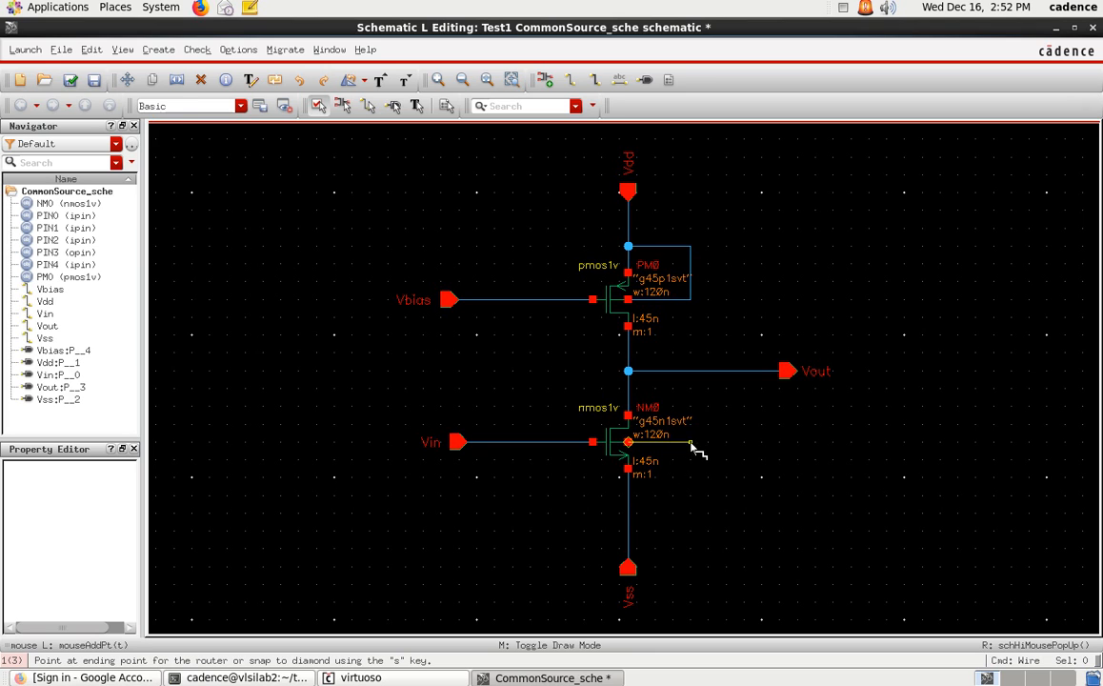
left_click(630, 498)
key("Escape")
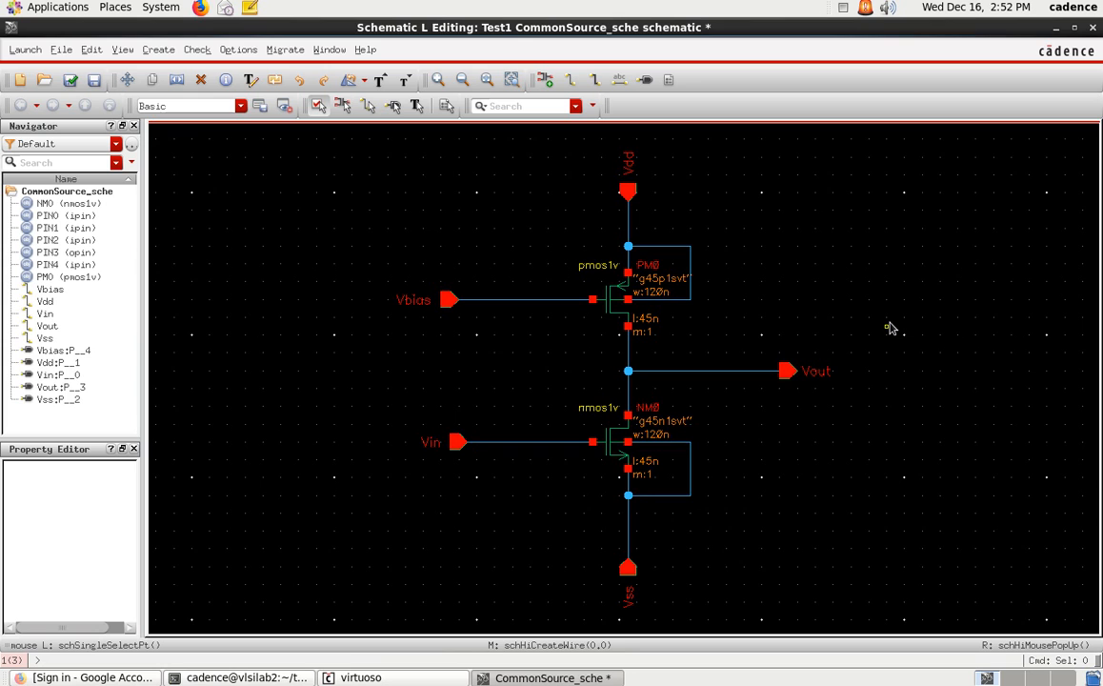
Step: Check and save the schematic and start generating a symbol view of CommonSource_sche from its schematic view
key("f")
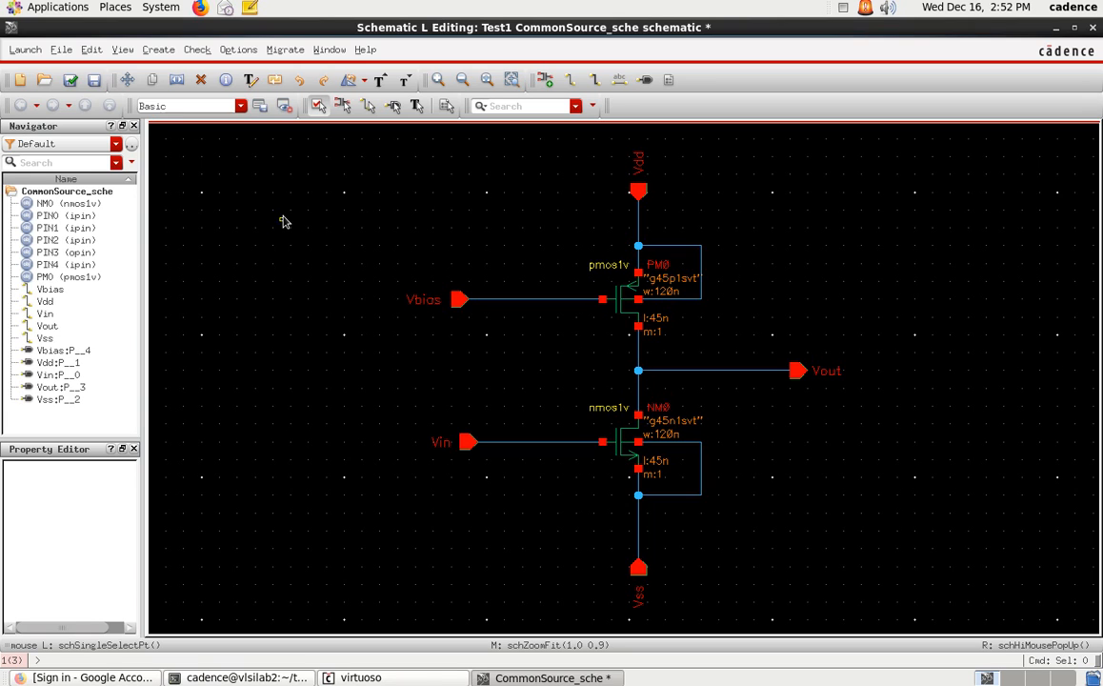
left_click(70, 80)
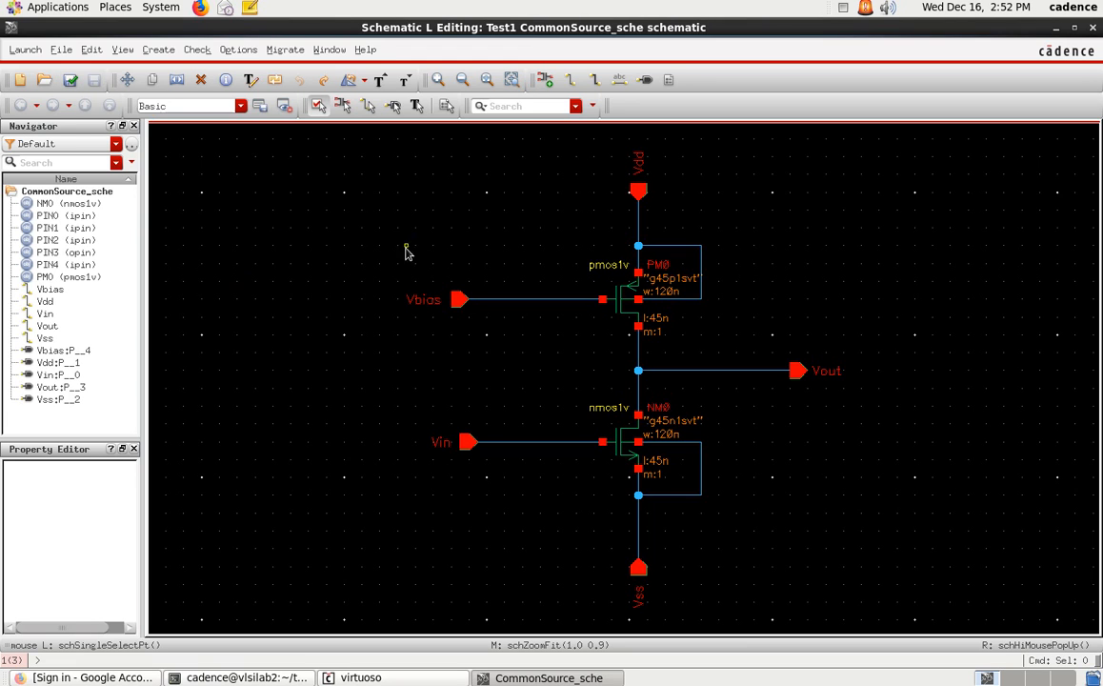
left_click(158, 49)
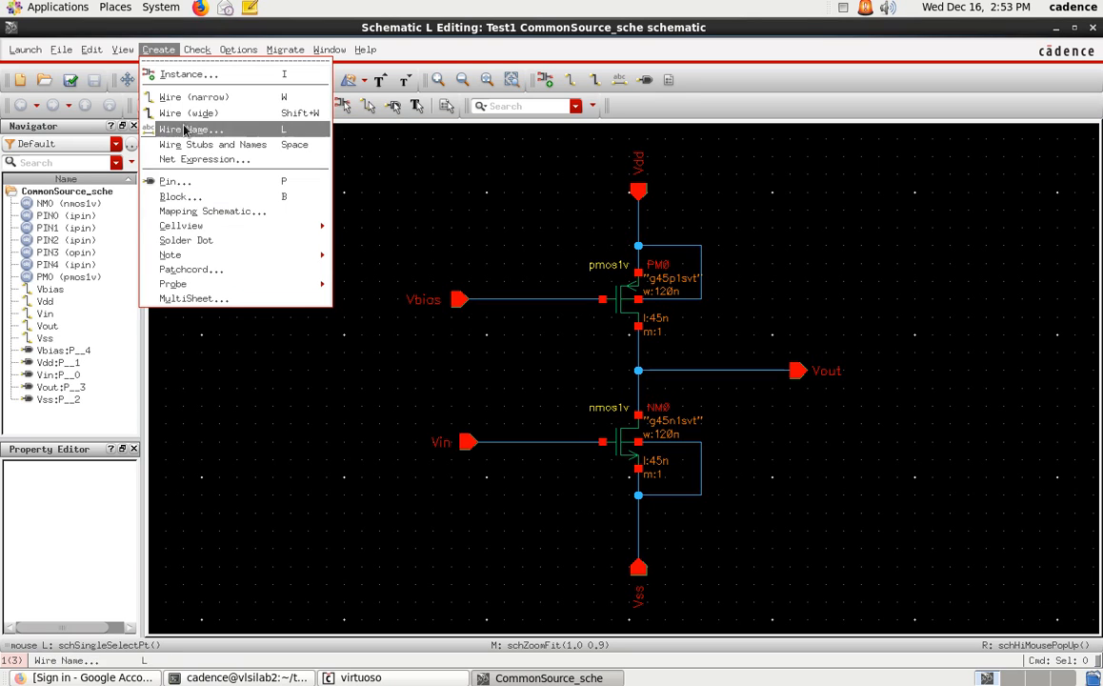
mouse_move(237, 226)
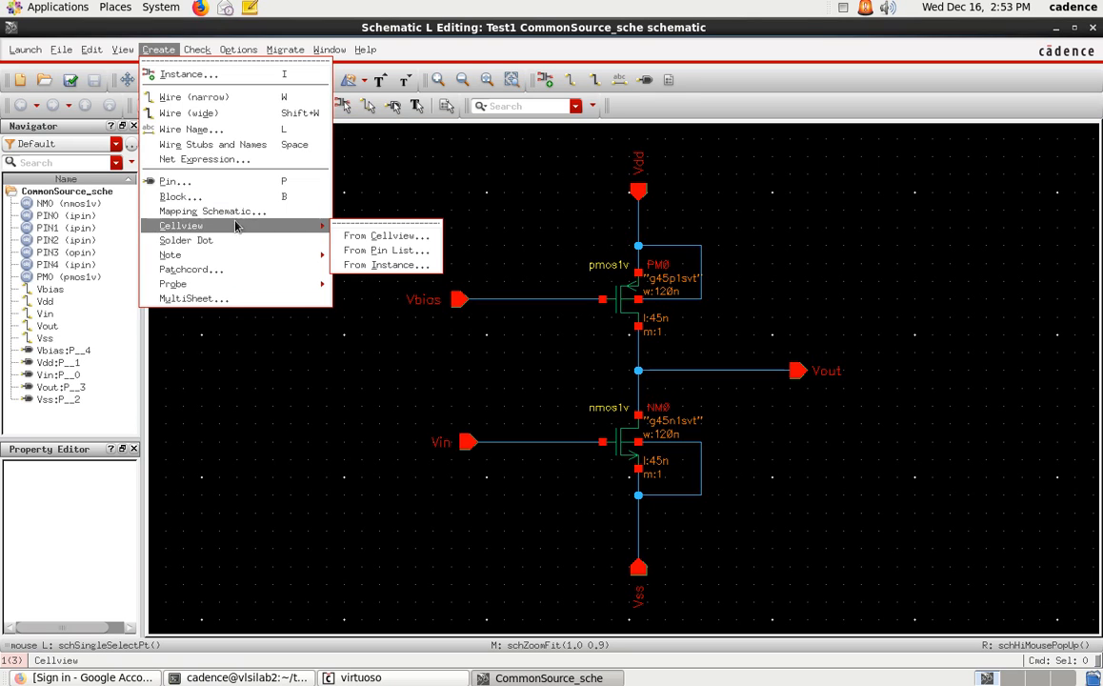
left_click(409, 242)
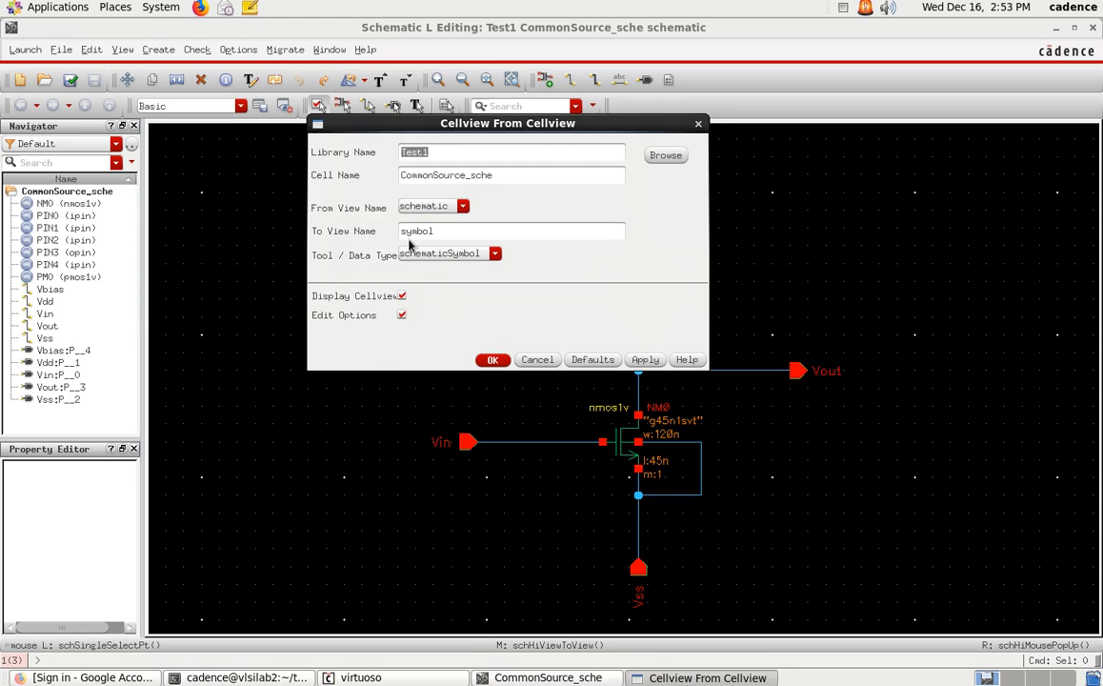
left_click_drag(583, 84, 464, 174)
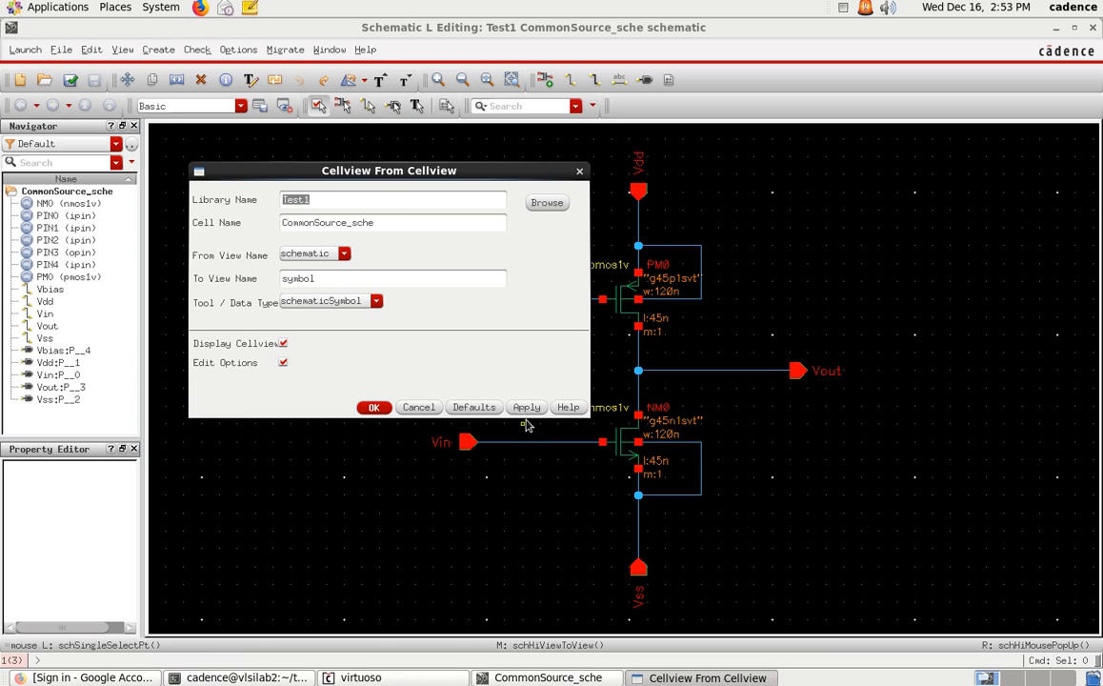
left_click(373, 408)
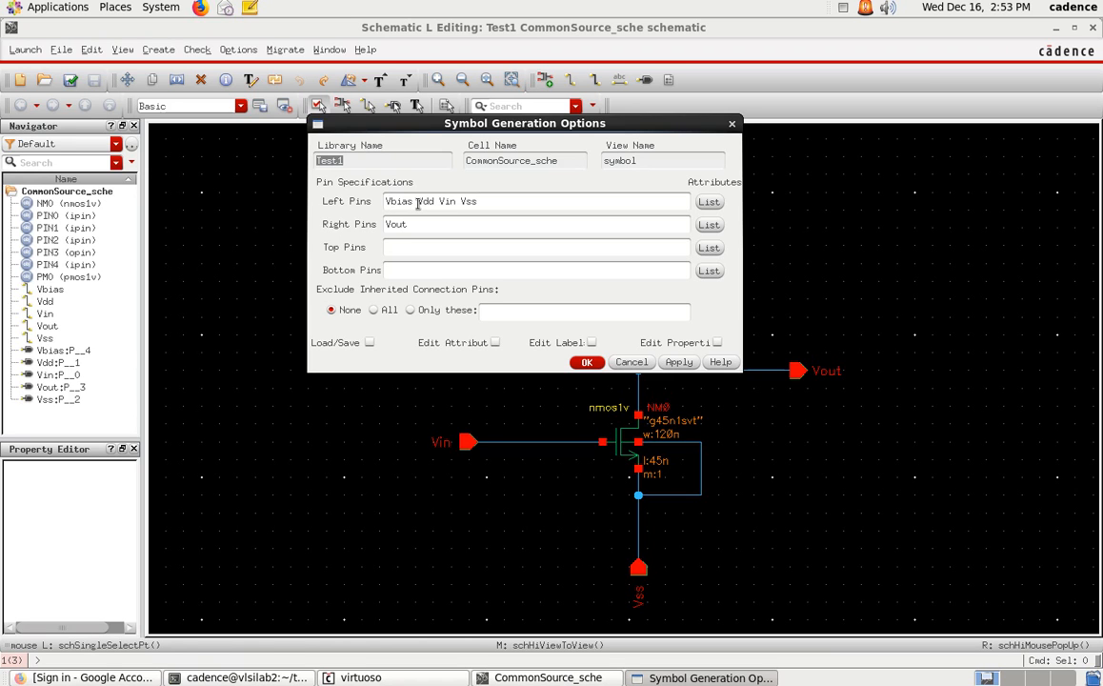
Step: Reassign the Vbias and Vss pins from the symbol's left side to its bottom side
left_click(416, 204)
left_click_drag(417, 204, 385, 204)
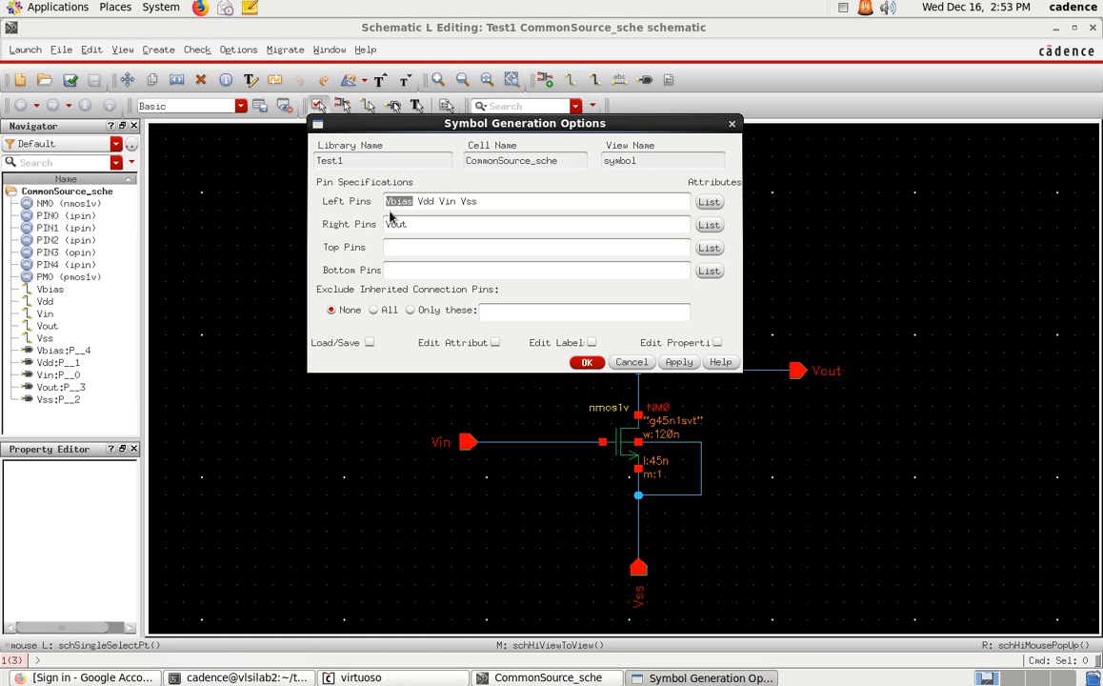
key("BackSpace")
left_click(409, 270)
type("Vbias")
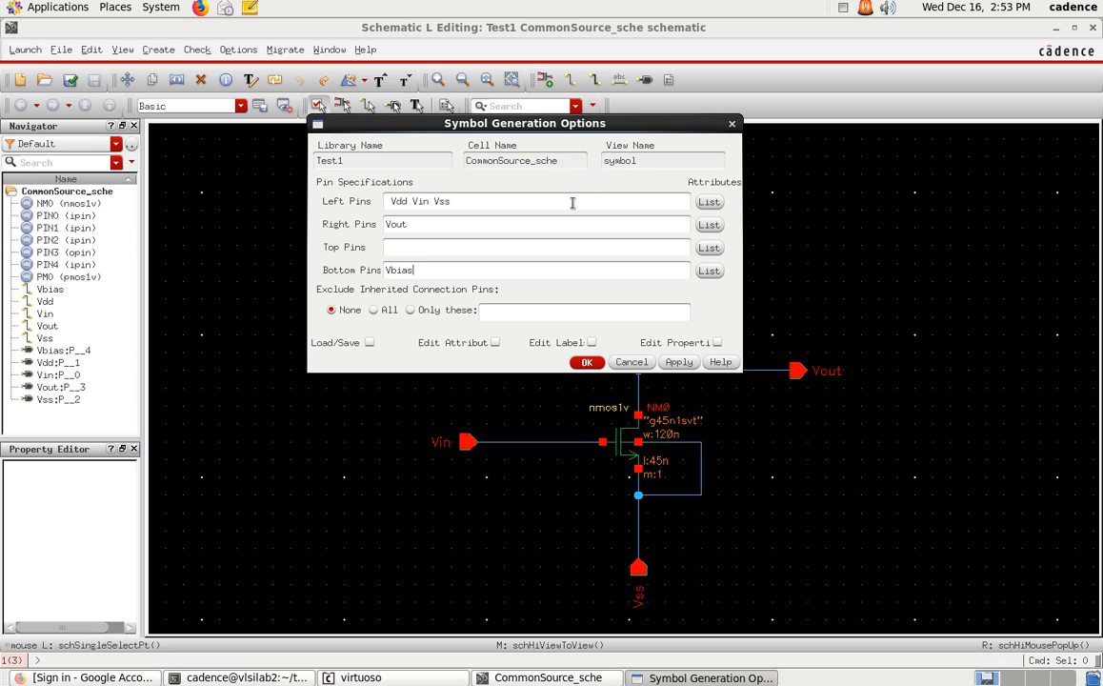
double_click(443, 201)
key("BackSpace")
left_click(479, 275)
type("Vss")
Step: Reassign the Vdd pin to the symbol's top side, keeping only Vin among the left pins
double_click(399, 201)
key("BackSpace")
type("Vdd")
left_click(390, 201)
key("BackSpace")
key("BackSpace")
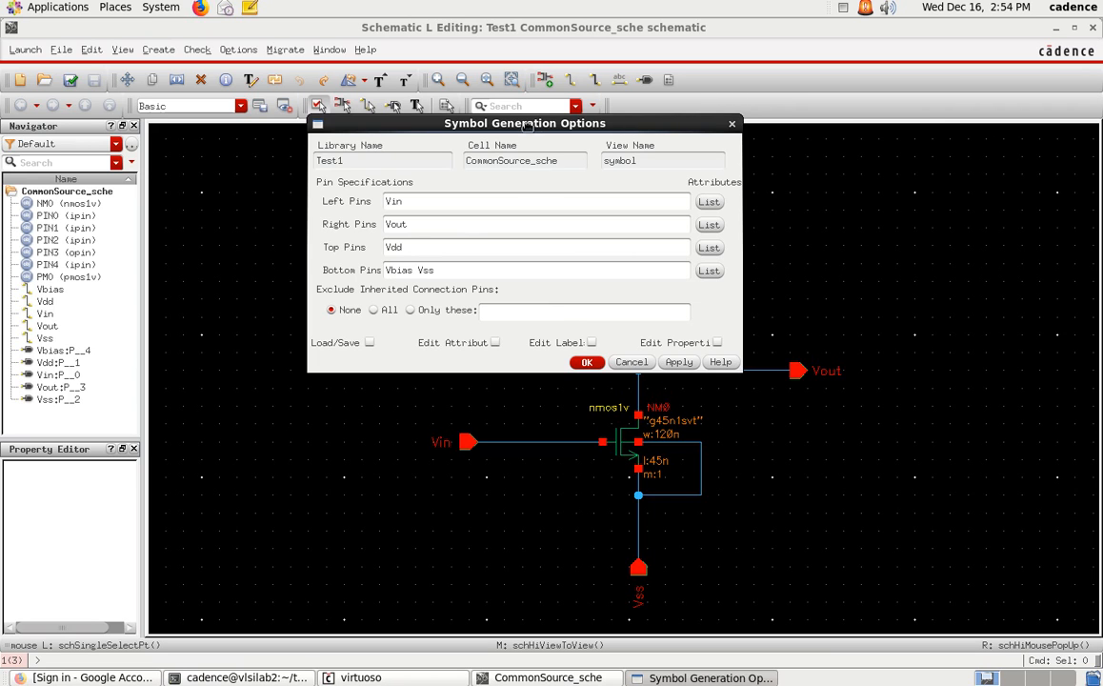
Step: Generate the symbol with the chosen pin sides, inspect it in a maximized window, and close that window
left_click_drag(480, 123, 876, 328)
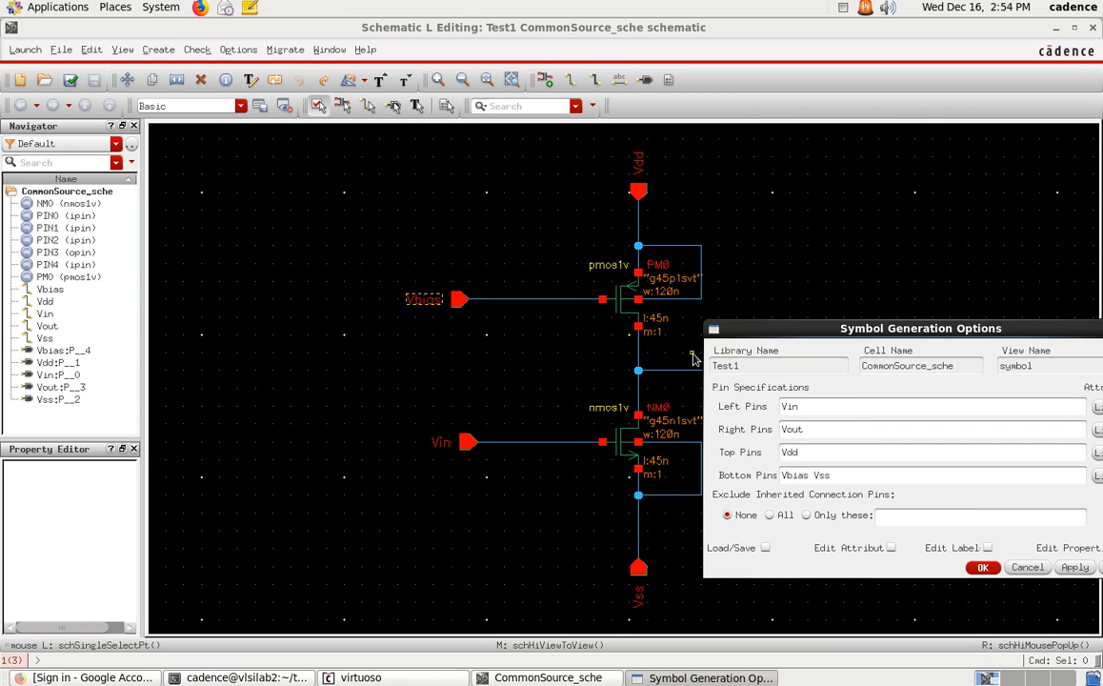
left_click_drag(786, 329, 355, 181)
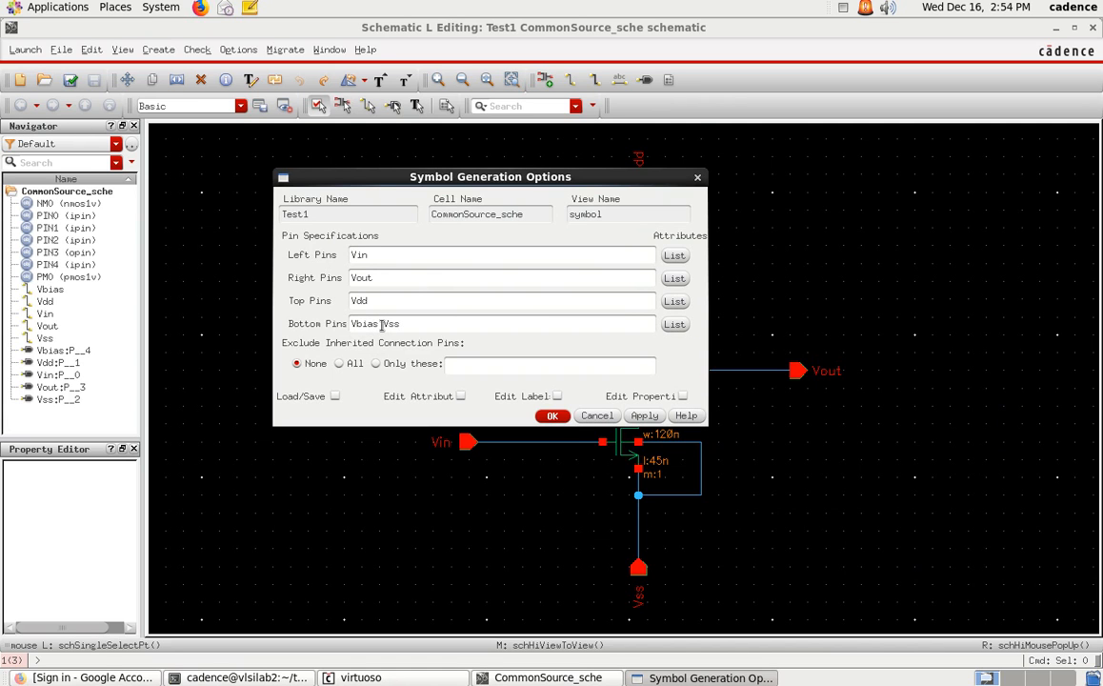
left_click(553, 416)
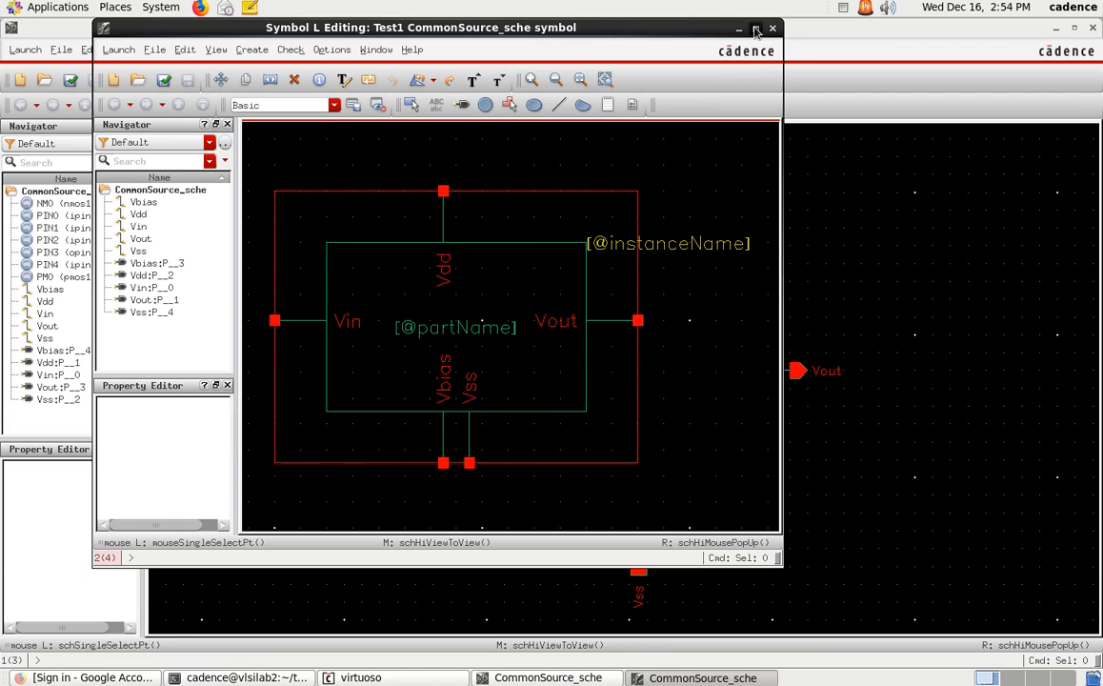
double_click(685, 29)
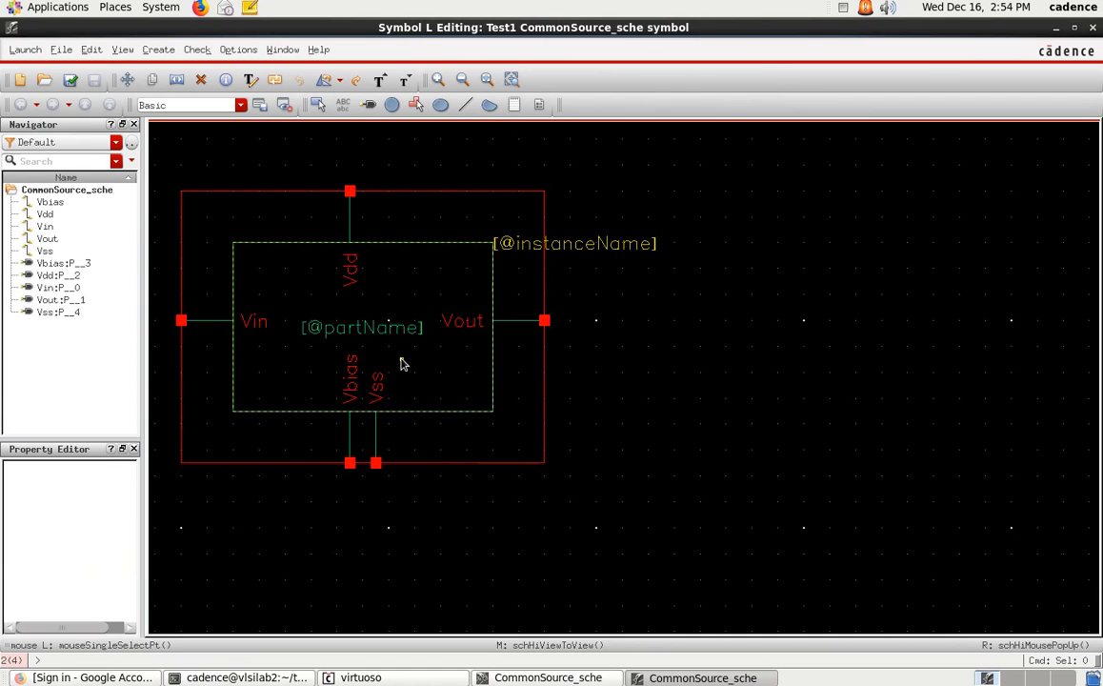
key("f")
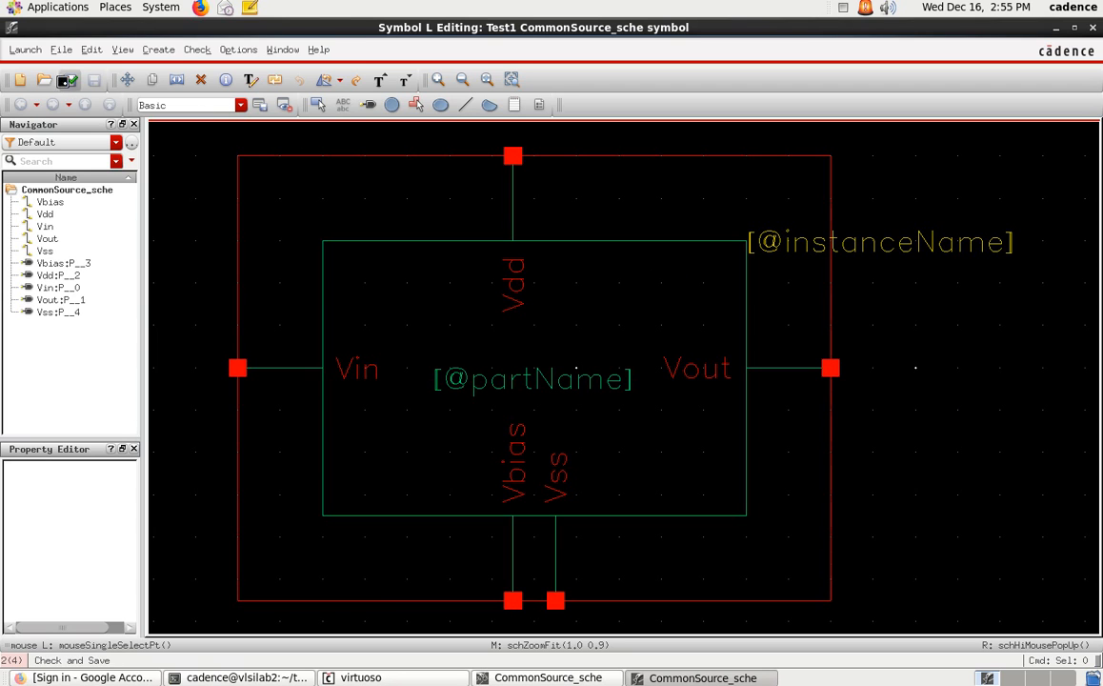
left_click(1092, 27)
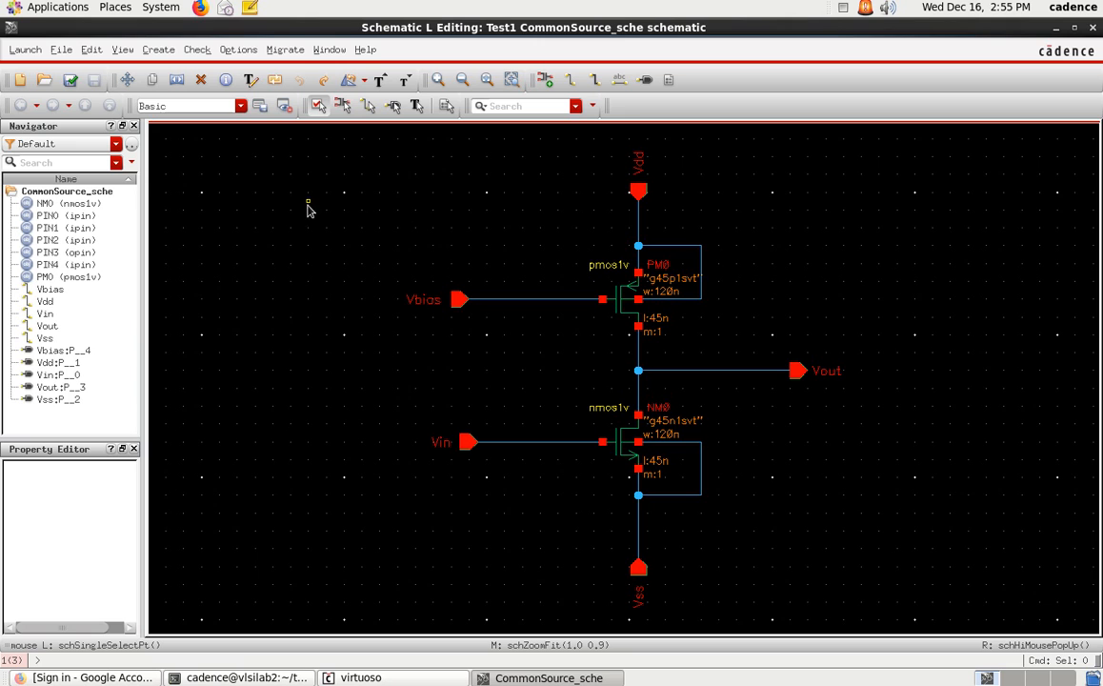
Step: Create a new schematic cellview named CommonSource_test in library Test1, opened in a new tab
left_click(63, 51)
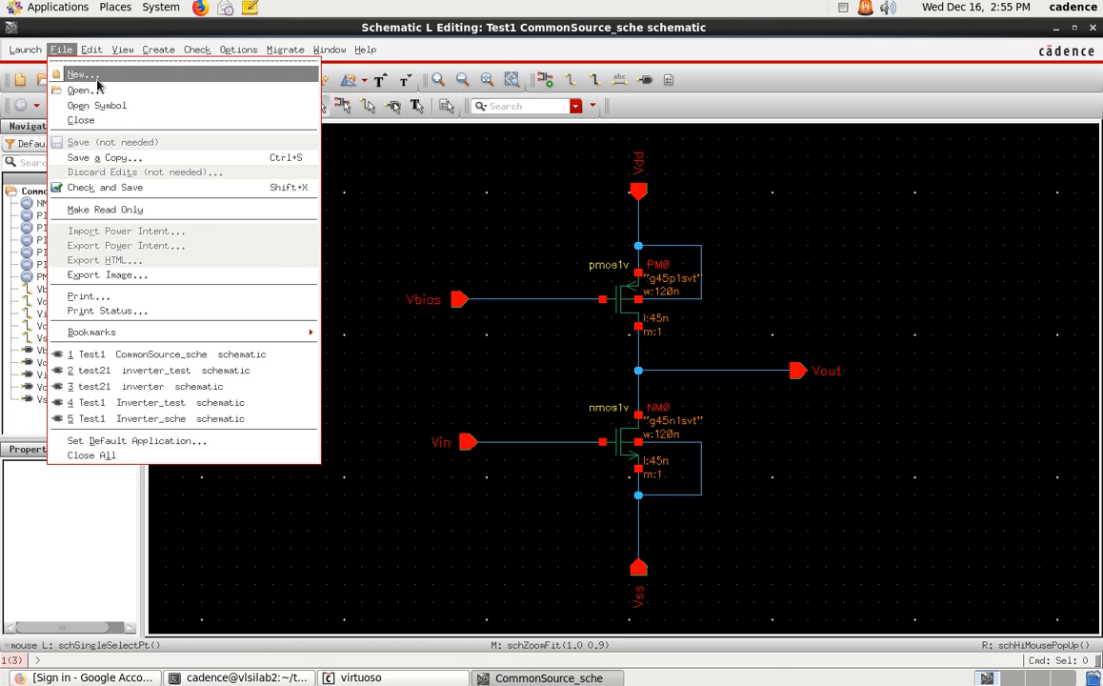
left_click(96, 81)
left_click_drag(219, 176, 232, 165)
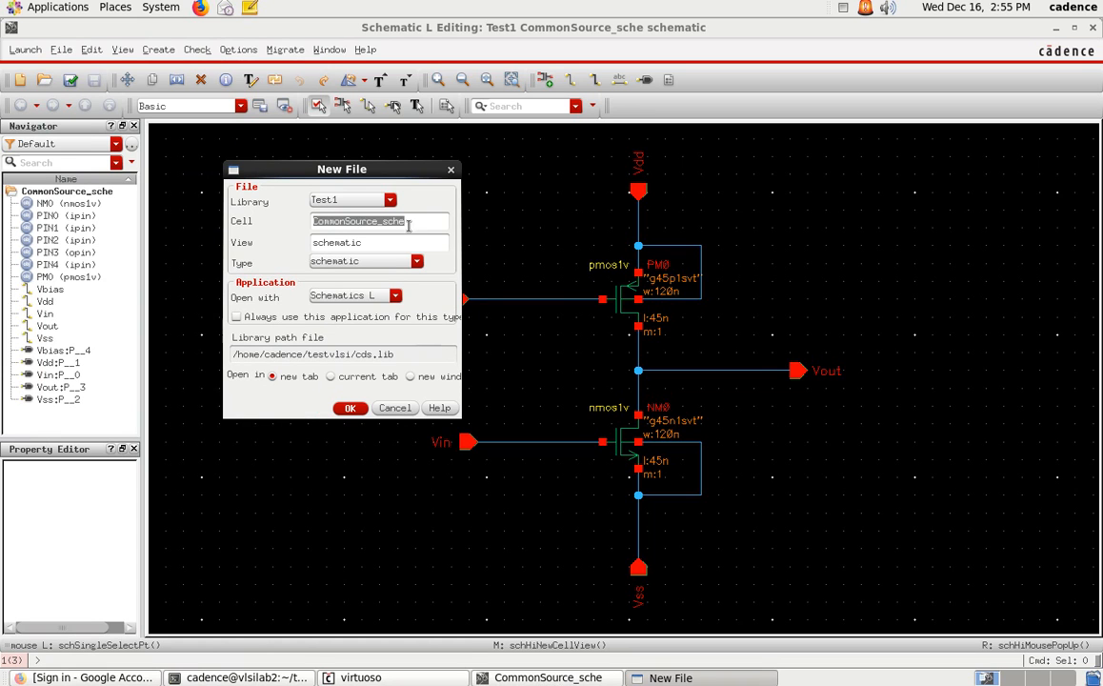
left_click(412, 221)
key("BackSpace")
key("BackSpace")
key("BackSpace")
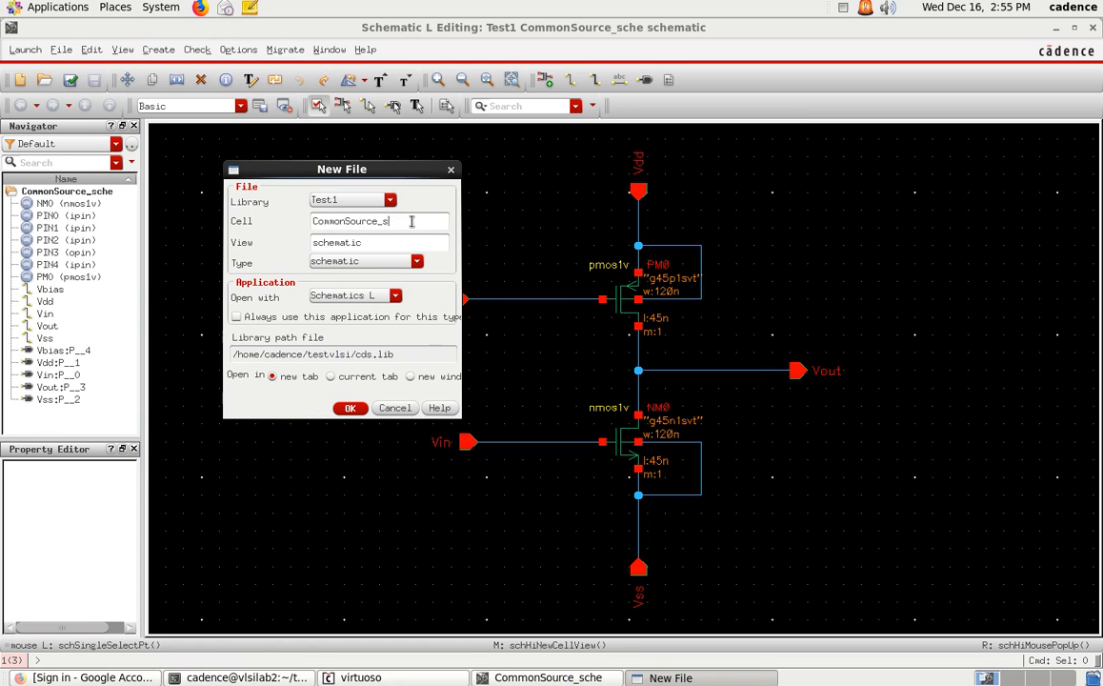
type("test")
left_click(350, 408)
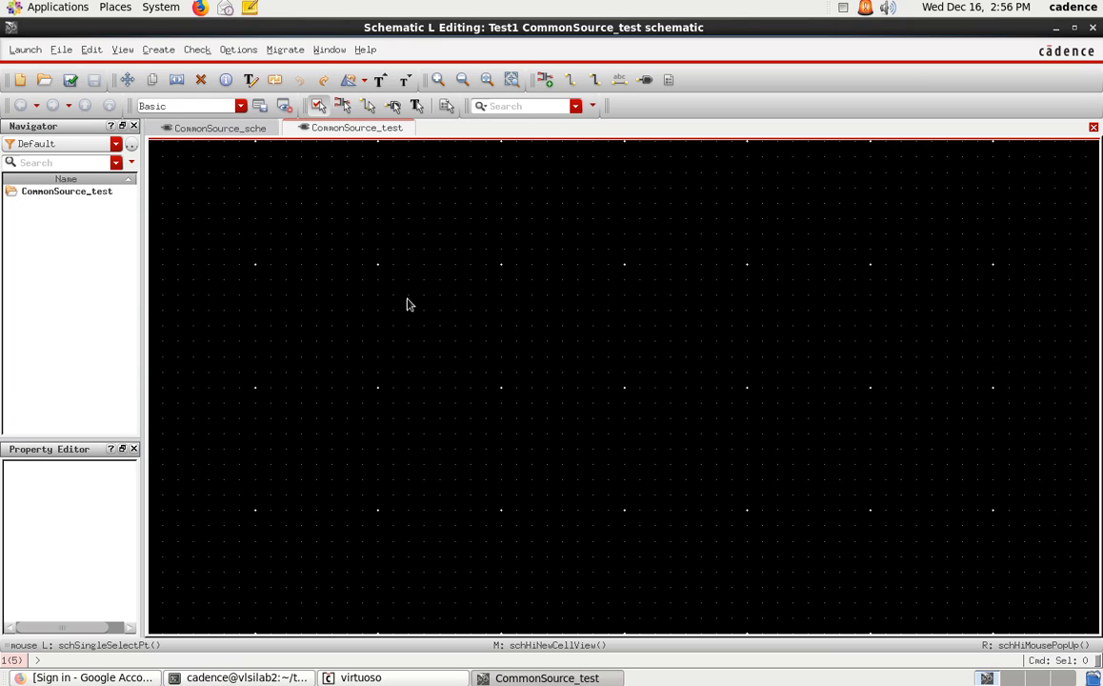
Step: Place one instance of the CommonSource_sche symbol from library Test1 near the middle of the test schematic
left_click(158, 50)
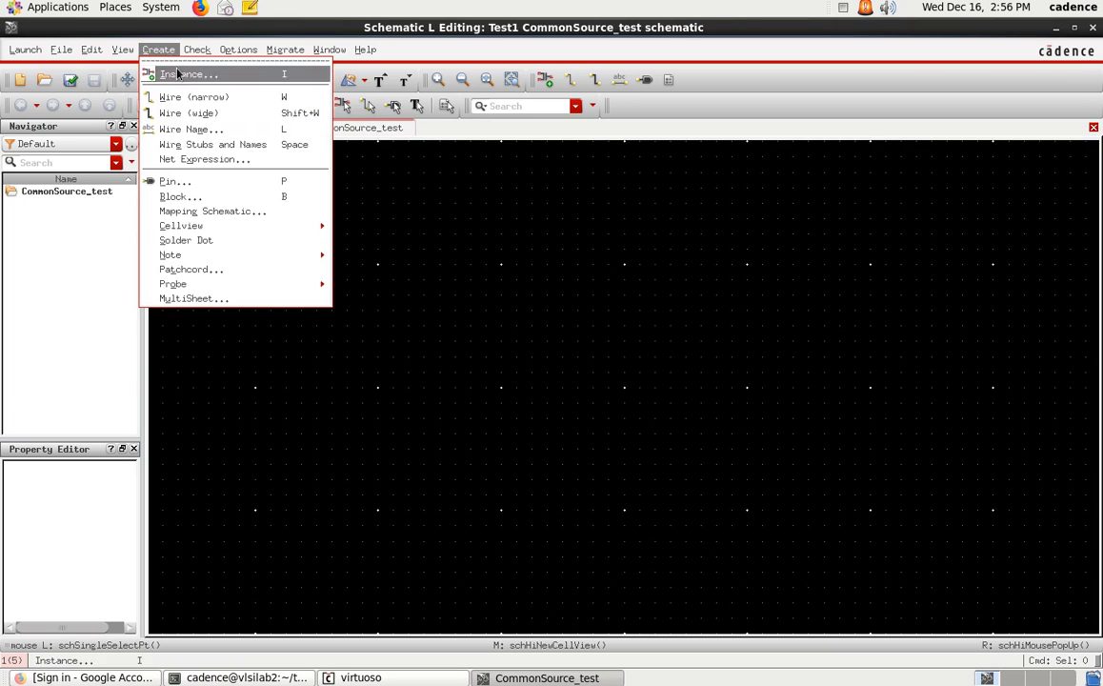
left_click(187, 75)
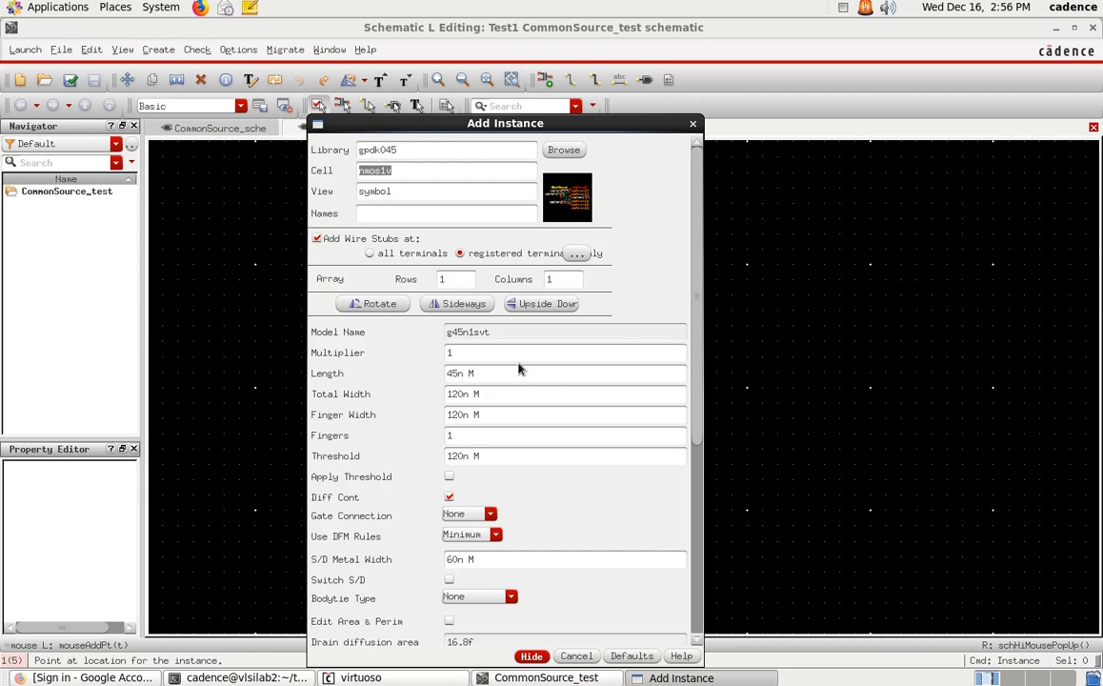
left_click(563, 150)
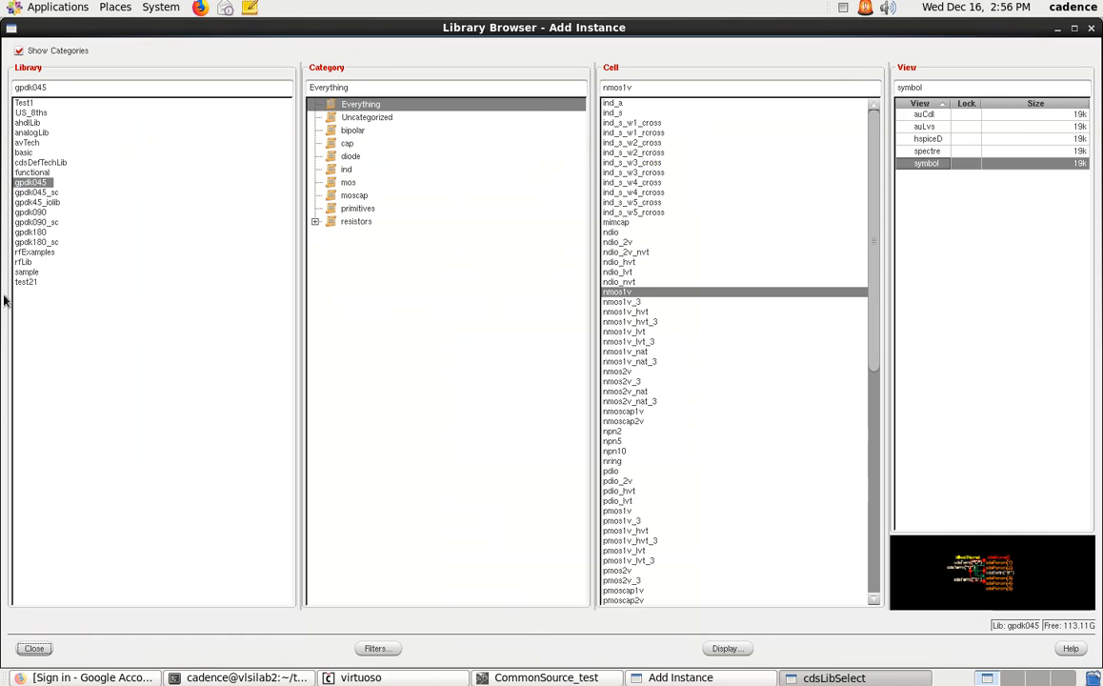
left_click(26, 103)
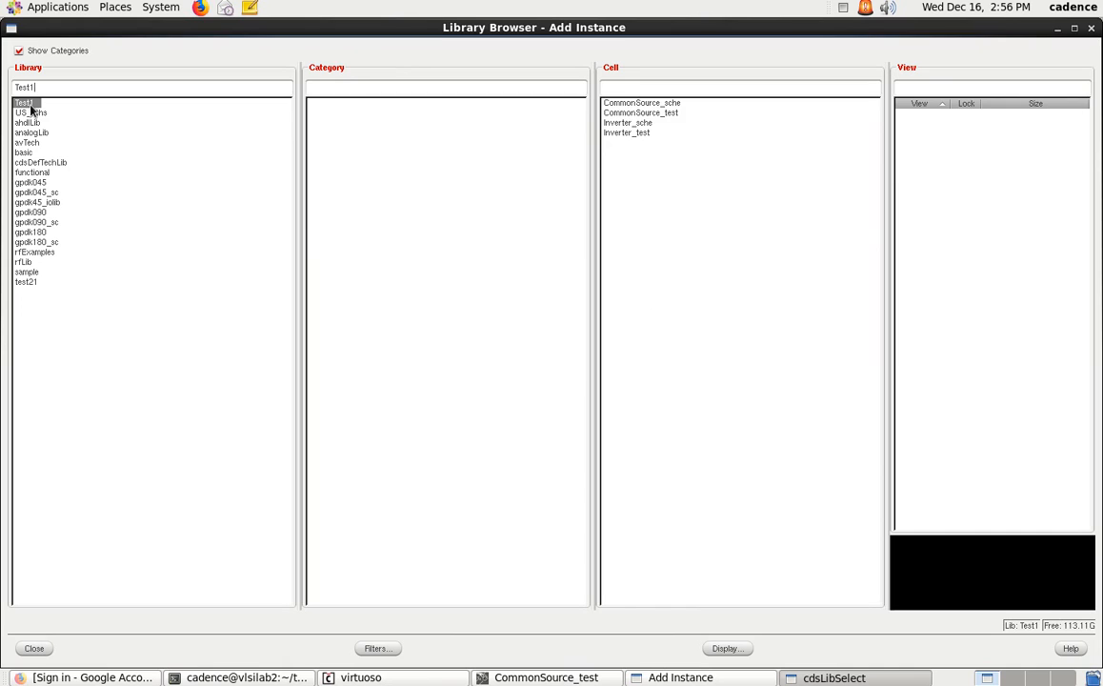
left_click(30, 105)
left_click(28, 104)
left_click(640, 104)
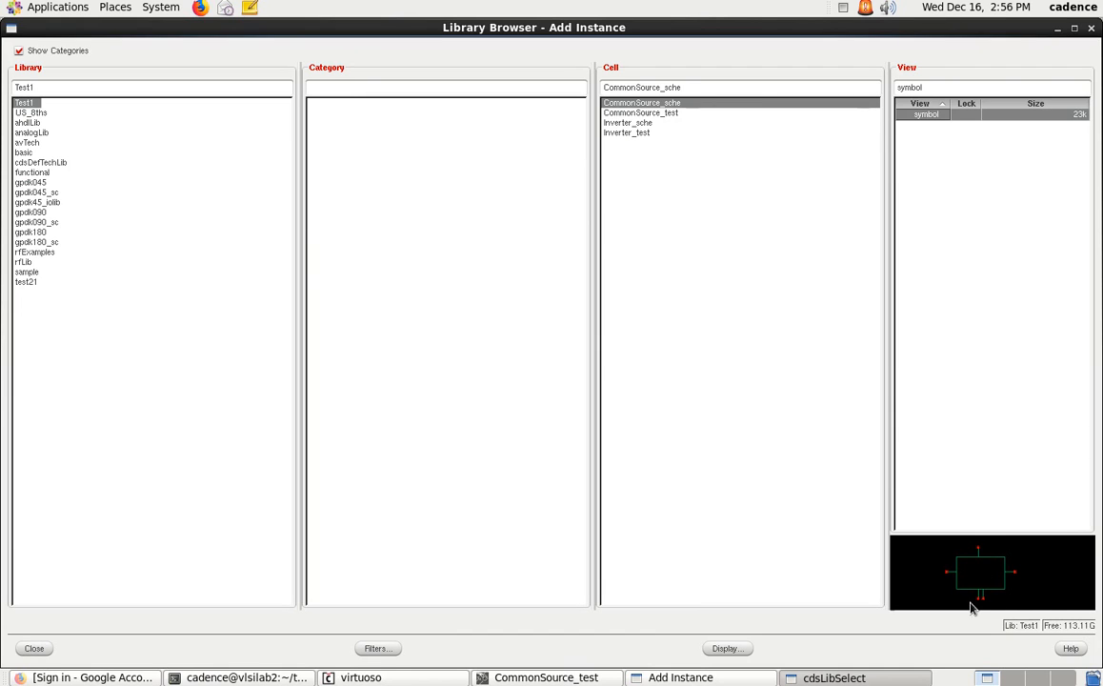
left_click(33, 649)
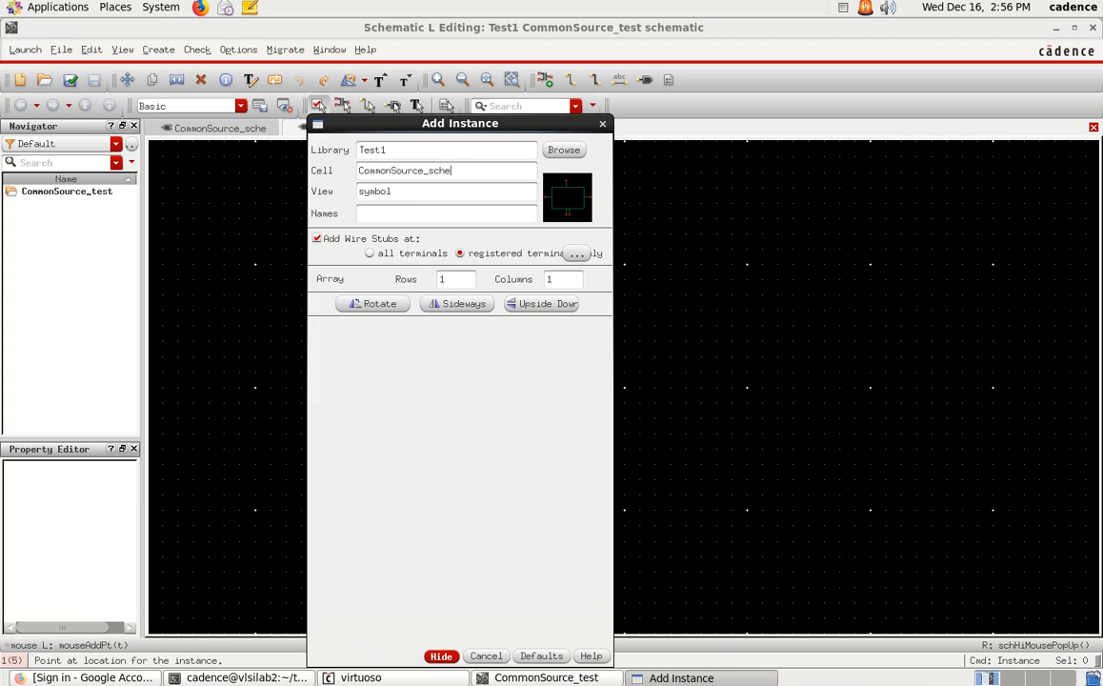
left_click(436, 657)
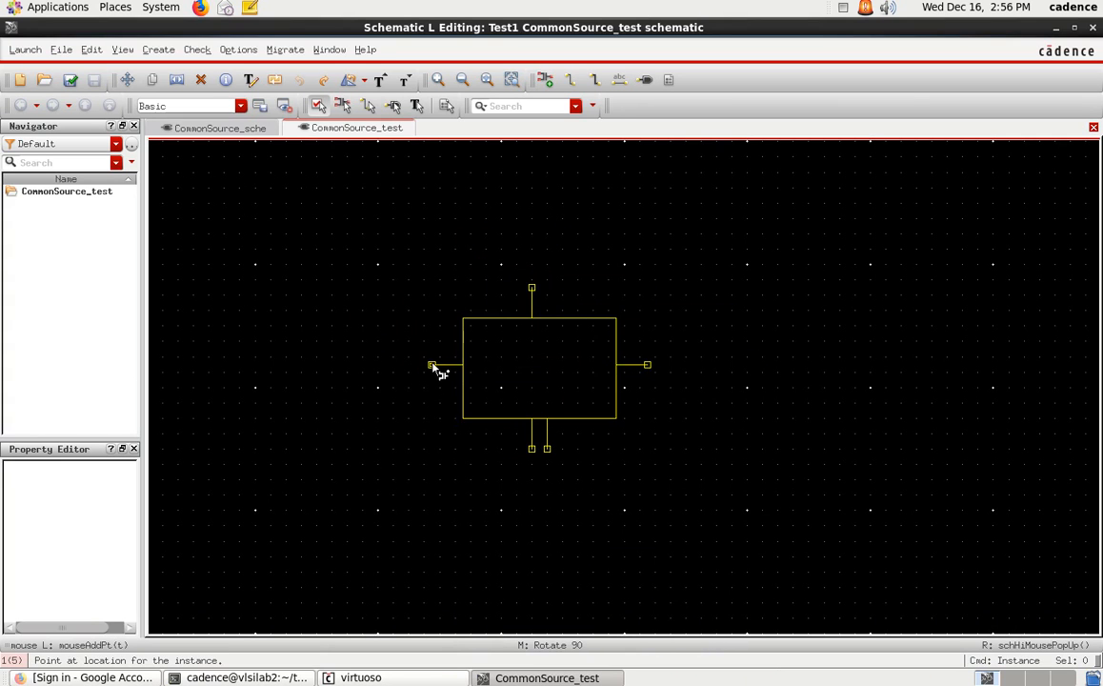
left_click(432, 358)
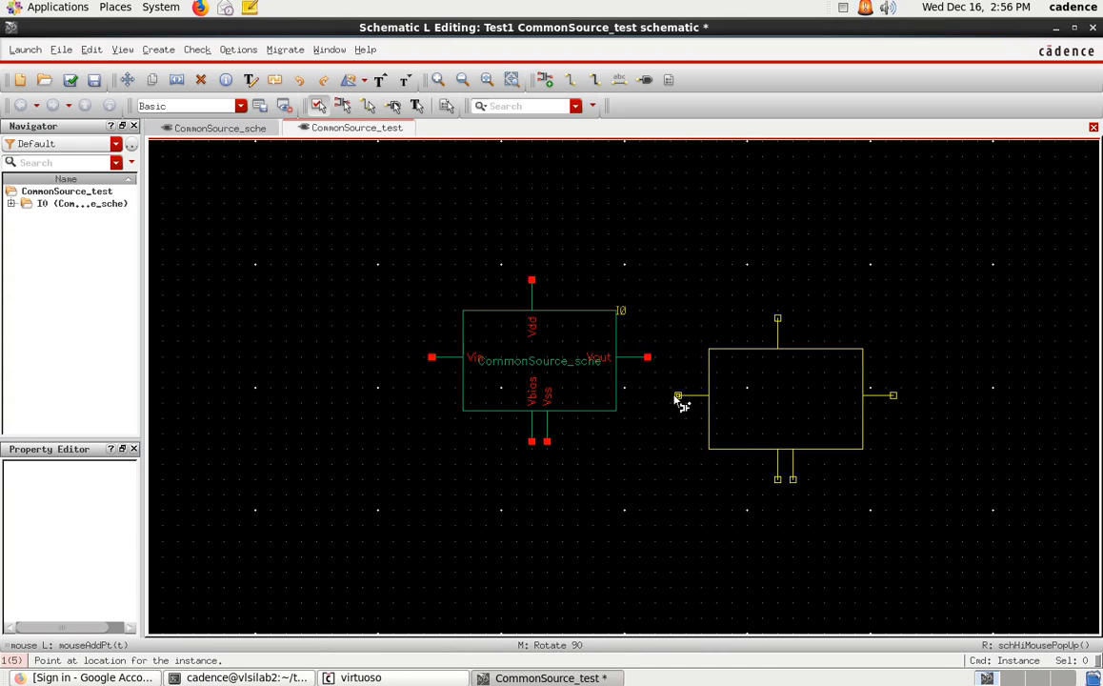
key("Escape")
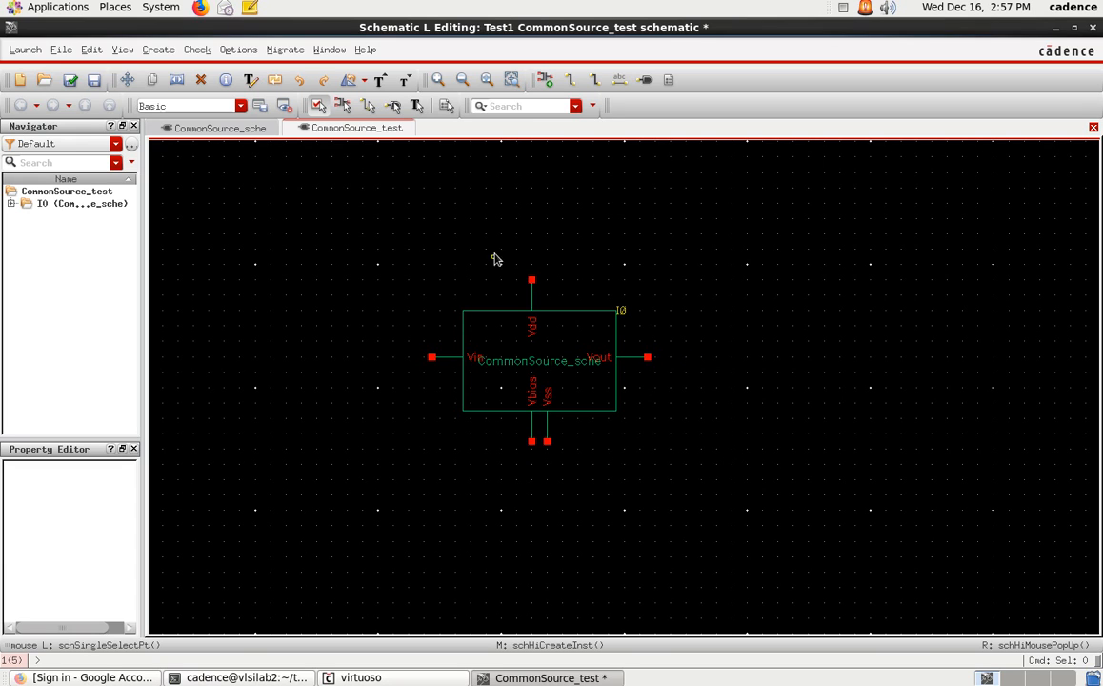
Step: Start adding another instance and choose the symbol view of the vdc cell from the analogLib library
left_click(158, 49)
left_click(171, 74)
left_click_drag(446, 123, 819, 167)
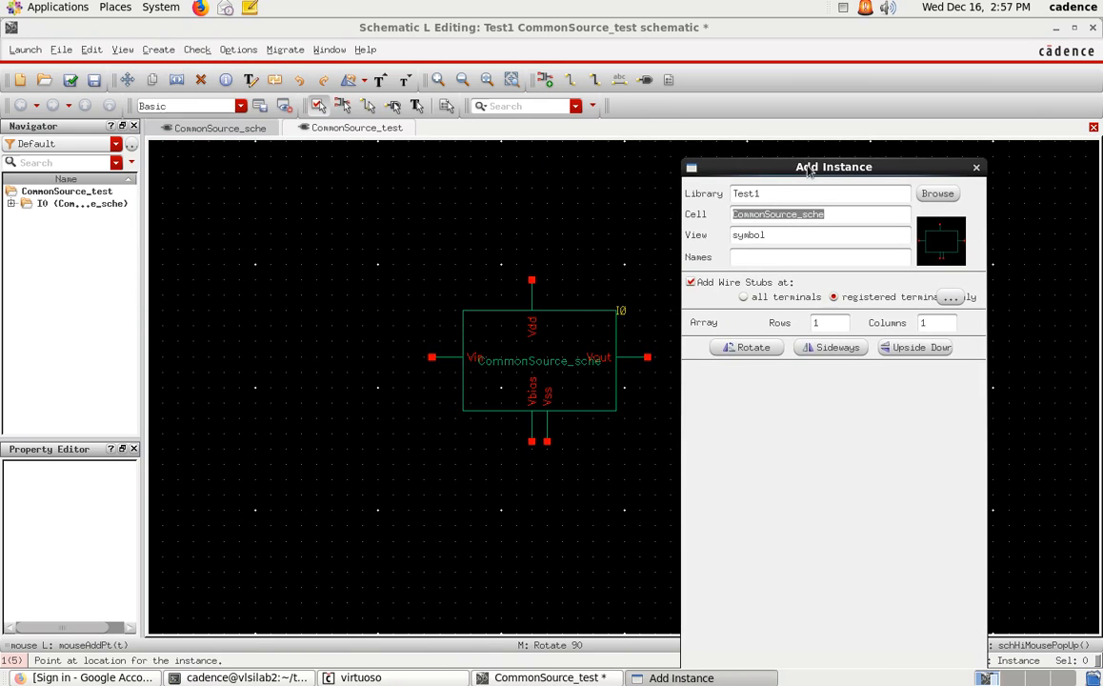
left_click(934, 196)
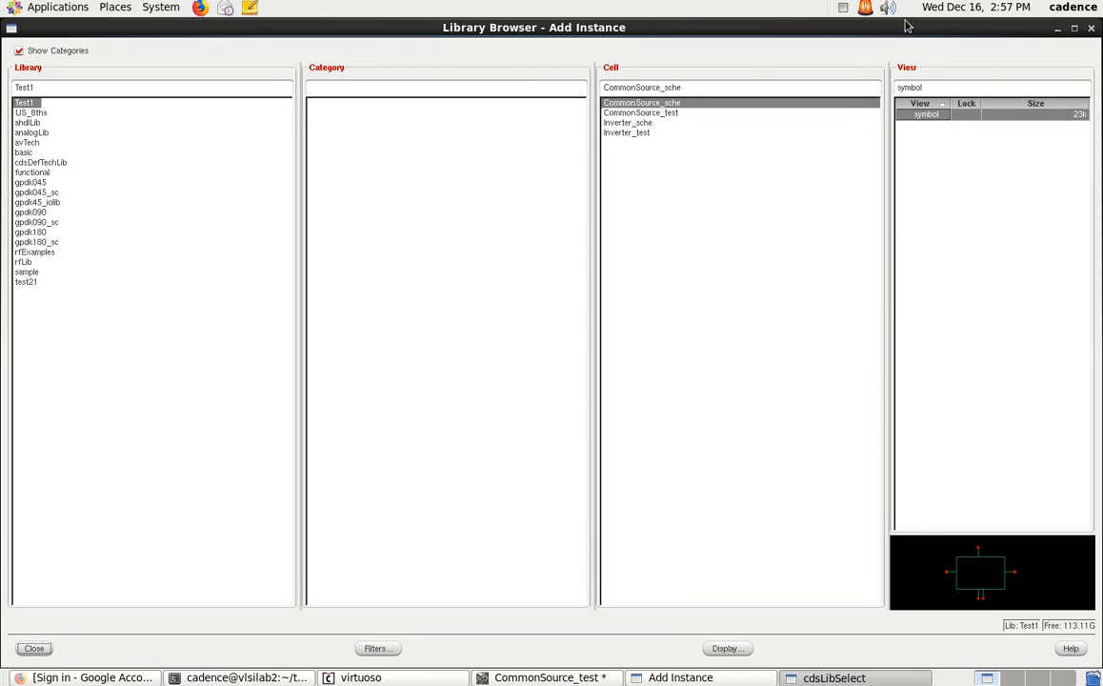
left_click_drag(820, 26, 842, 229)
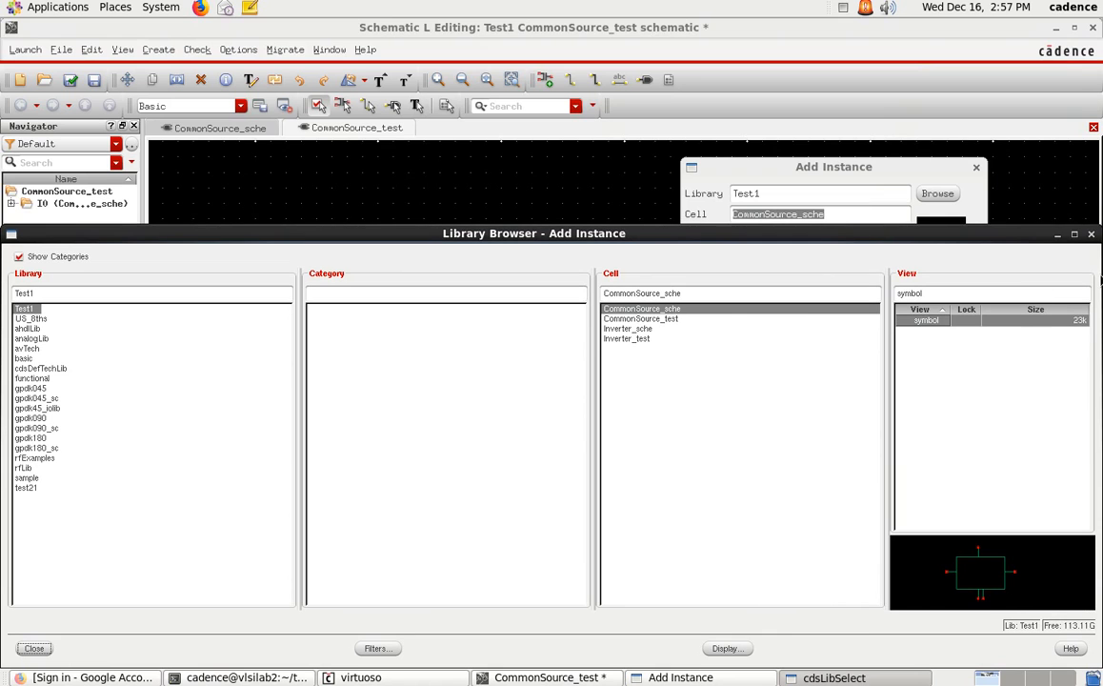
left_click_drag(1096, 278, 589, 277)
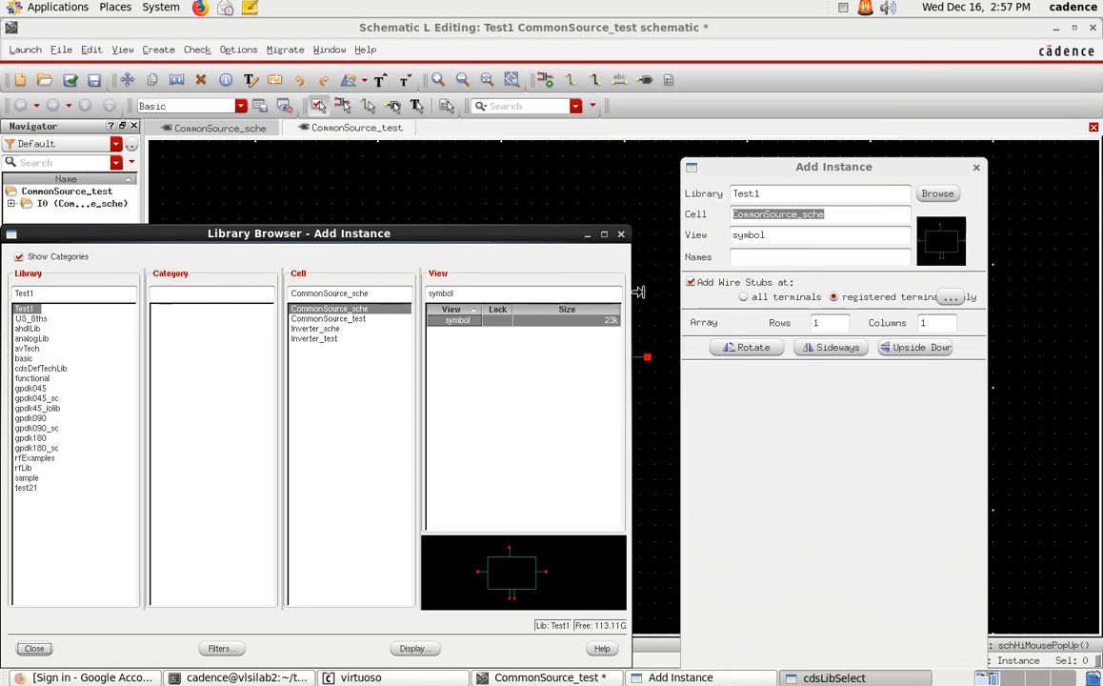
left_click_drag(438, 235, 509, 135)
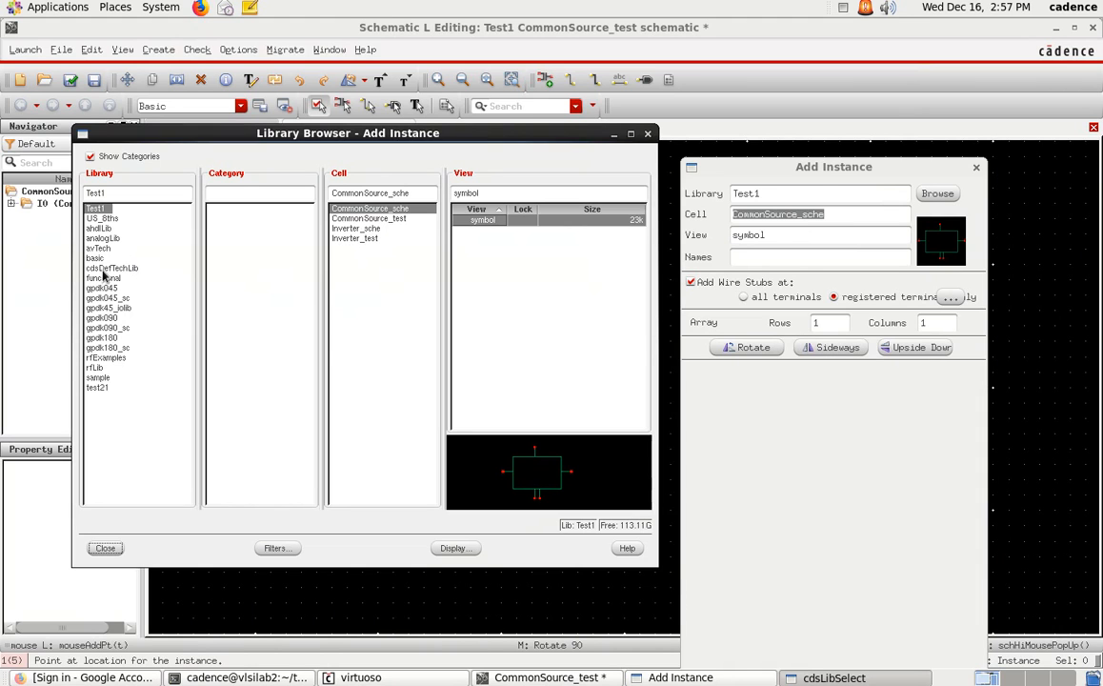
left_click(100, 239)
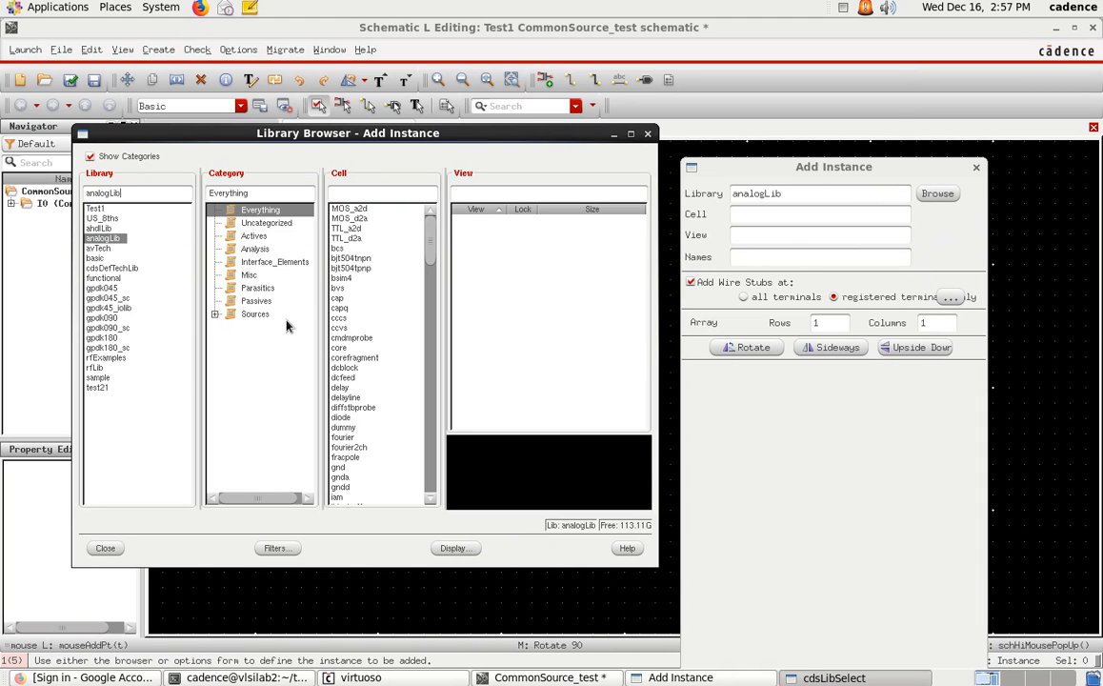
left_click(370, 193)
type("vdc")
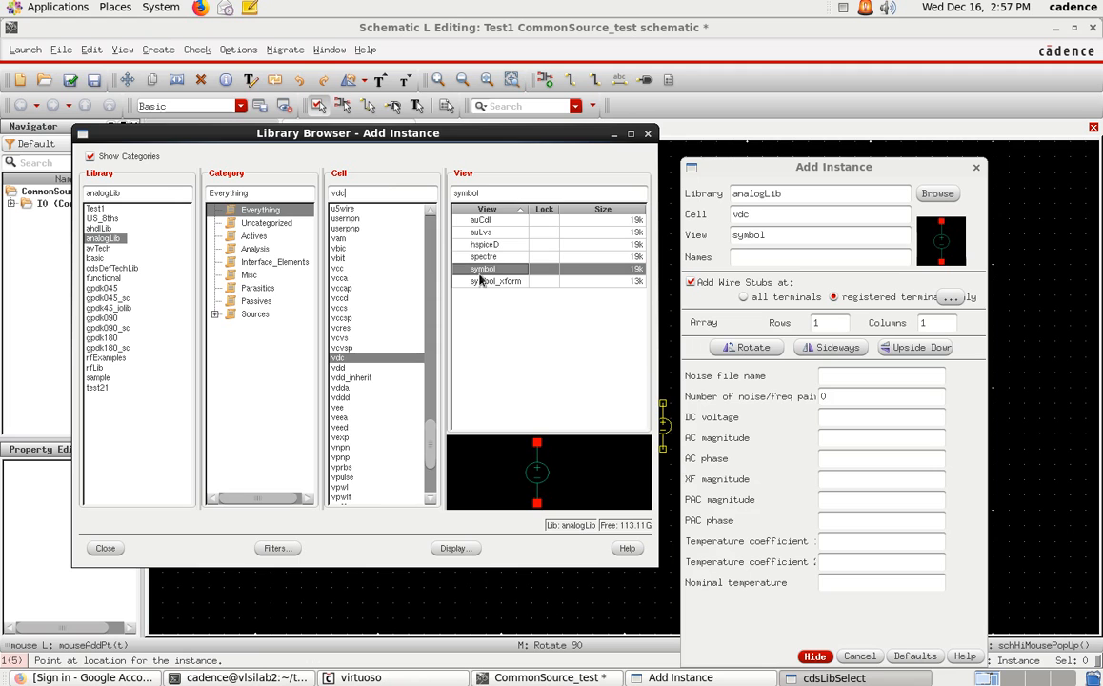
left_click(101, 549)
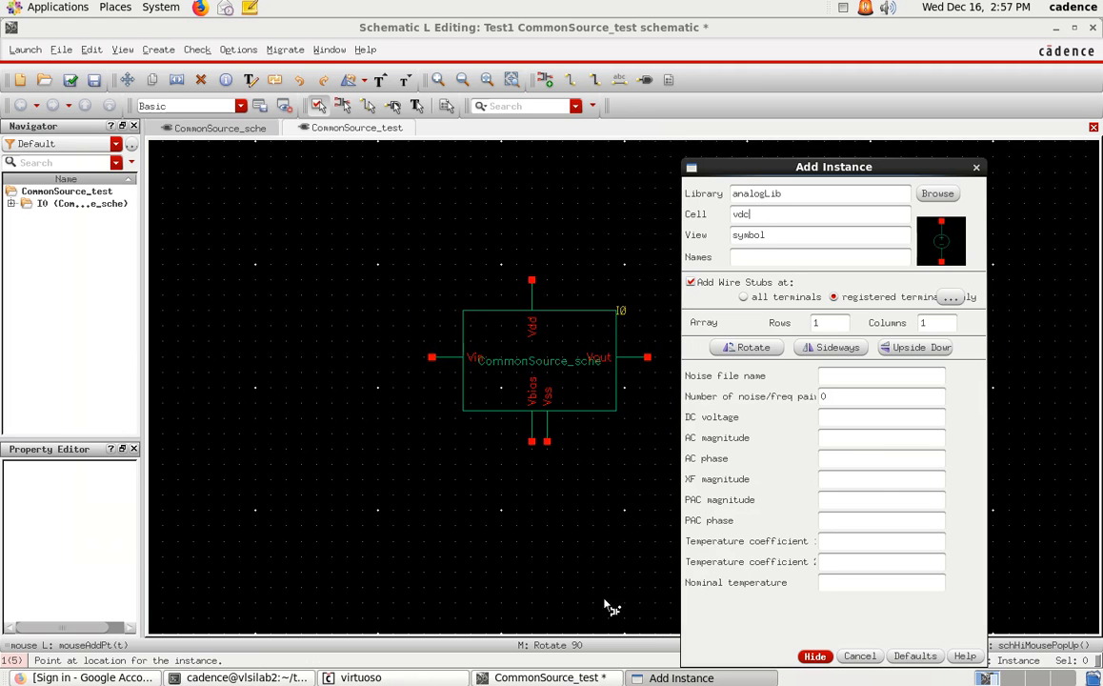
Step: Set the vdc source's DC voltage to 2.5 V and place it above the amplifier symbol, near the Vdd pin
left_click_drag(791, 174, 555, 169)
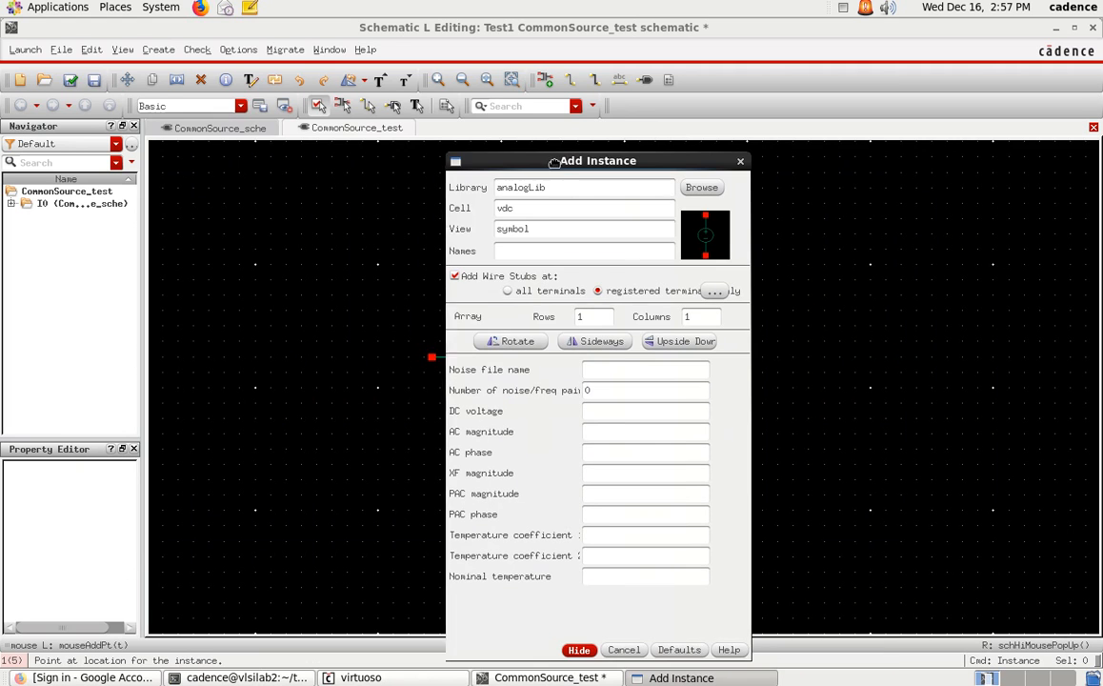
left_click(621, 412)
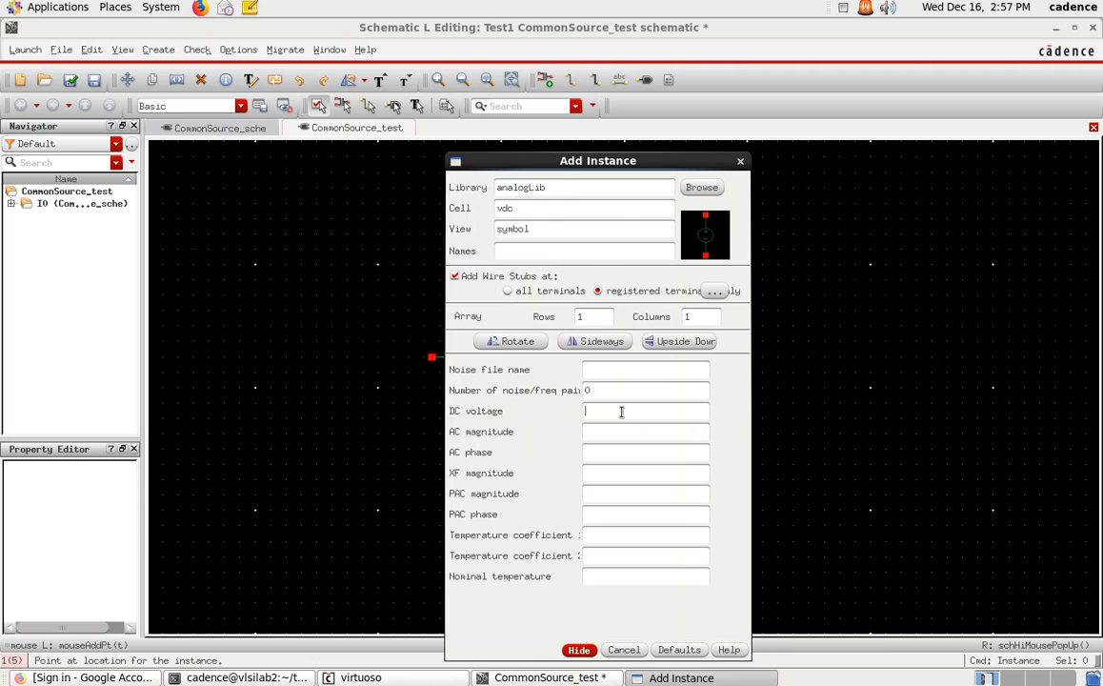
type("2.5 V")
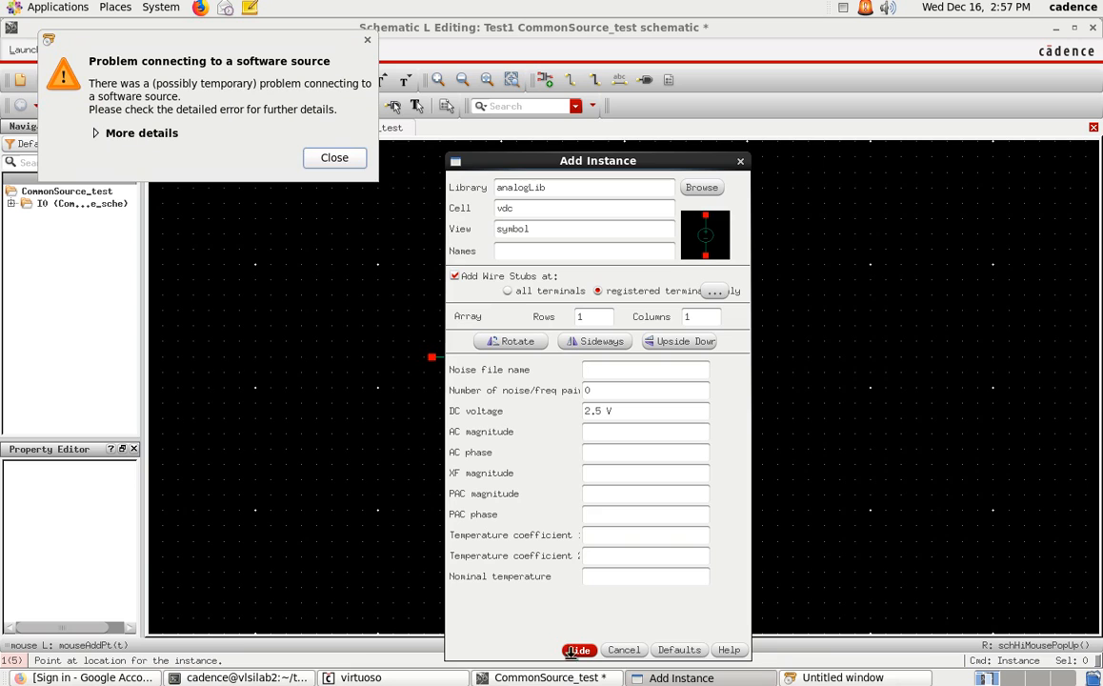
left_click(334, 159)
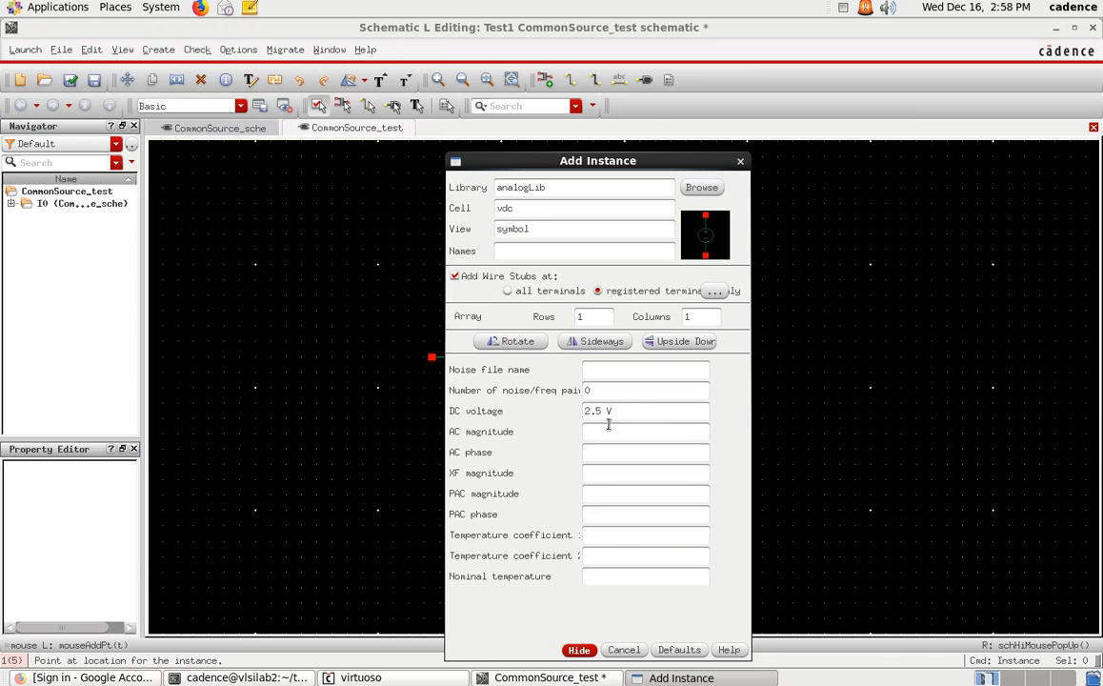
left_click(579, 651)
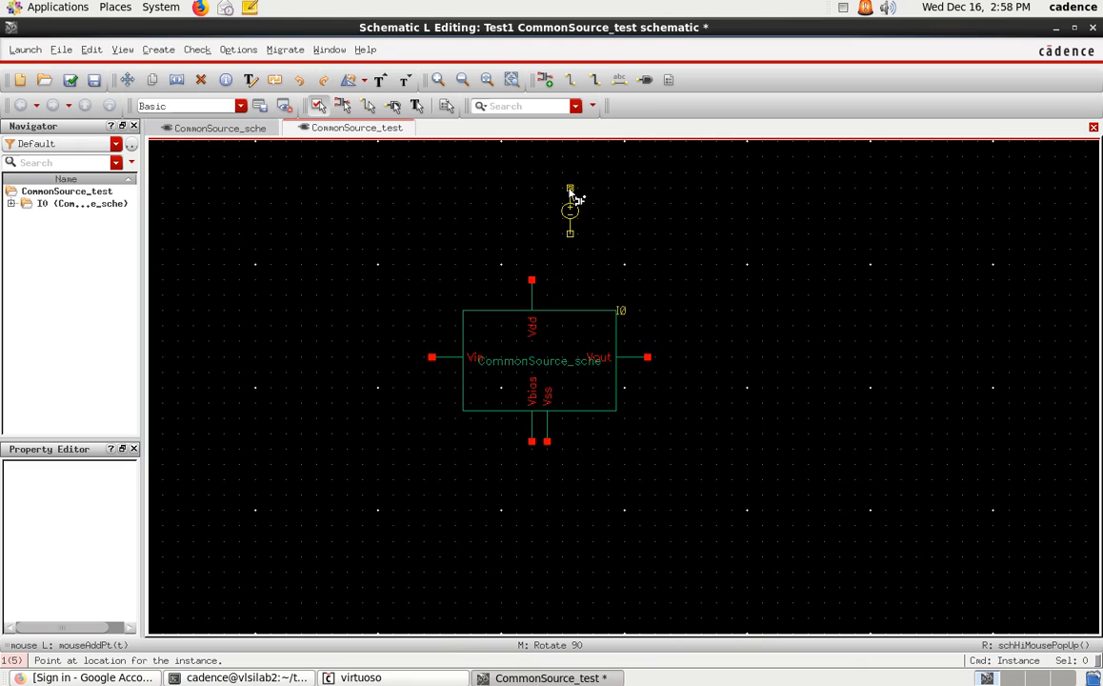
left_click(572, 194)
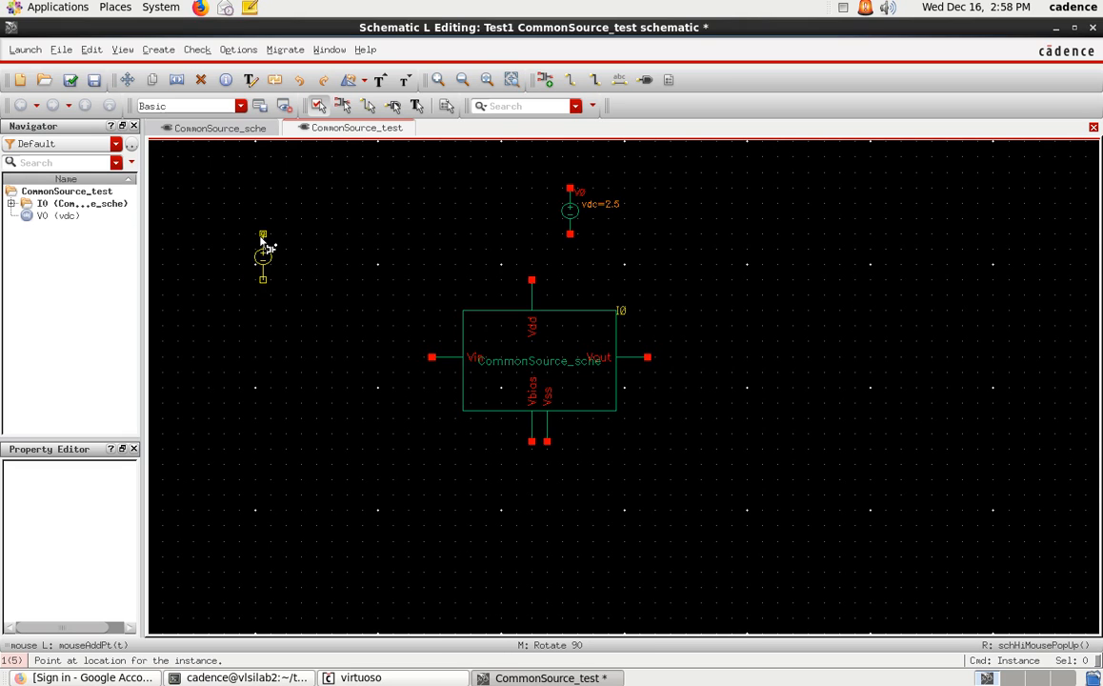
Step: Place a second vdc source with a DC voltage of -2.5 V below the amplifier symbol, near the Vss pin
key("F3")
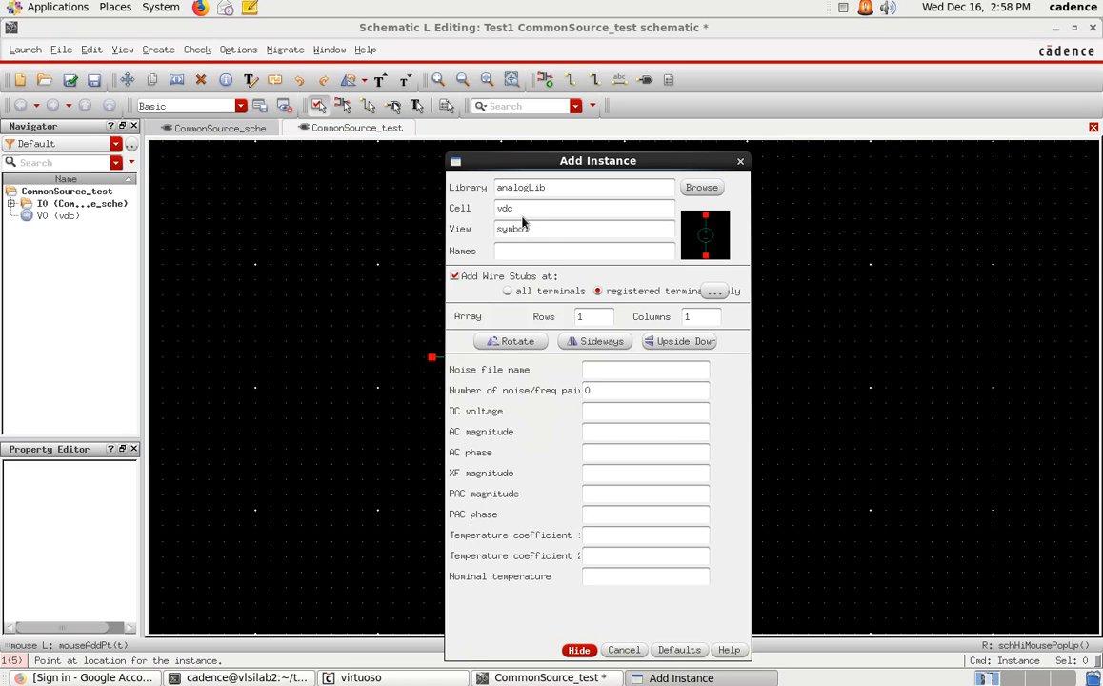
left_click(615, 412)
type("-2.5 V")
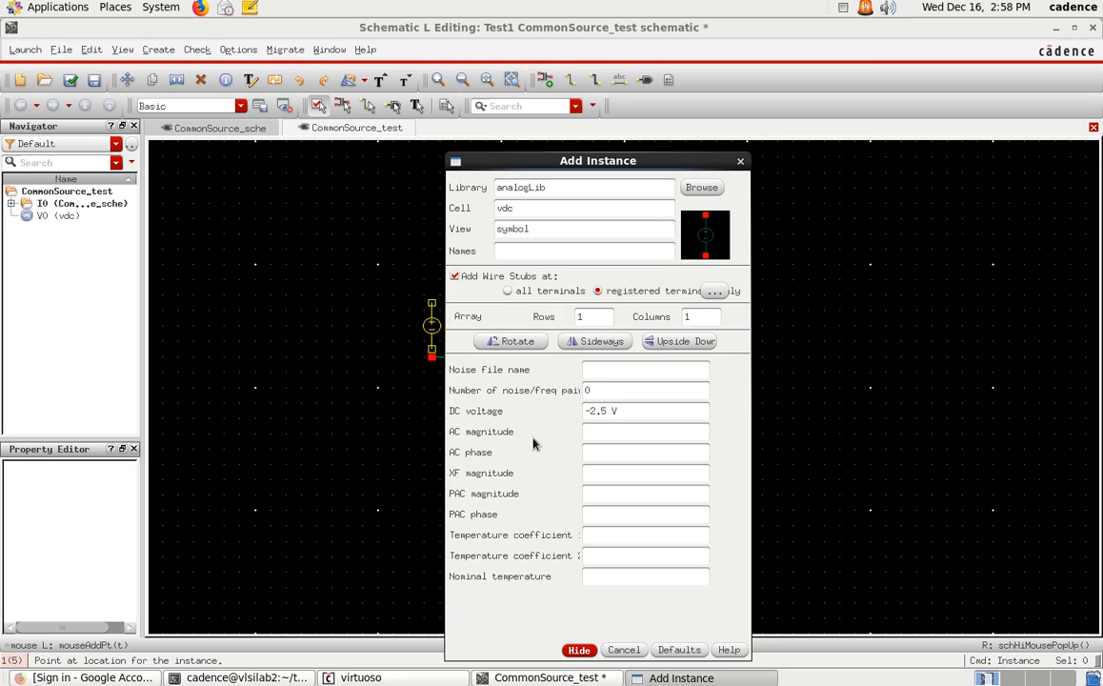
left_click(581, 652)
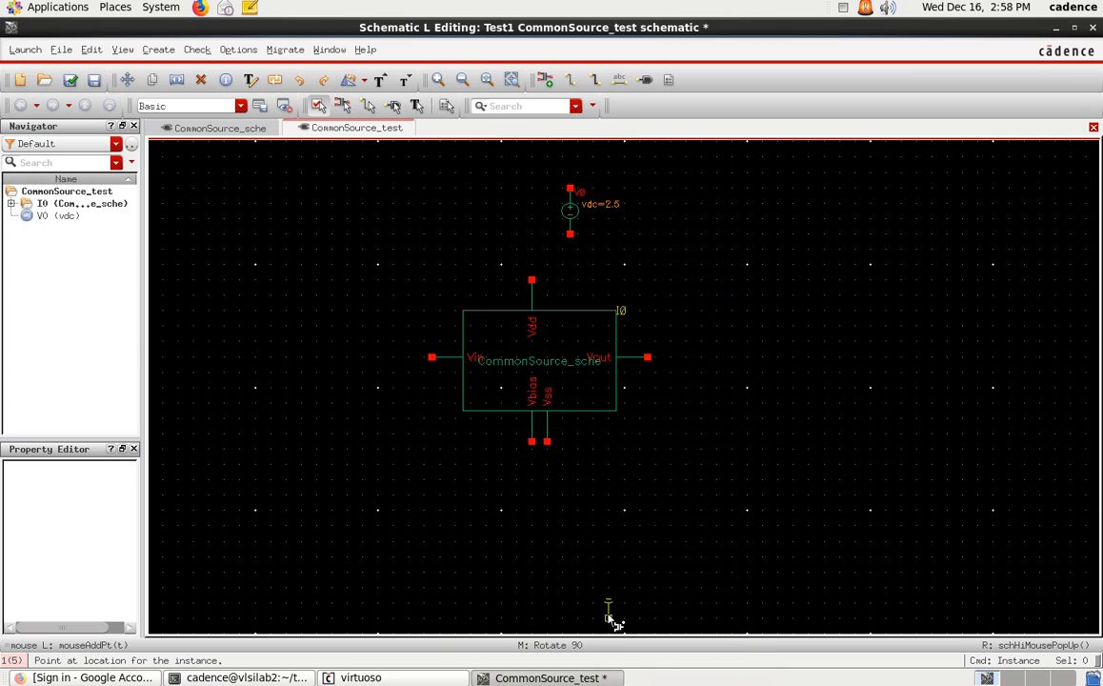
left_click(578, 479)
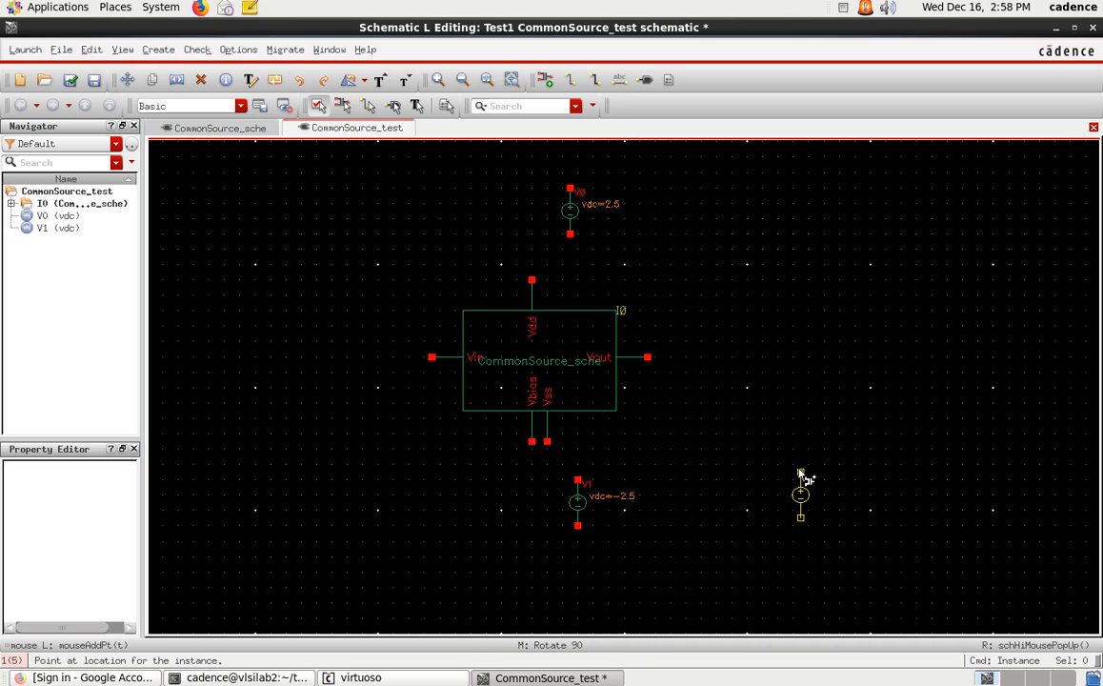
key("Escape")
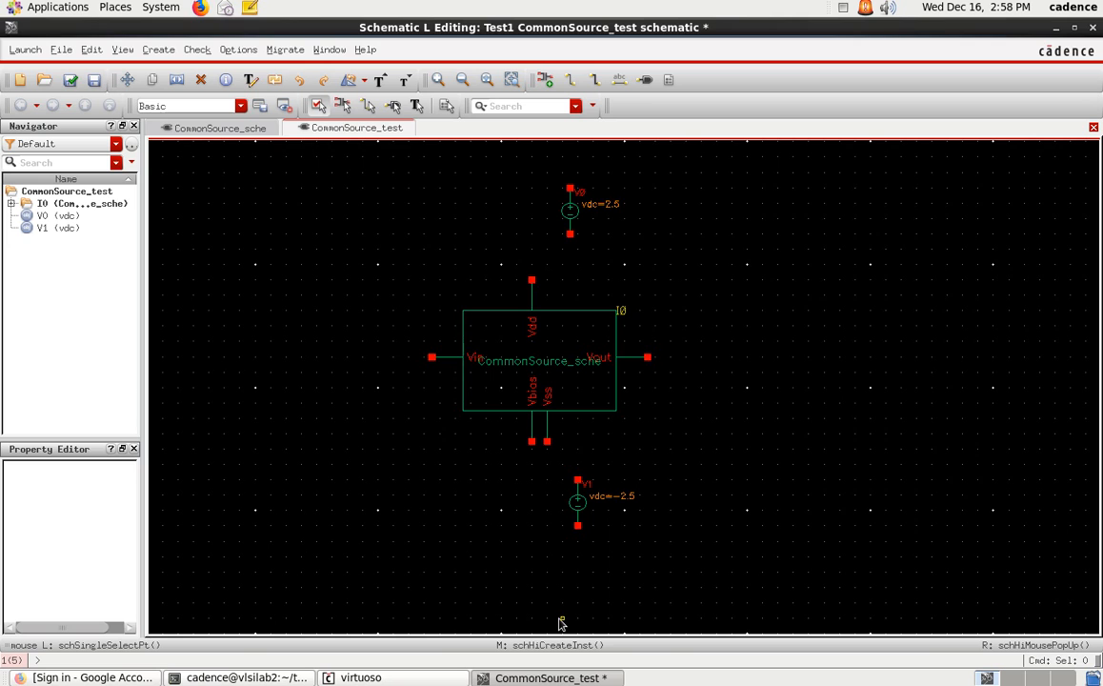
Step: Add a third vdc source with a DC voltage of -1.1 V below the amplifier symbol, beside the -2.5 V source on the Vbias side
key("i")
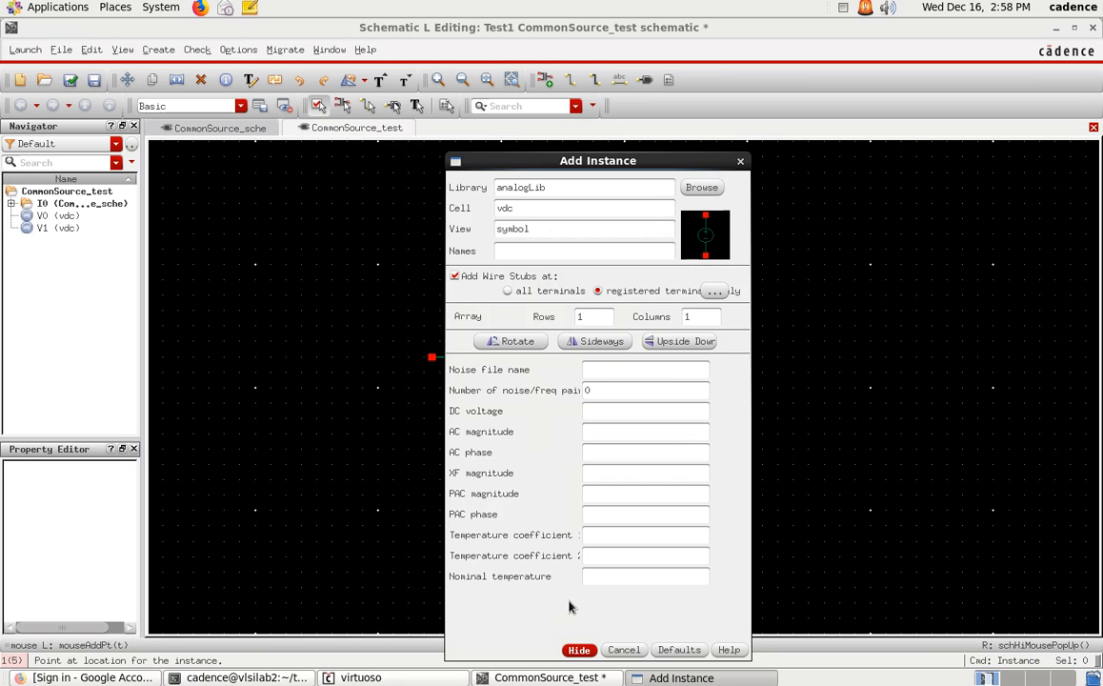
left_click_drag(574, 158, 615, 75)
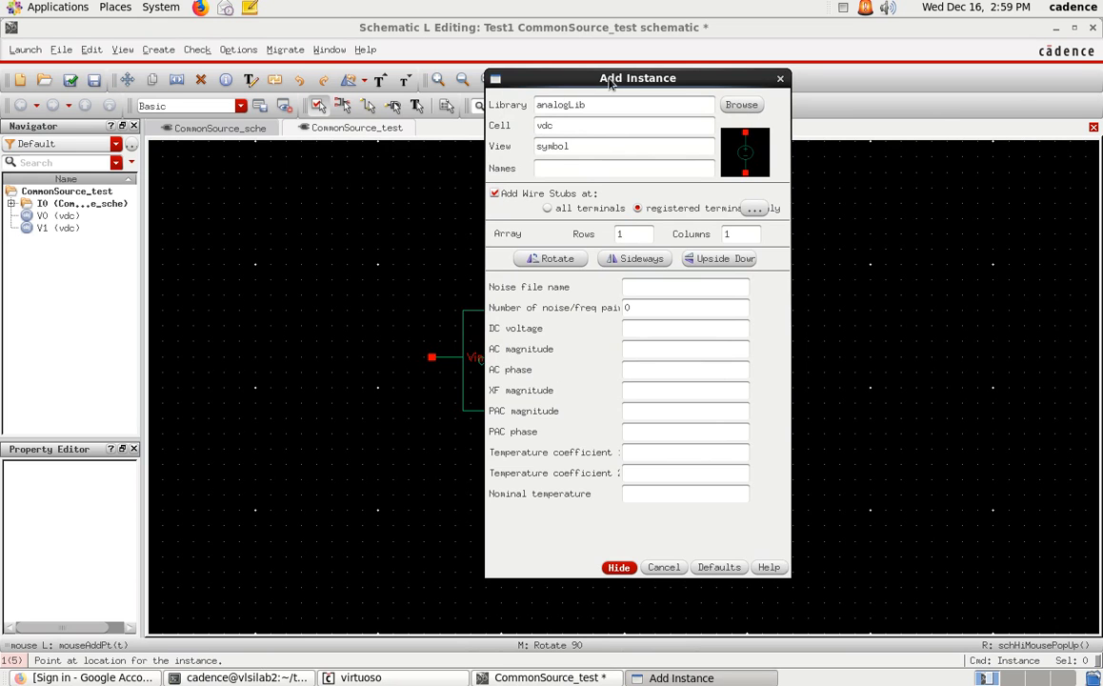
left_click_drag(555, 78, 831, 89)
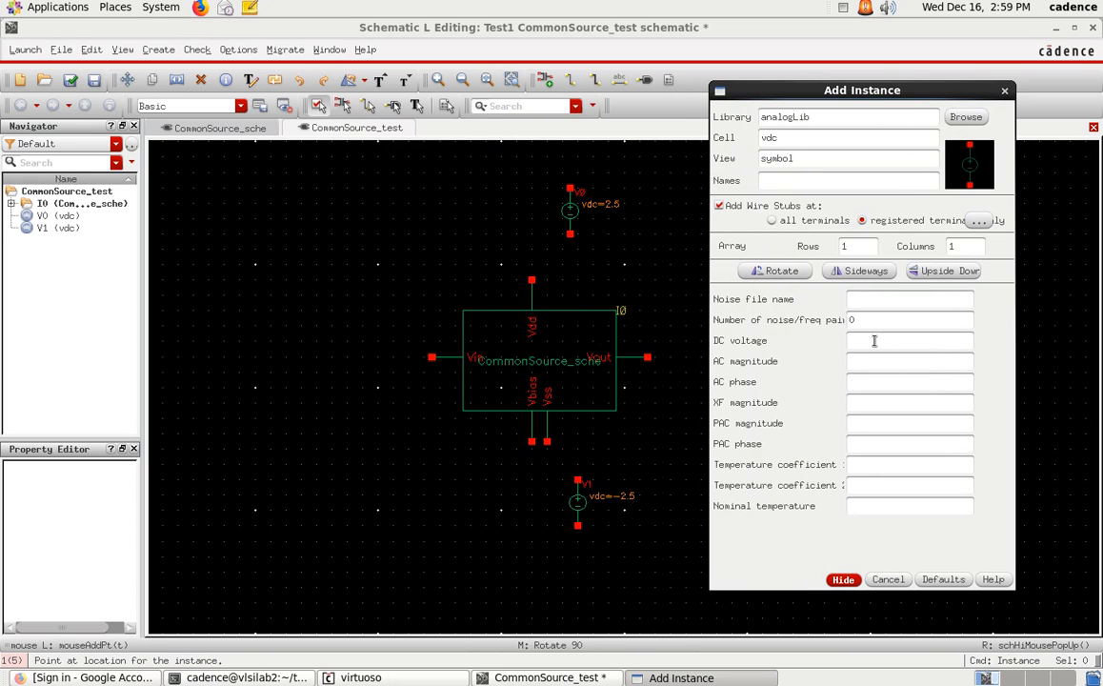
type("-1.1 V")
left_click(851, 585)
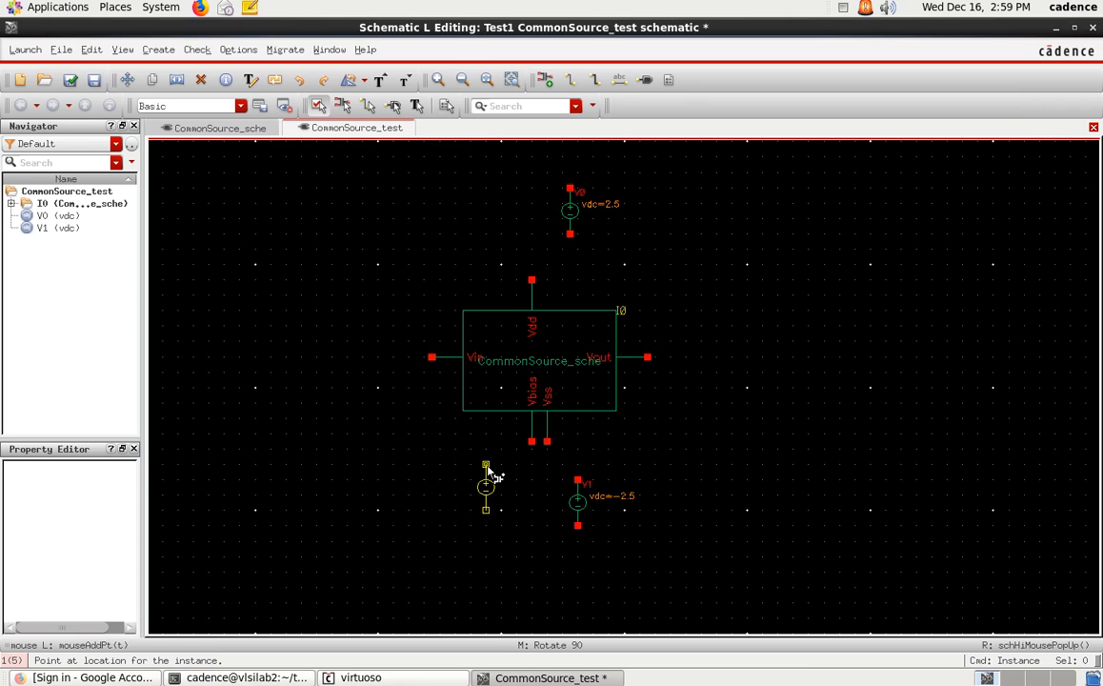
left_click(489, 483)
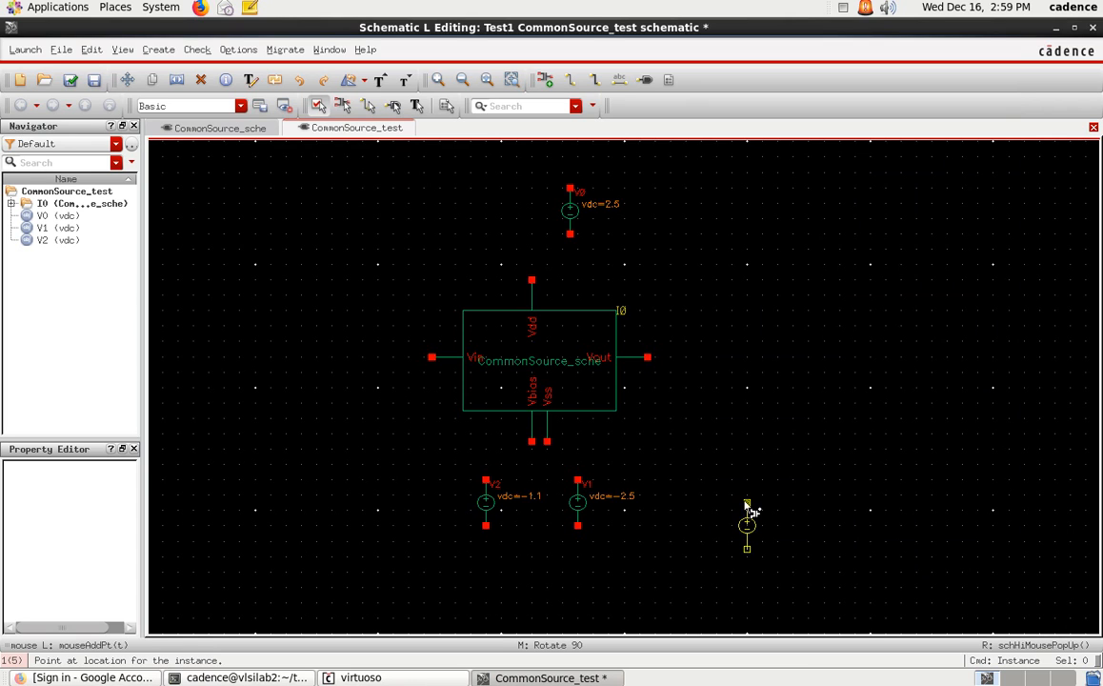
key("Escape")
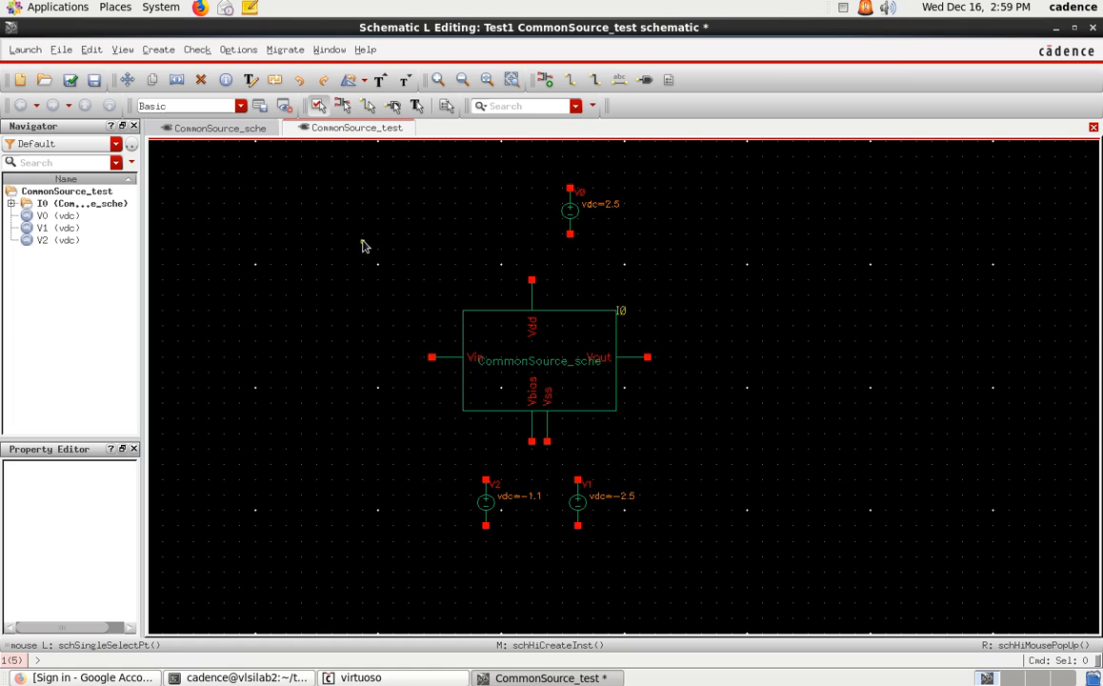
Step: Review the pins and transistor connections in the CommonSource_sche schematic, and return to the CommonSource_test schematic
left_click(218, 129)
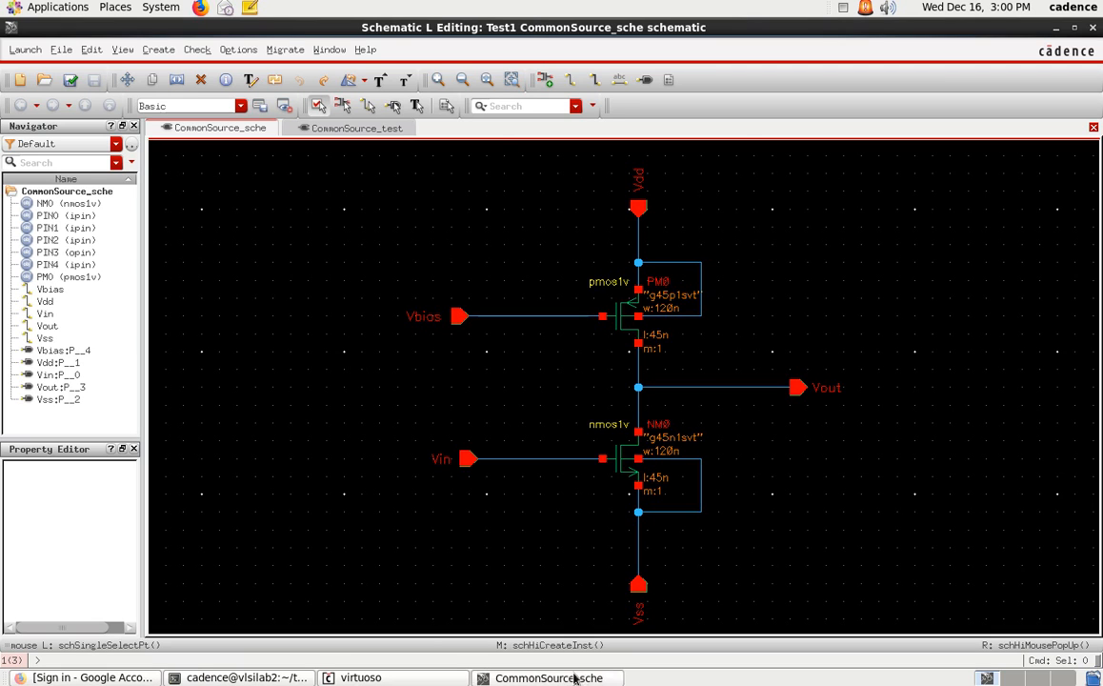
left_click(361, 132)
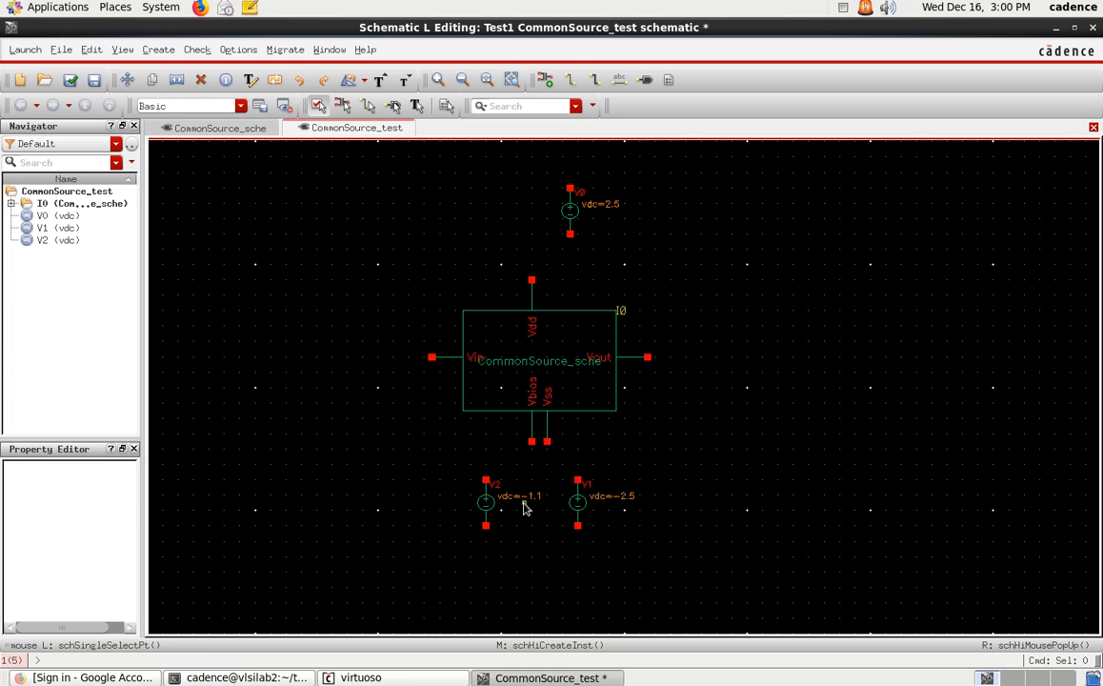
left_click(231, 130)
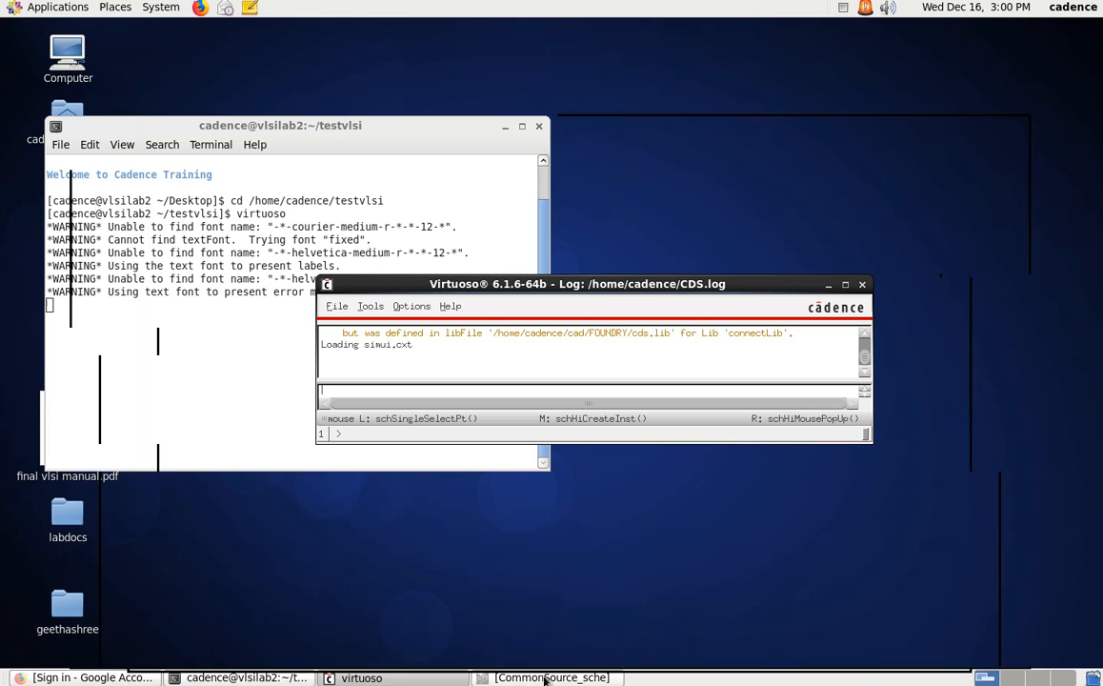
left_click(549, 678)
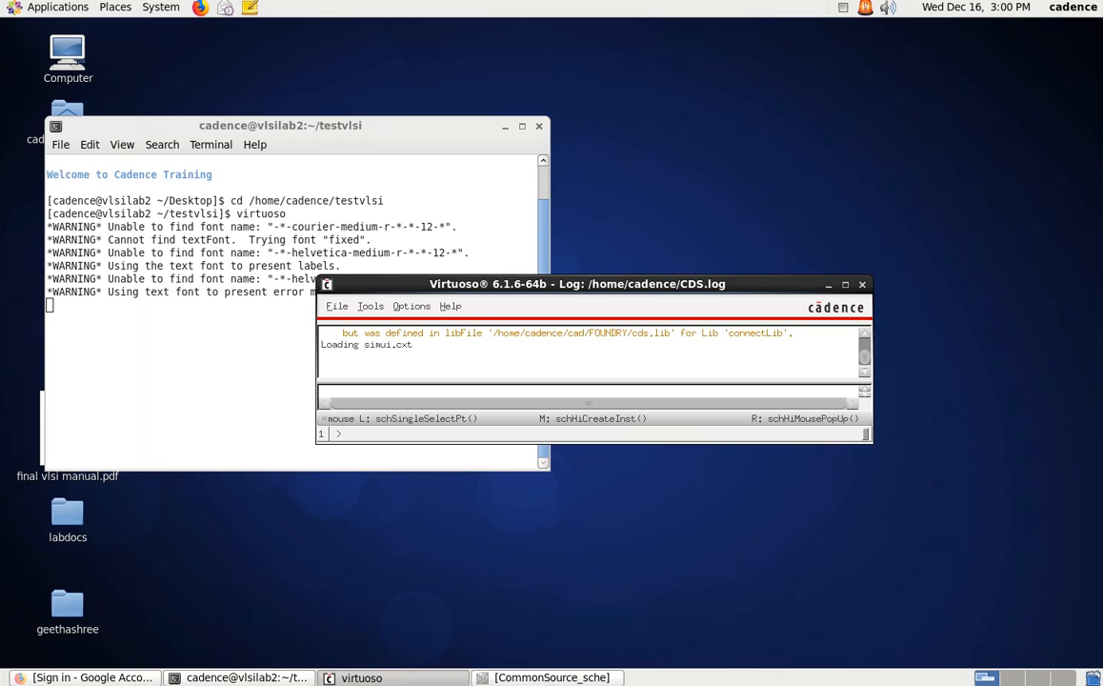
left_click(539, 677)
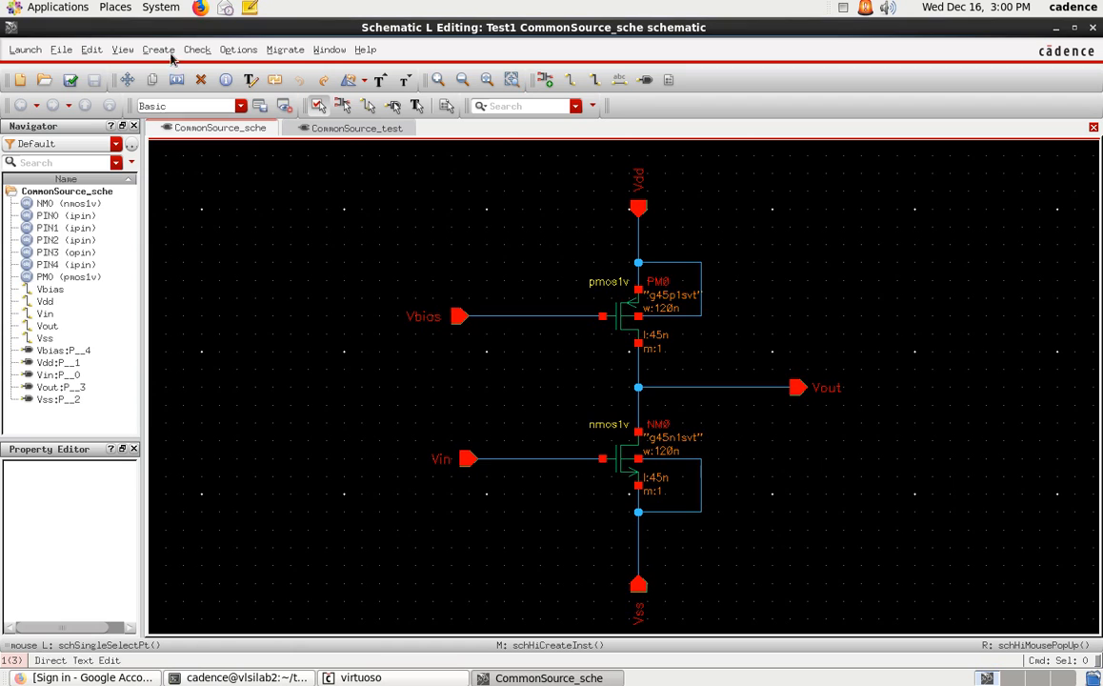
left_click(316, 128)
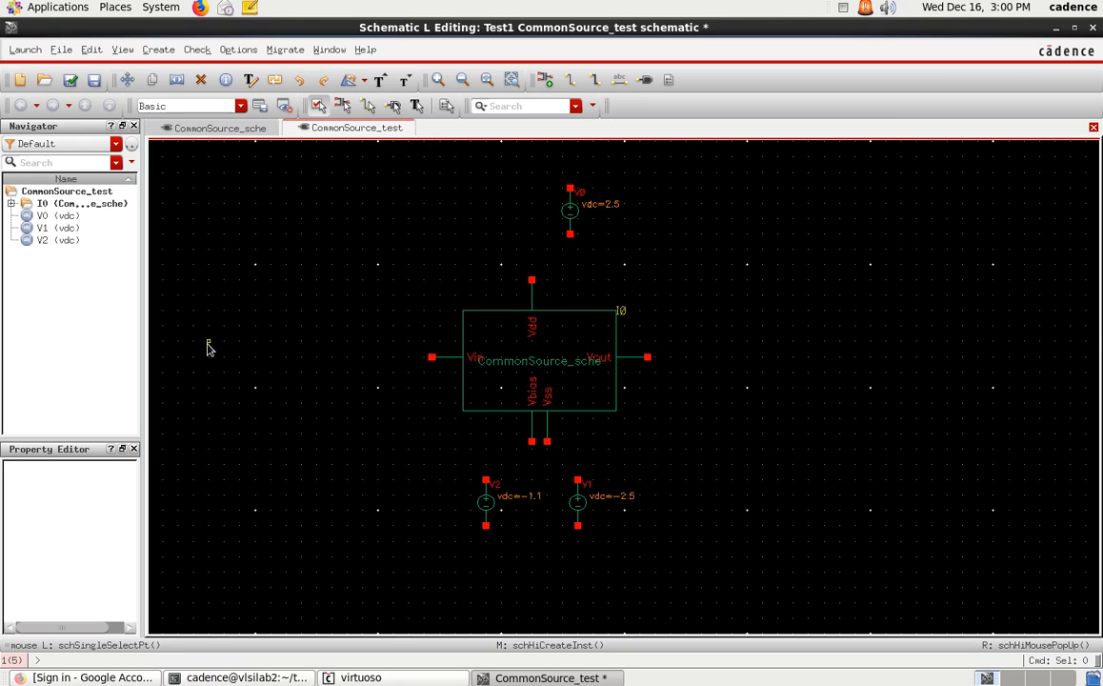
Step: Start adding a new instance and choose the symbol view of the vsin cell from analogLib
key("i")
left_click_drag(829, 92, 551, 90)
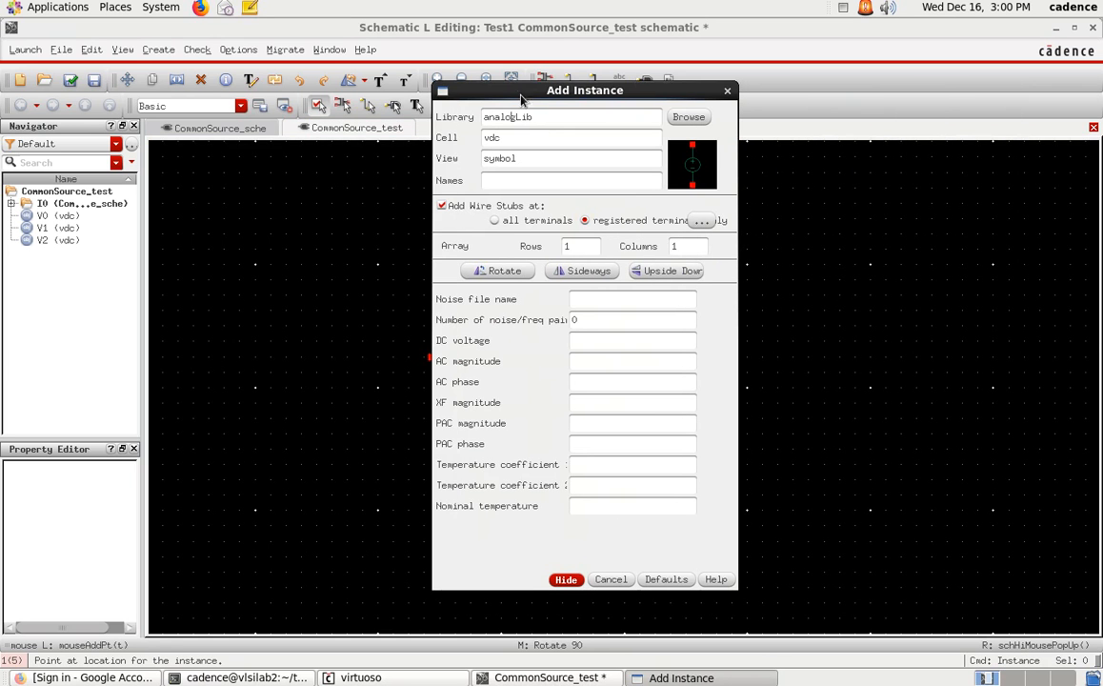
left_click(685, 120)
left_click_drag(476, 122, 621, 106)
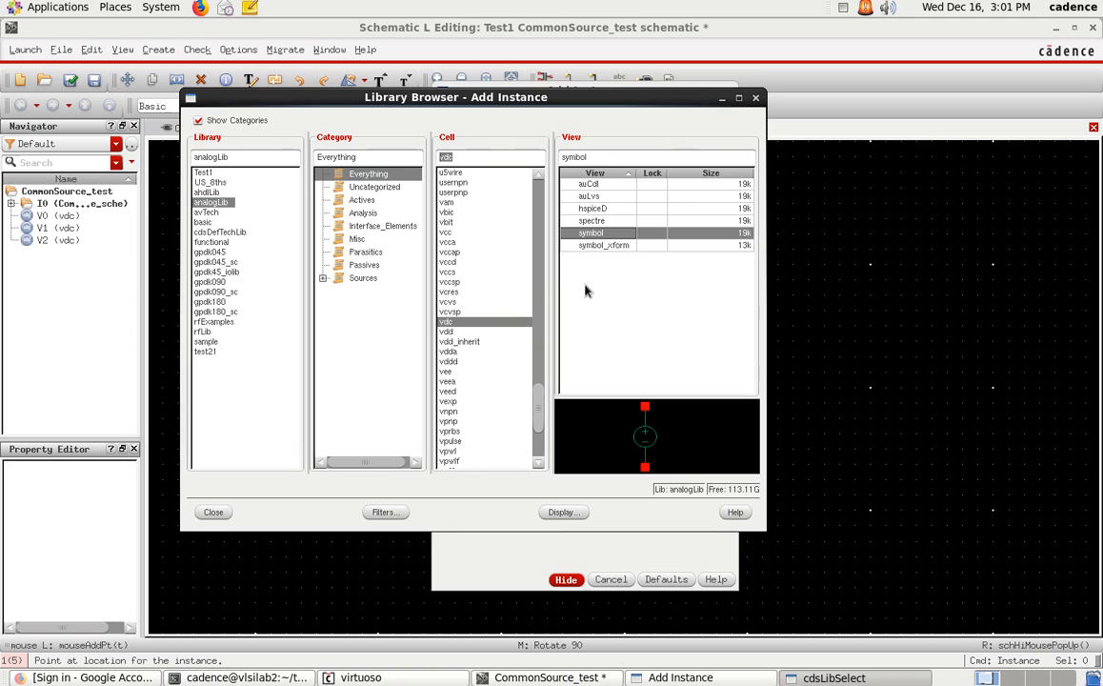
type("vsin")
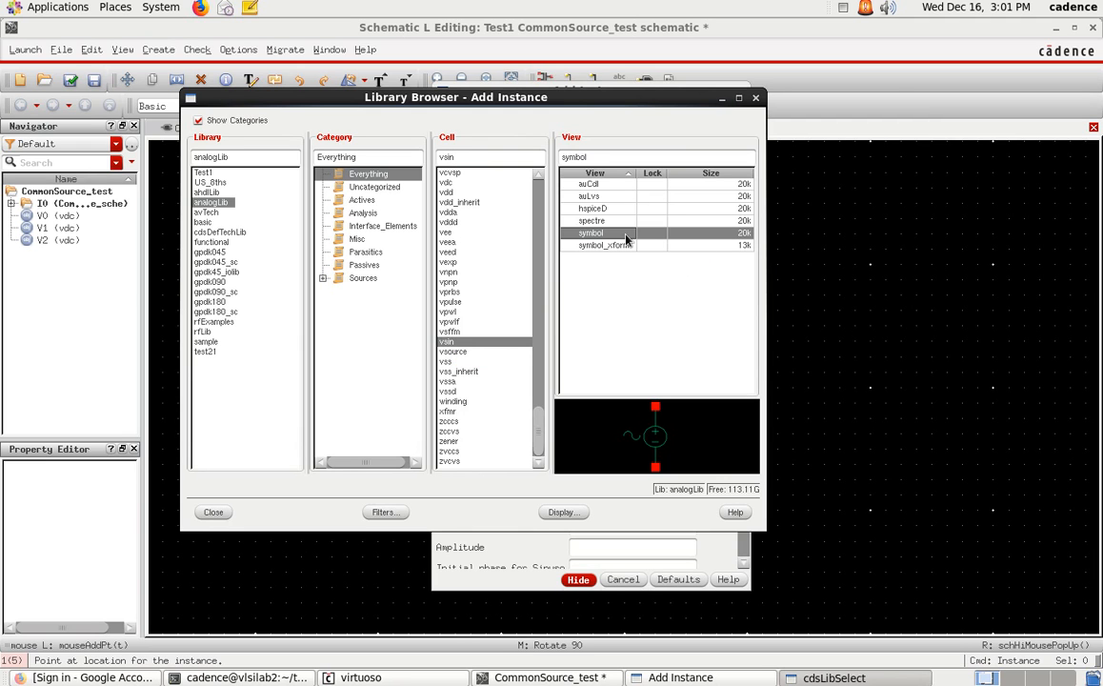
left_click(214, 514)
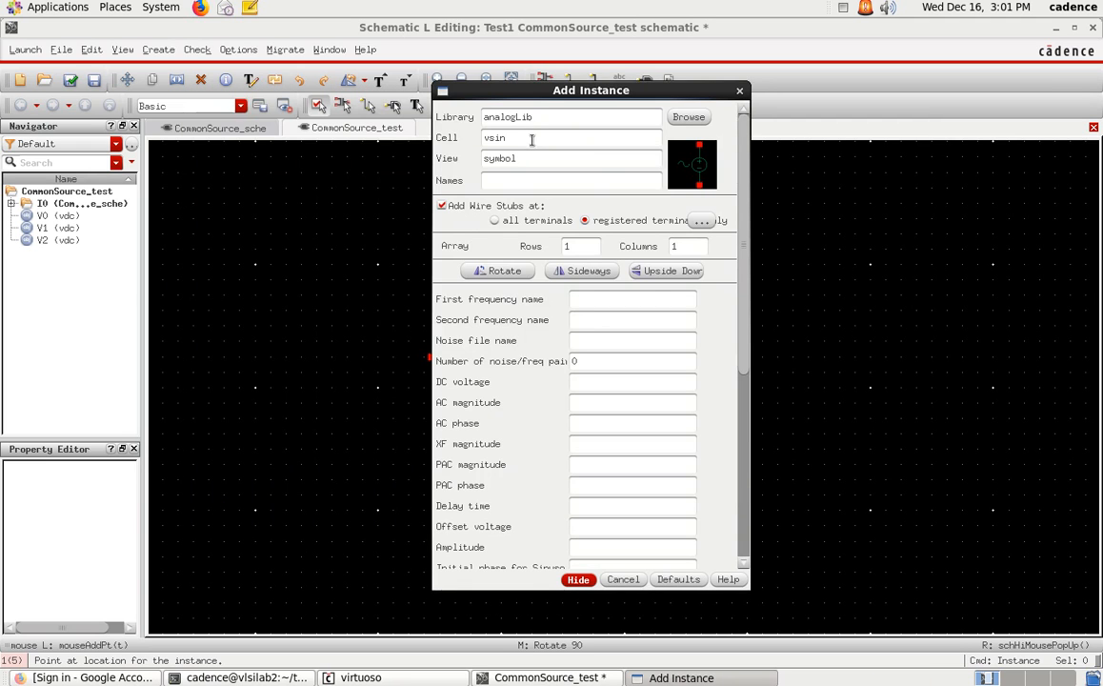
Step: Set the vsin source's AC magnitude to 1 V, amplitude to 5m V and frequency to 1K Hz
left_click_drag(556, 96, 450, 76)
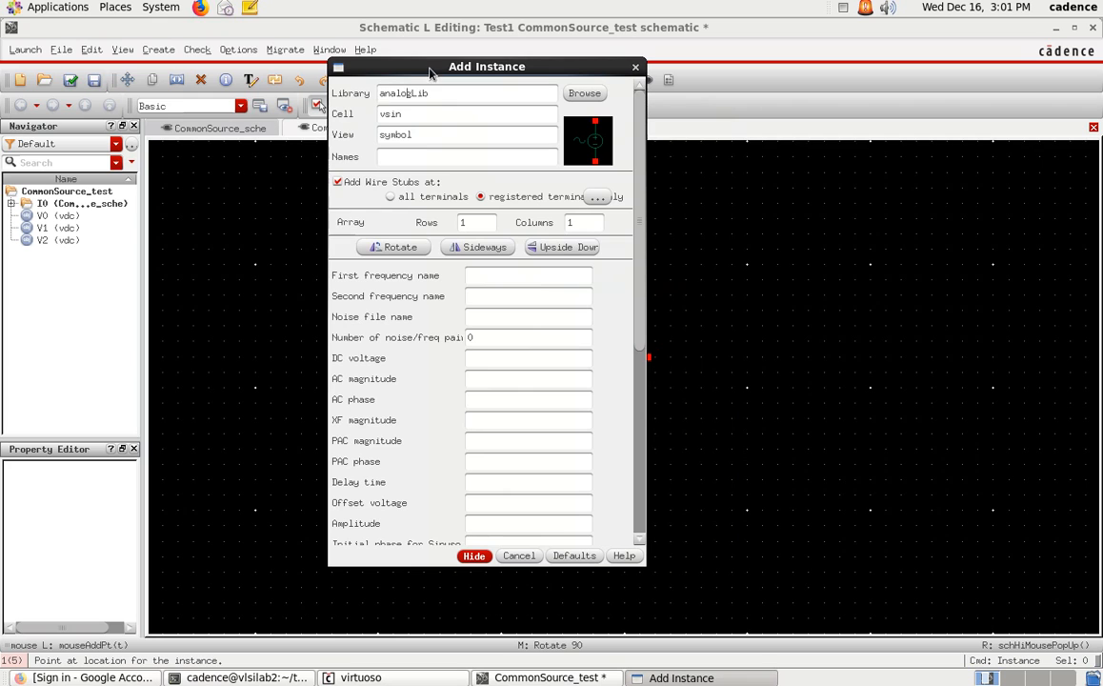
left_click(491, 381)
left_click(489, 379)
type("1 V")
scroll(485, 422, "down", 1)
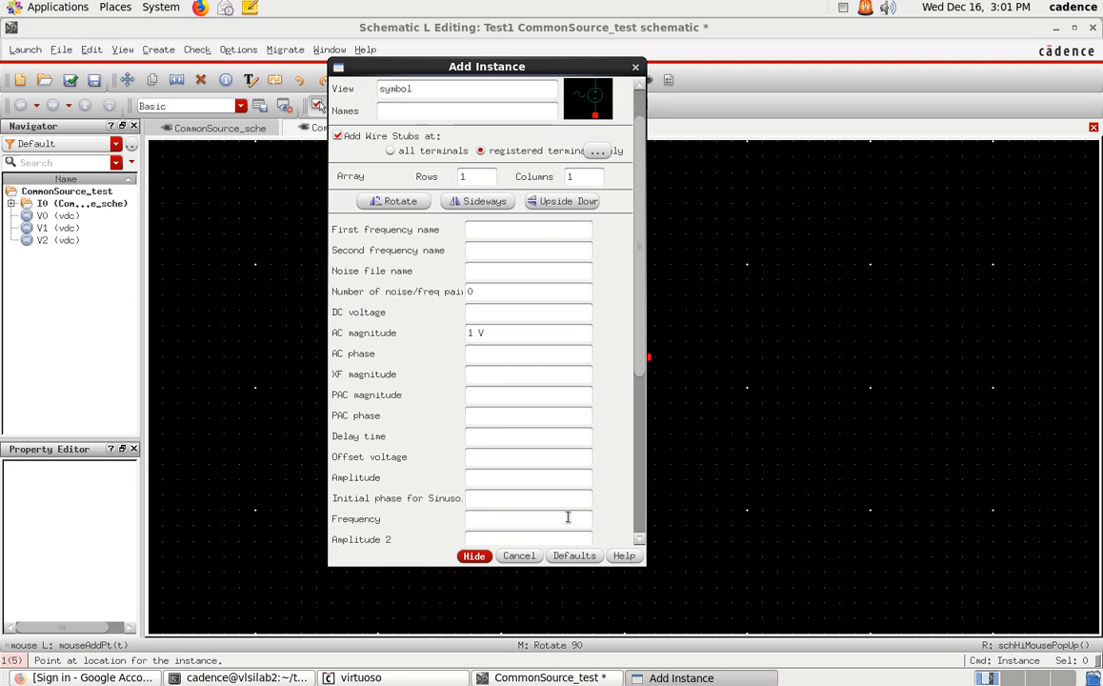
type("5m V")
scroll(422, 477, "down", 3)
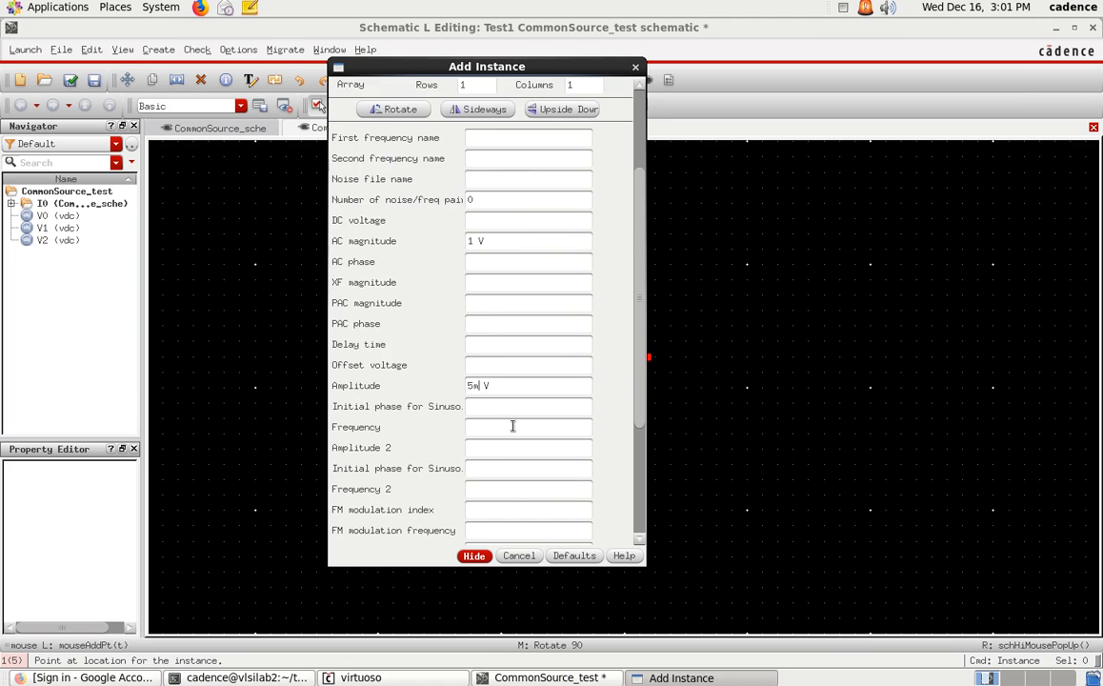
type("1K")
type("Hz")
scroll(537, 496, "down", 3)
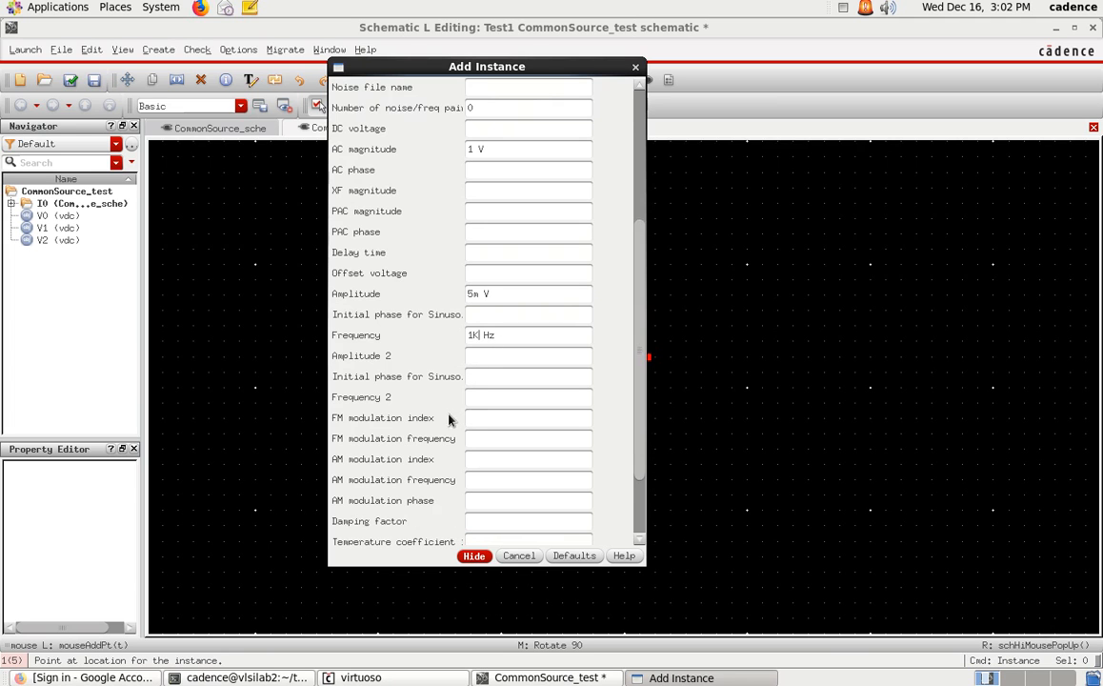
scroll(464, 515, "up", 5)
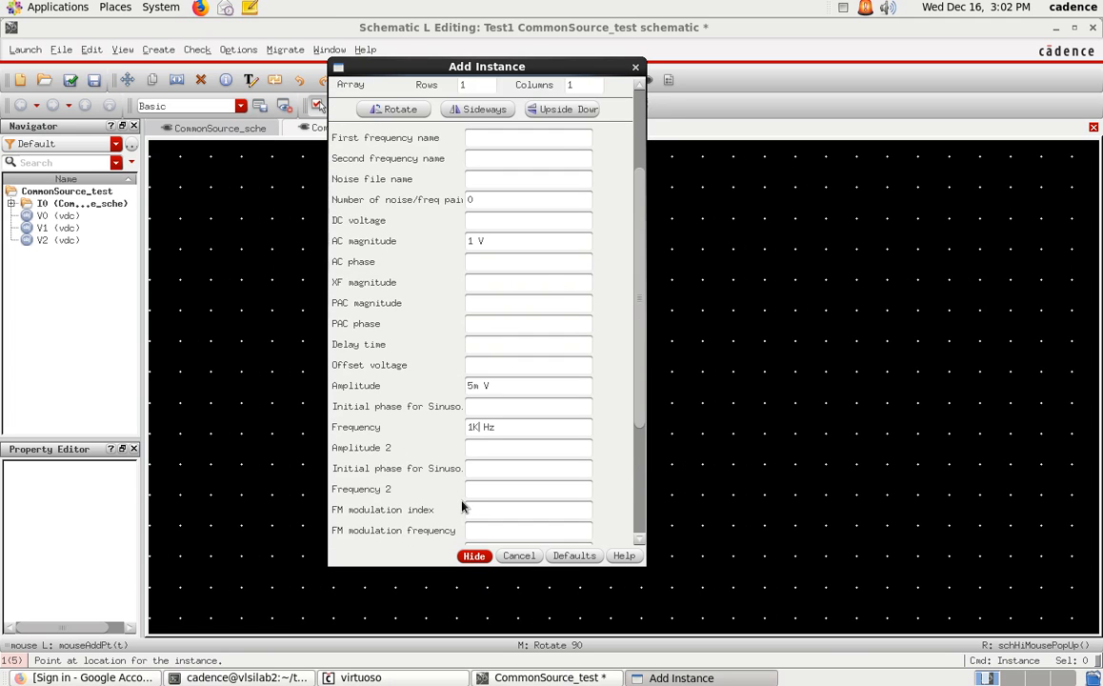
Step: Place the vsin source beside the amplifier symbol, with its positive terminal level with the Vin pin
left_click(479, 558)
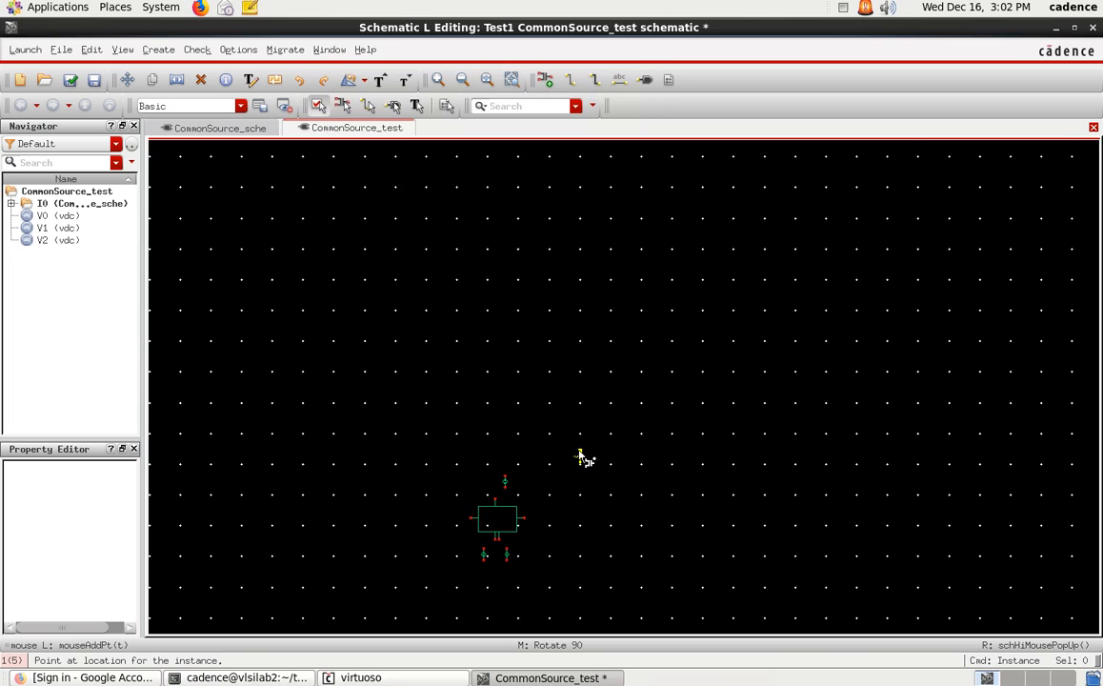
key("f")
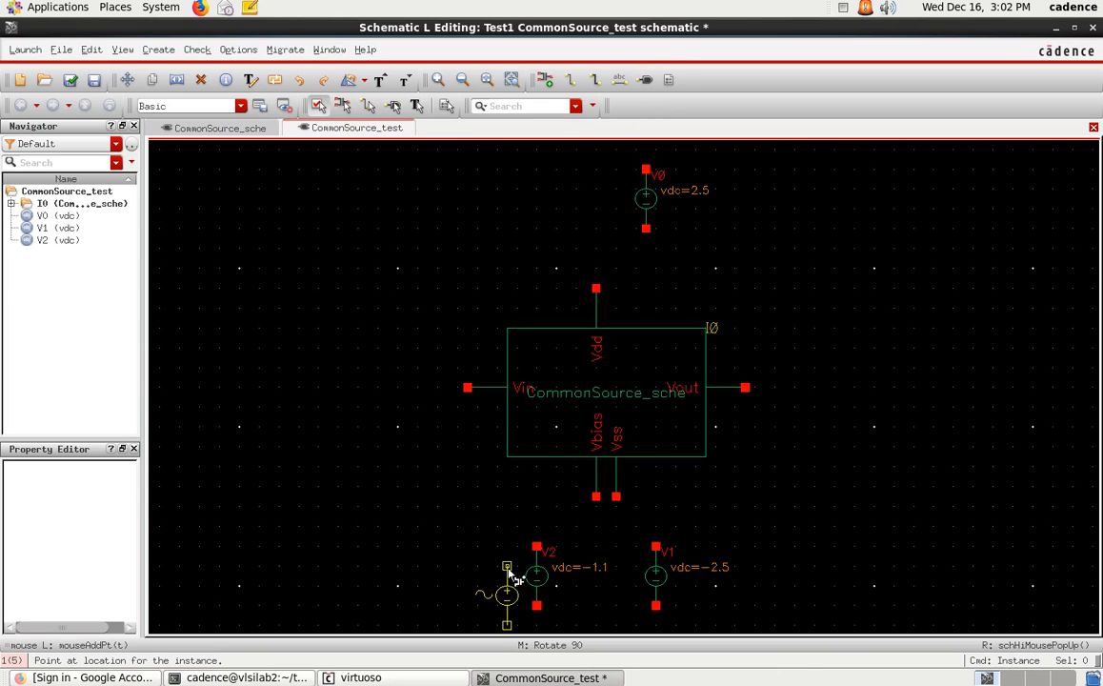
left_click(362, 387)
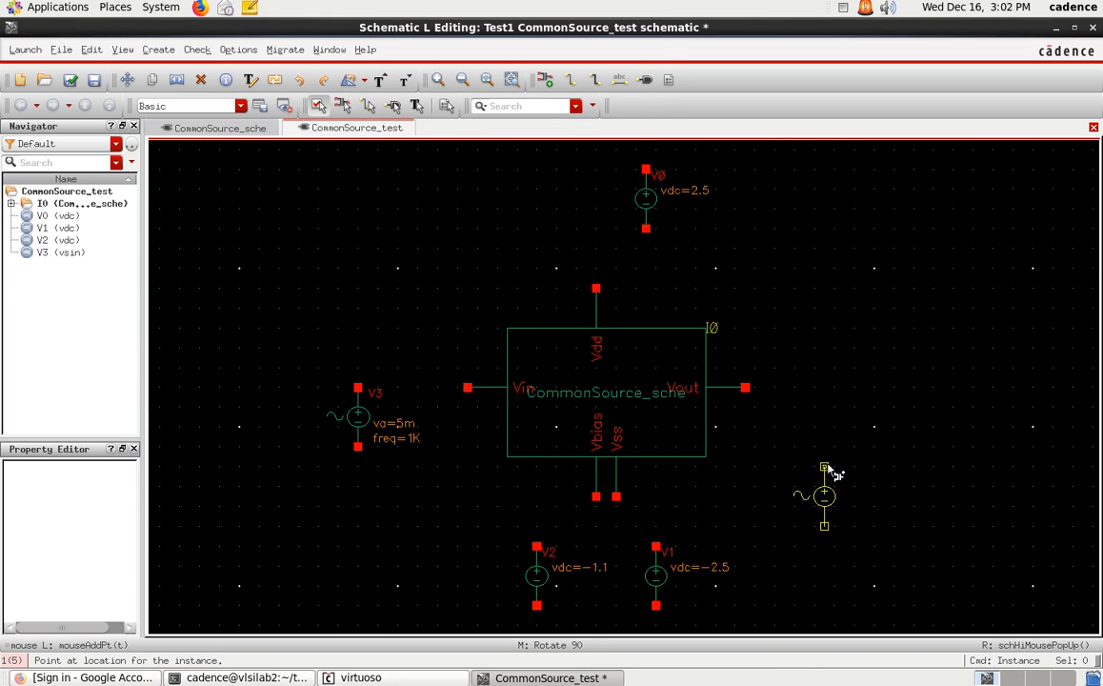
key("Escape")
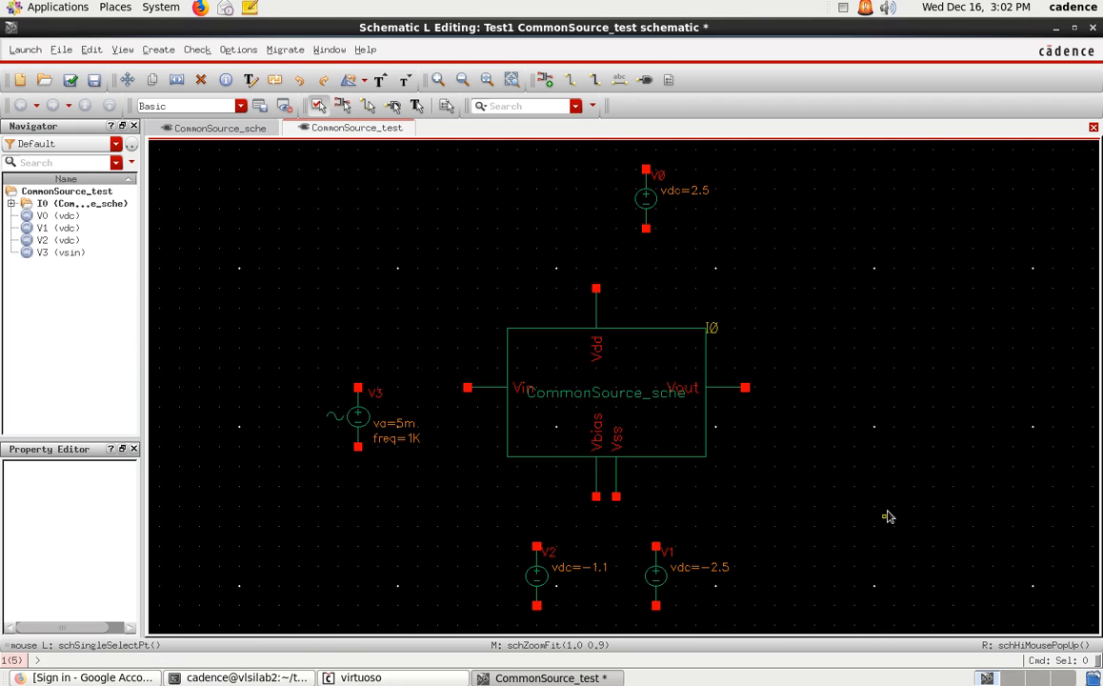
Step: Add an output pin named Vout beside the amplifier symbol, level with its Vout terminal
key("p")
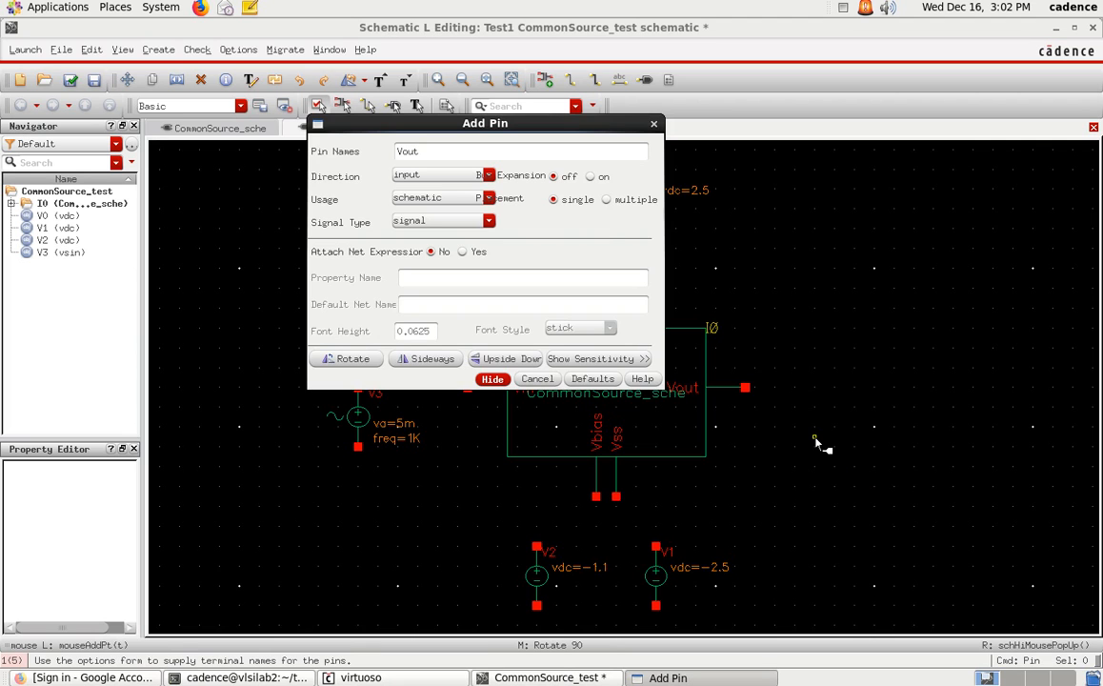
left_click(439, 176)
left_click(431, 206)
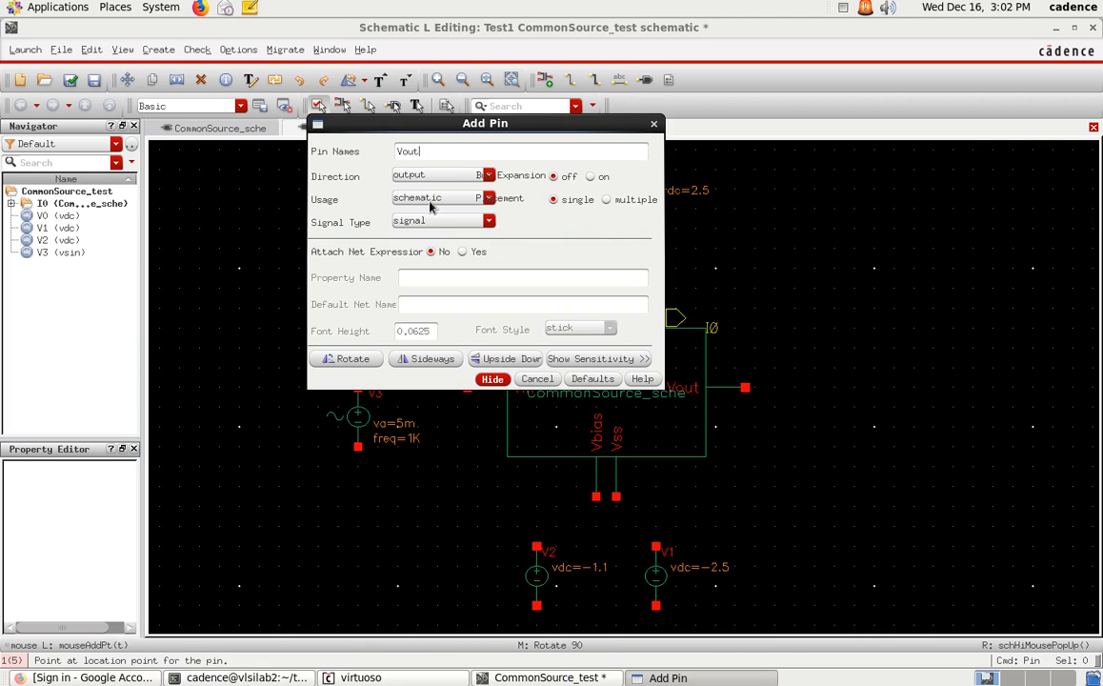
left_click(493, 379)
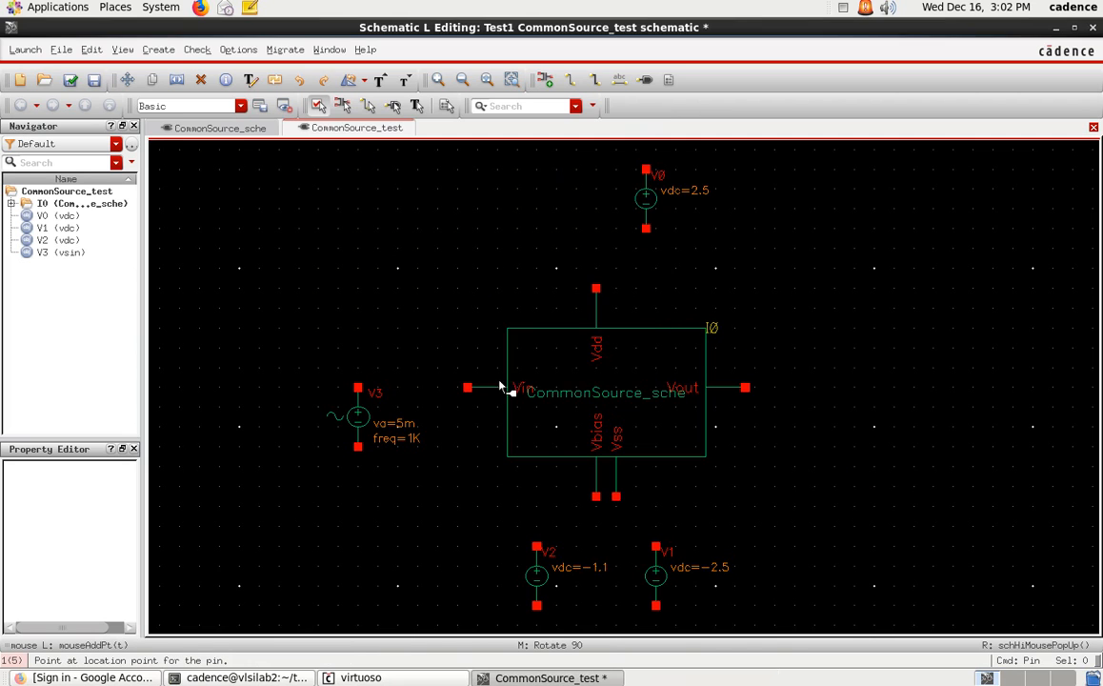
left_click(835, 388)
key("Escape")
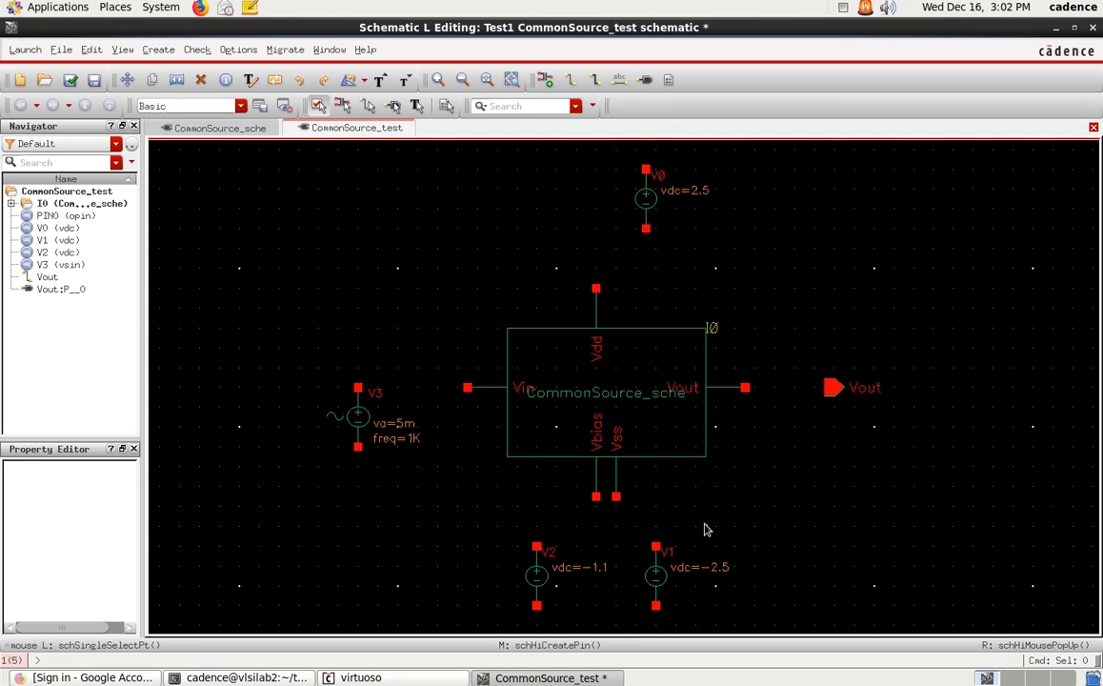
Step: Start adding a new instance and choose the symbol view of the gnd cell from analogLib
scroll(706, 530, "down", 2, "ctrl")
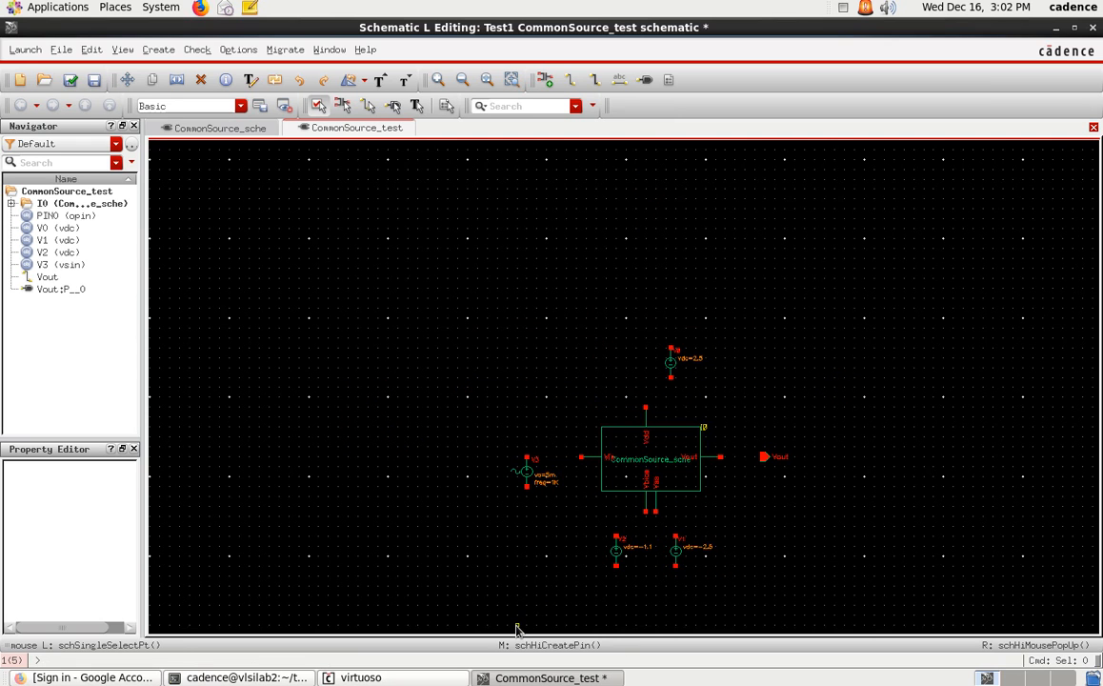
scroll(516, 625, "up", 2, "ctrl")
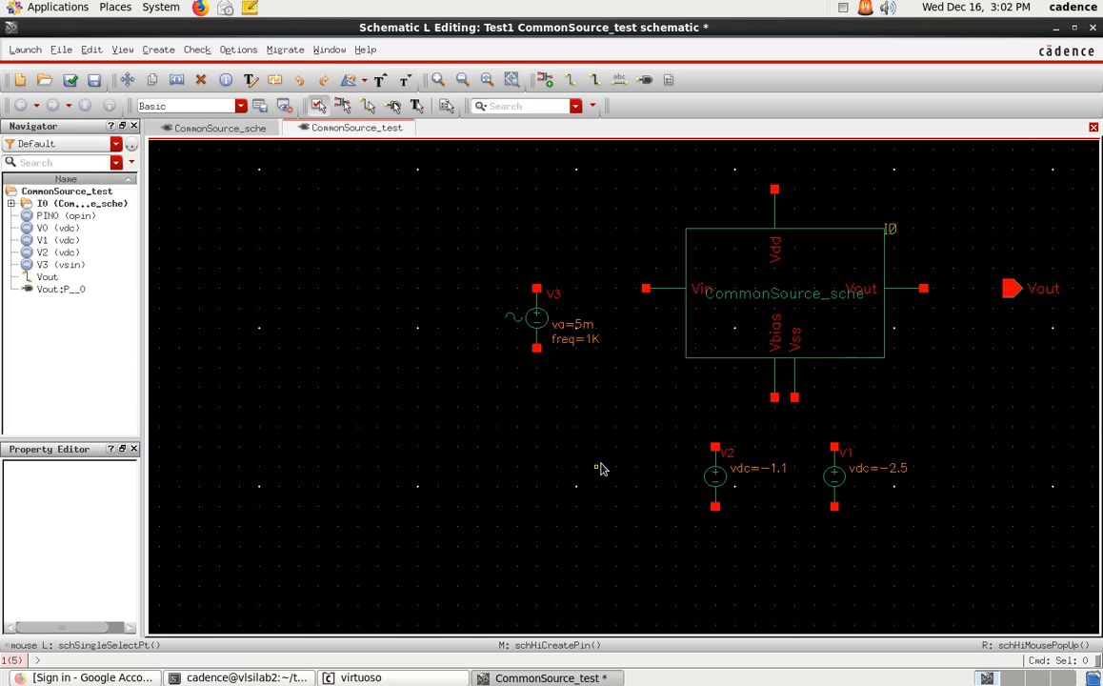
key("f")
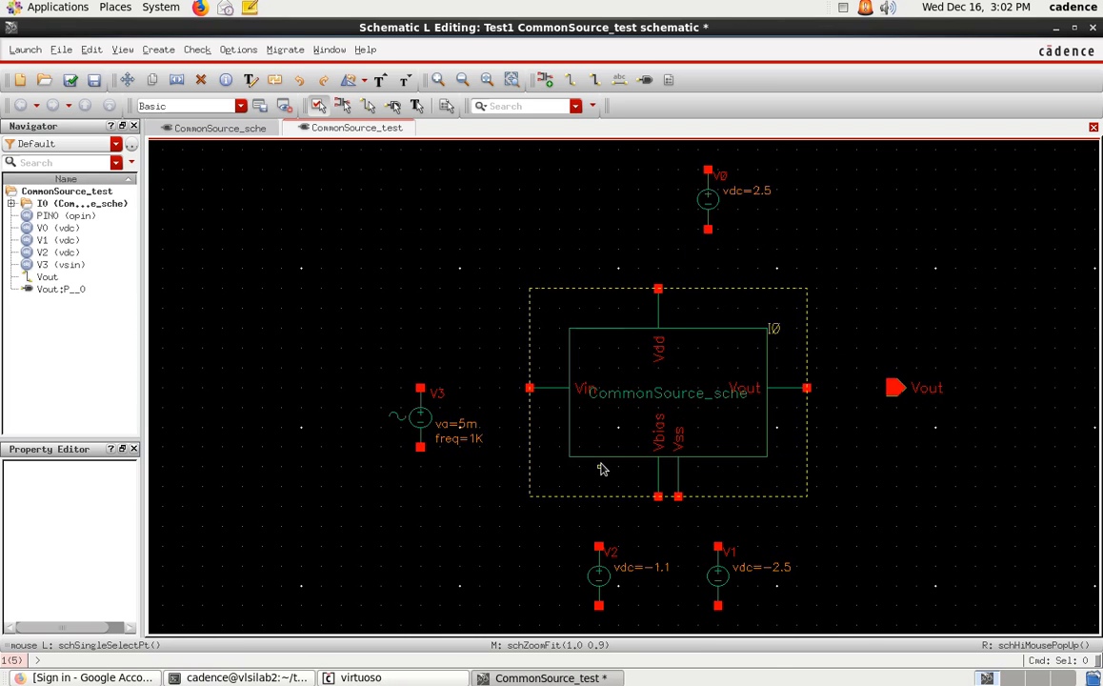
key("i")
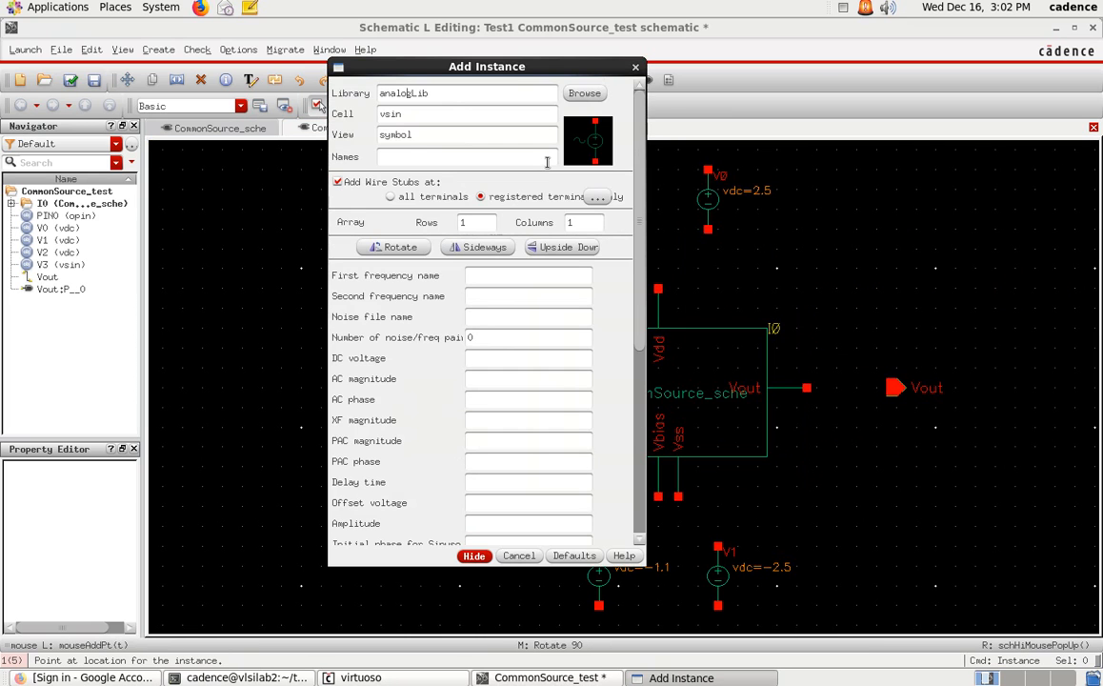
left_click(583, 95)
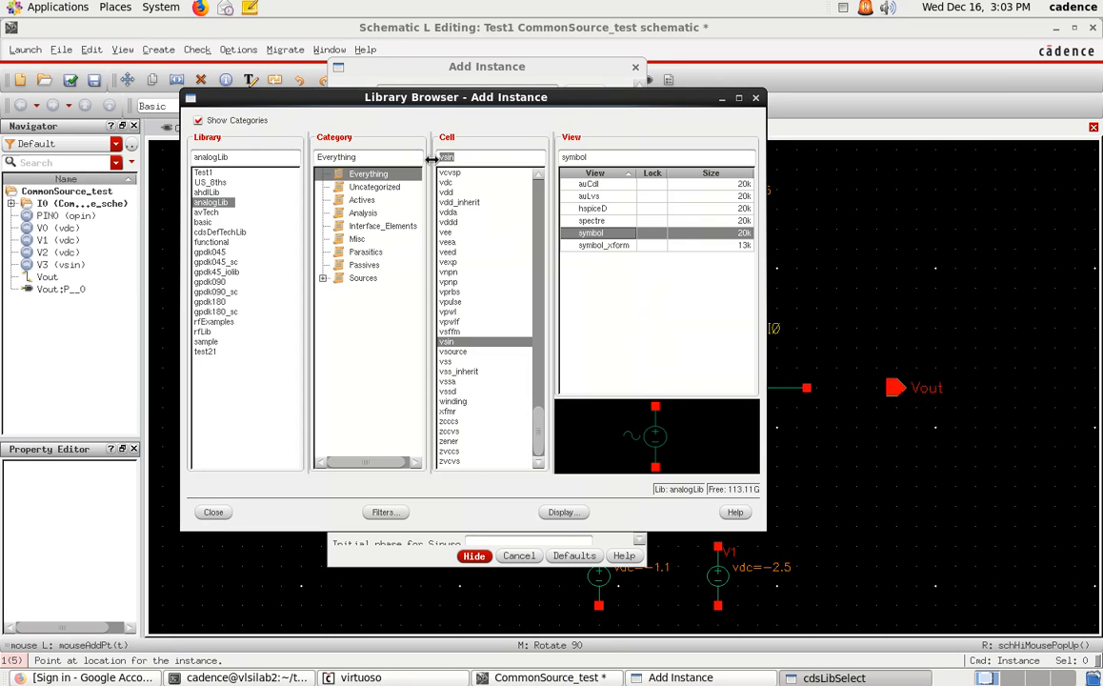
type("gn")
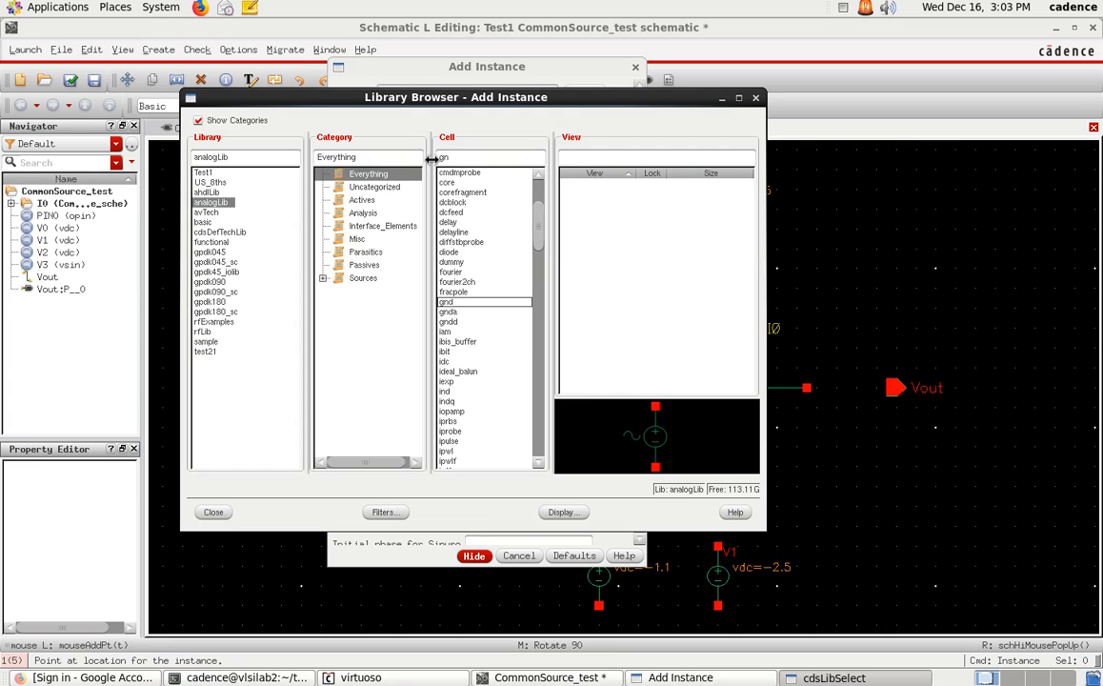
type("d")
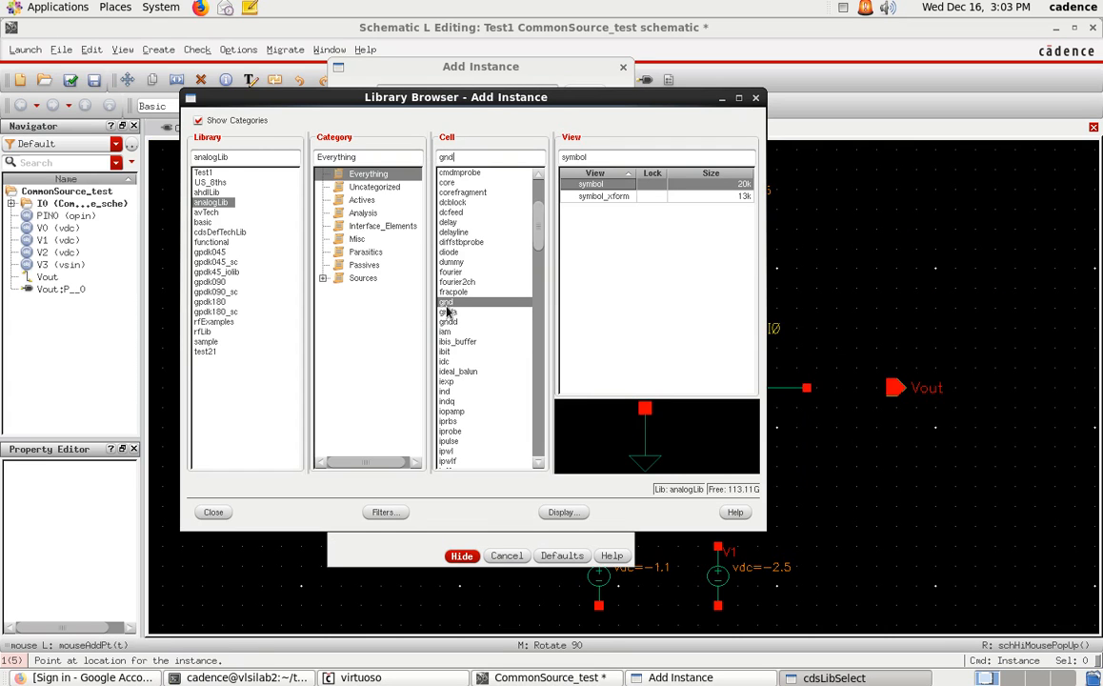
left_click(212, 513)
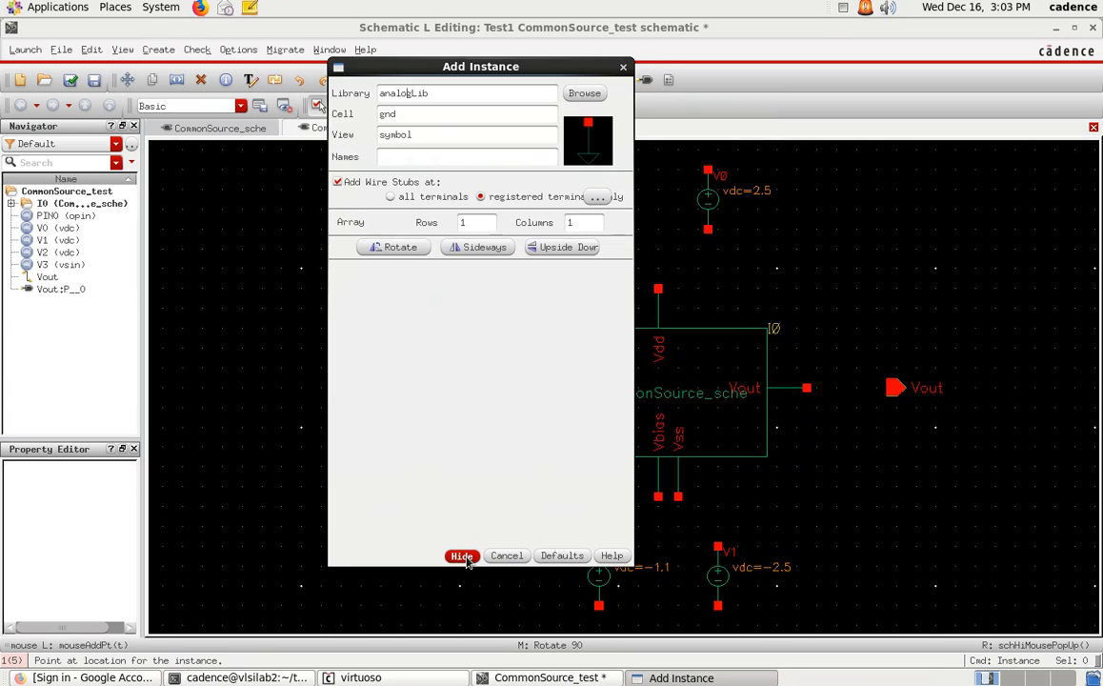
left_click(463, 556)
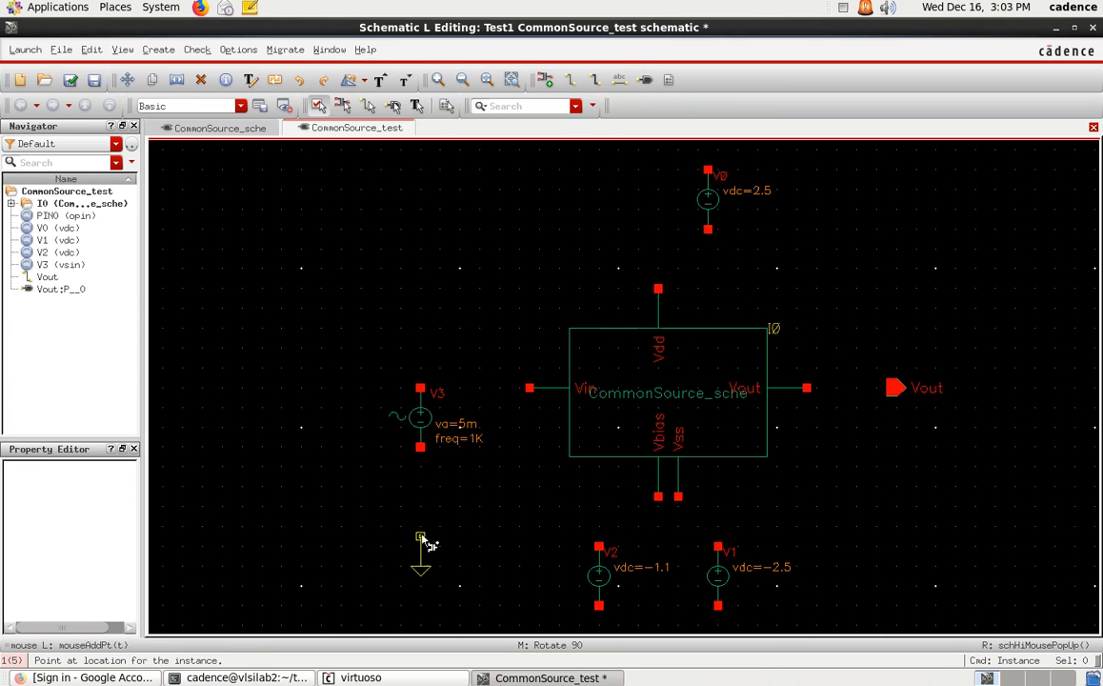
Step: Place a gnd symbol on the negative terminal of the vsin source and of each of the three vdc sources
left_click(424, 459)
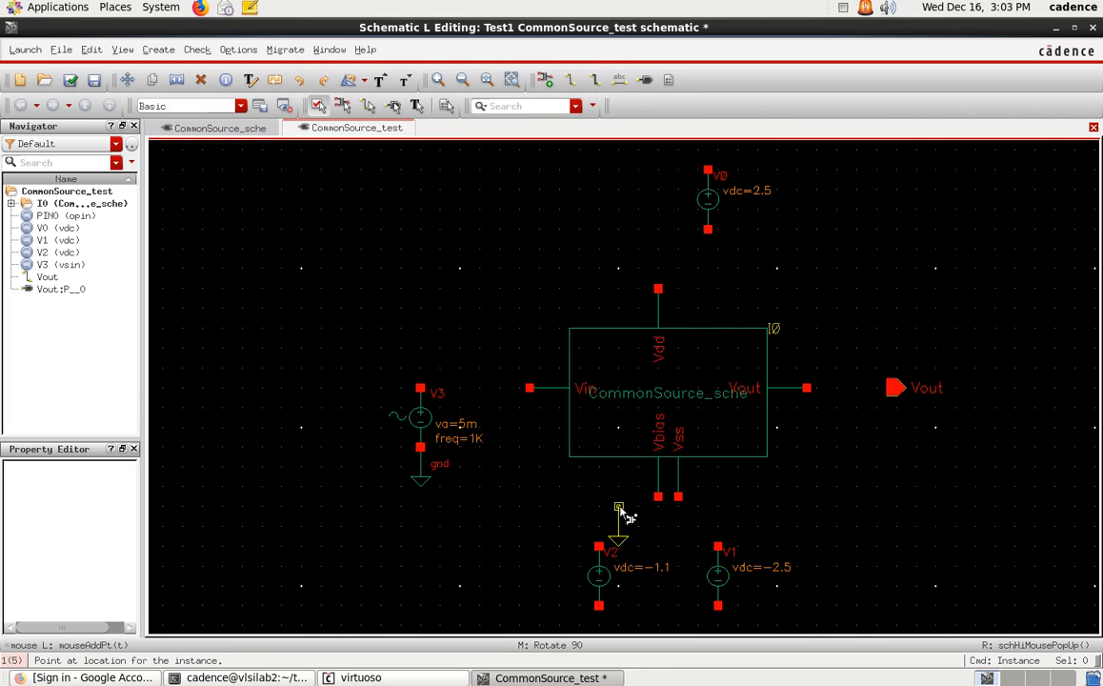
left_click(709, 233)
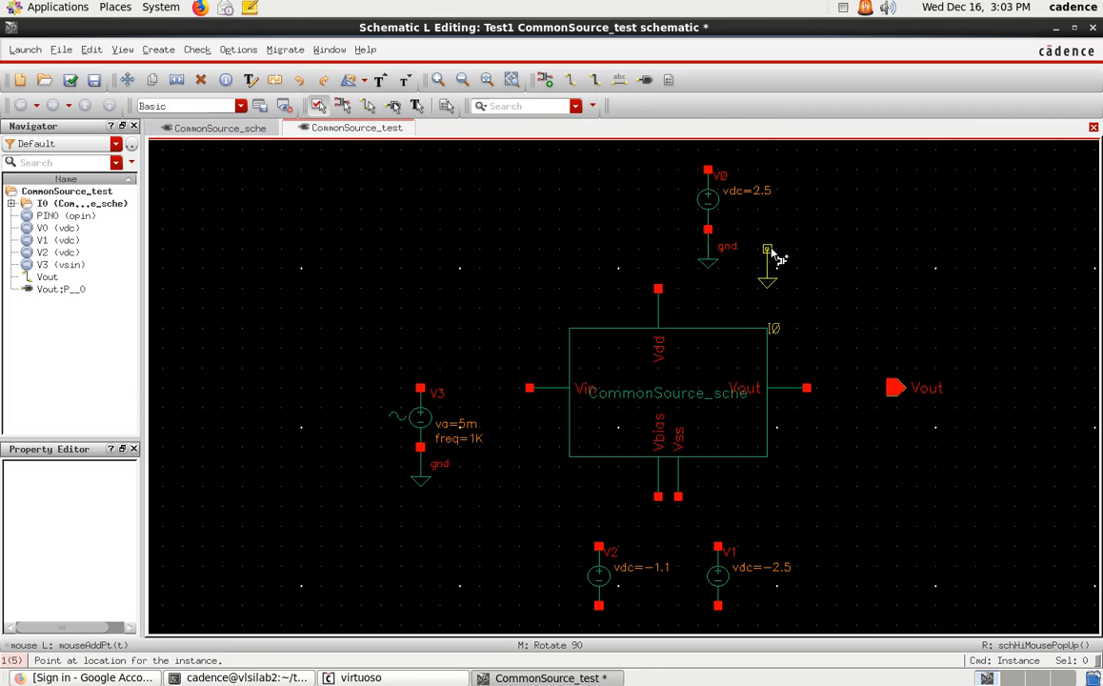
left_click(599, 607)
left_click(720, 607)
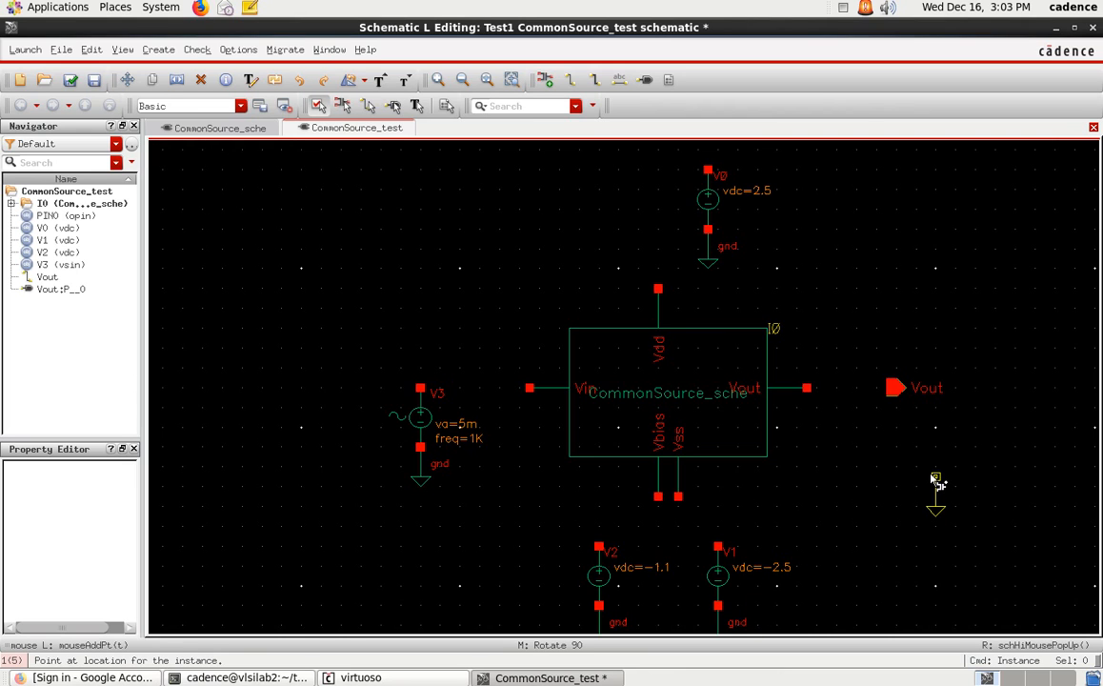
key("Escape")
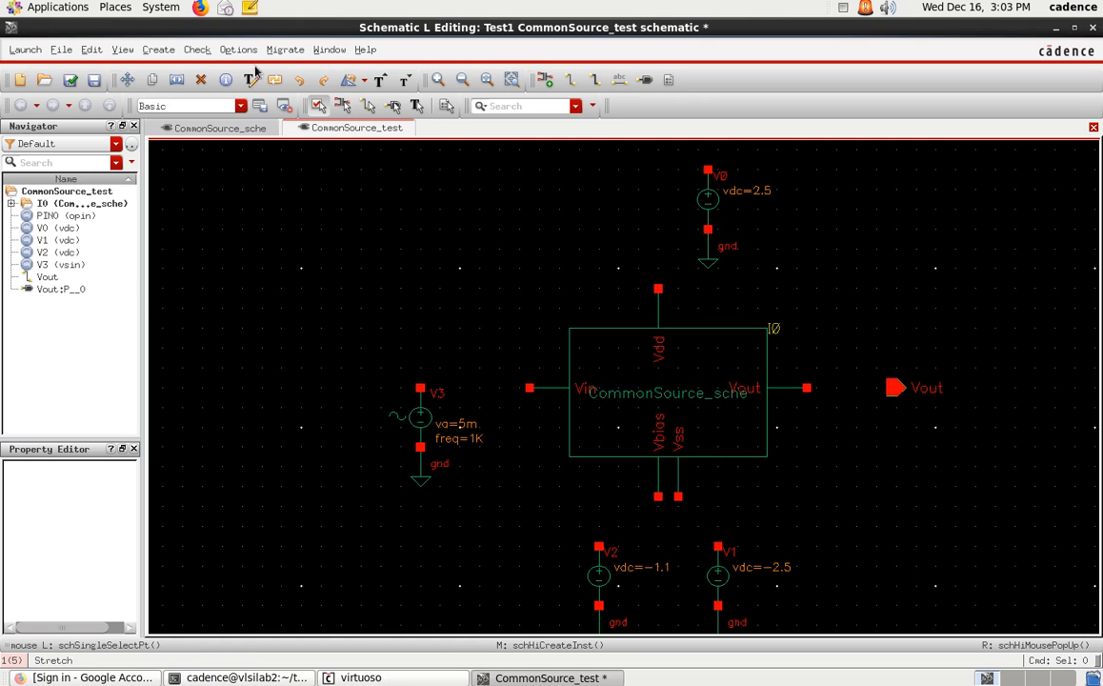
Step: Wire the positive terminal of the vsin source to the amplifier's Vin pin
left_click(155, 50)
left_click(160, 94)
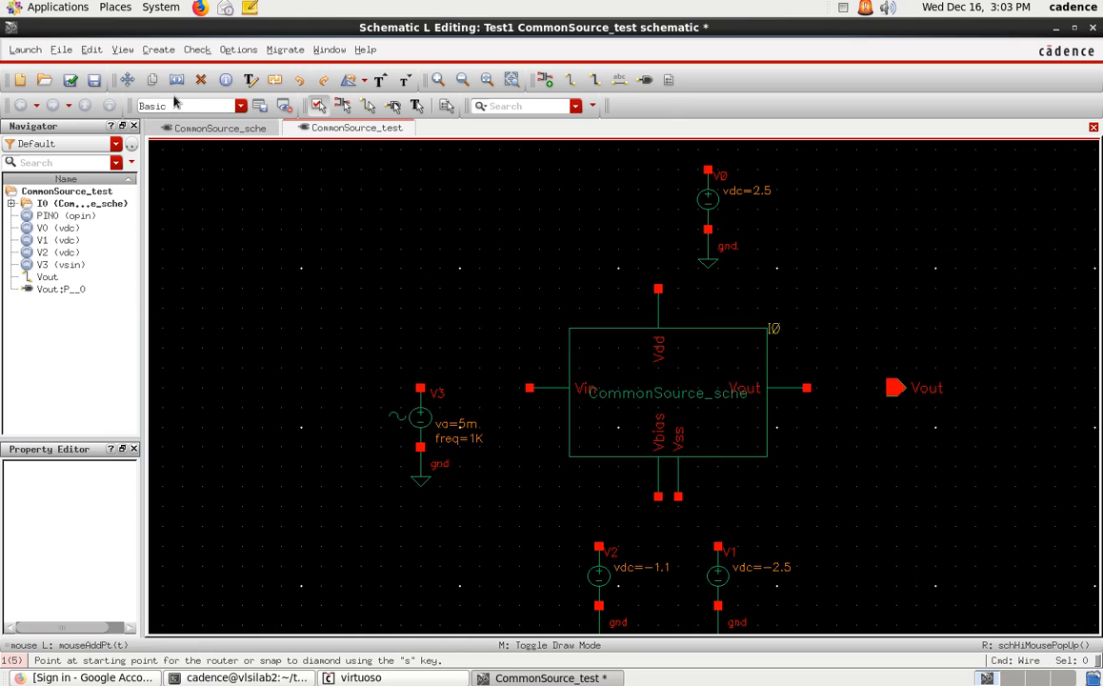
left_click(420, 388)
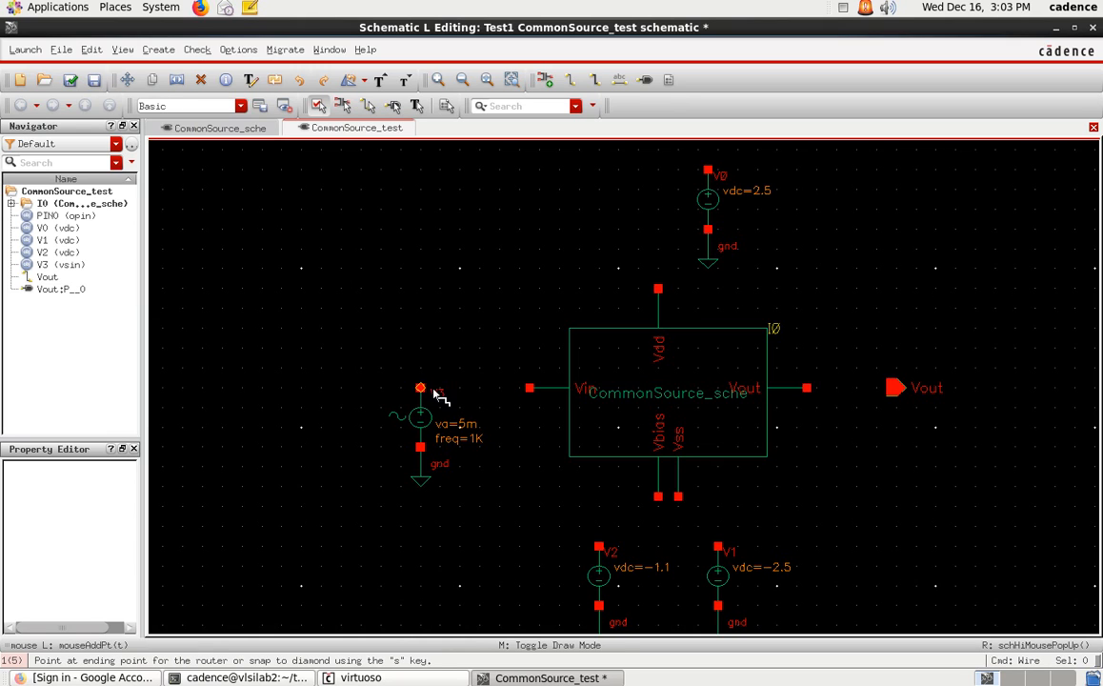
left_click(528, 390)
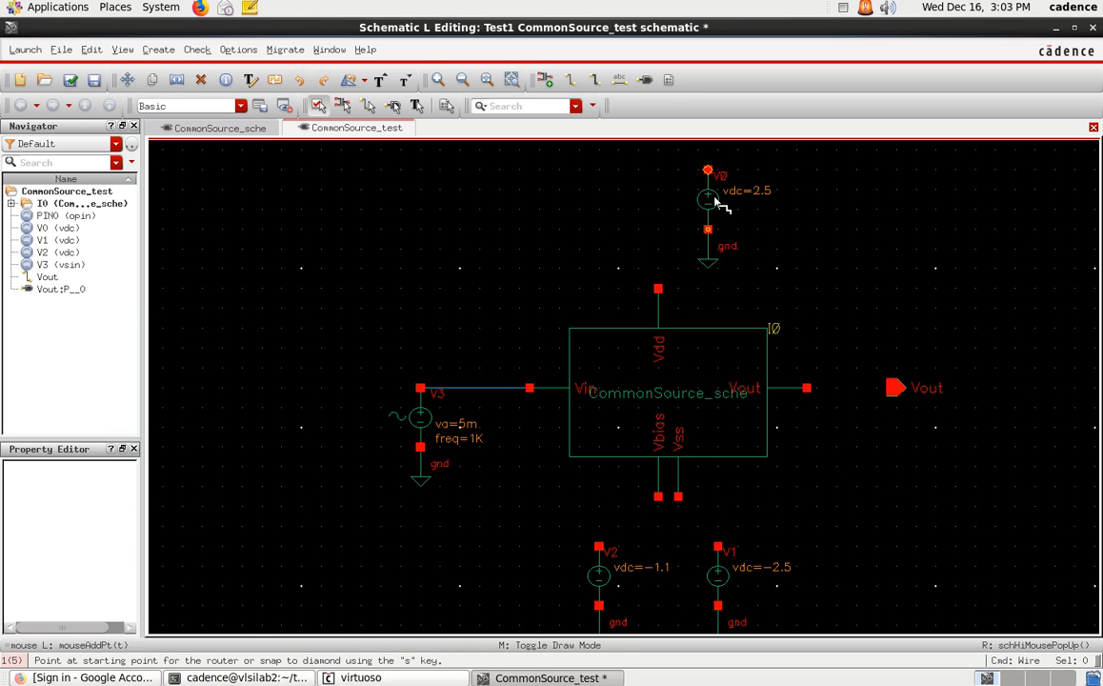
Step: Wire the 2.5 V source to the amplifier's Vdd pin and the amplifier's Vout terminal to the Vout output pin
left_click(708, 172)
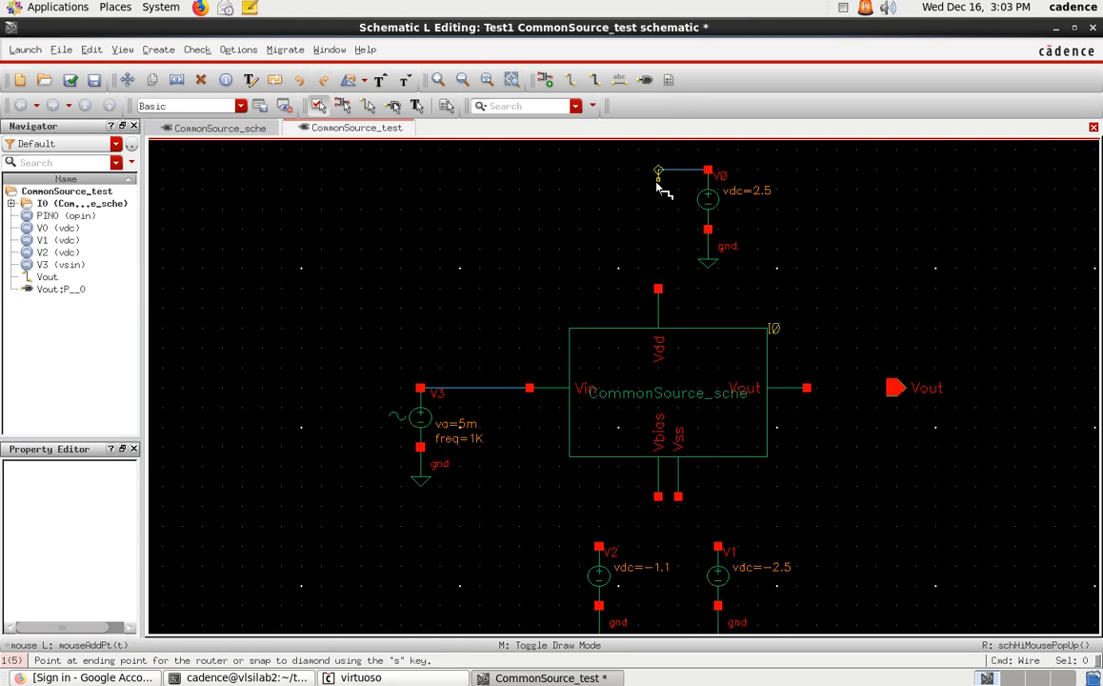
left_click(659, 288)
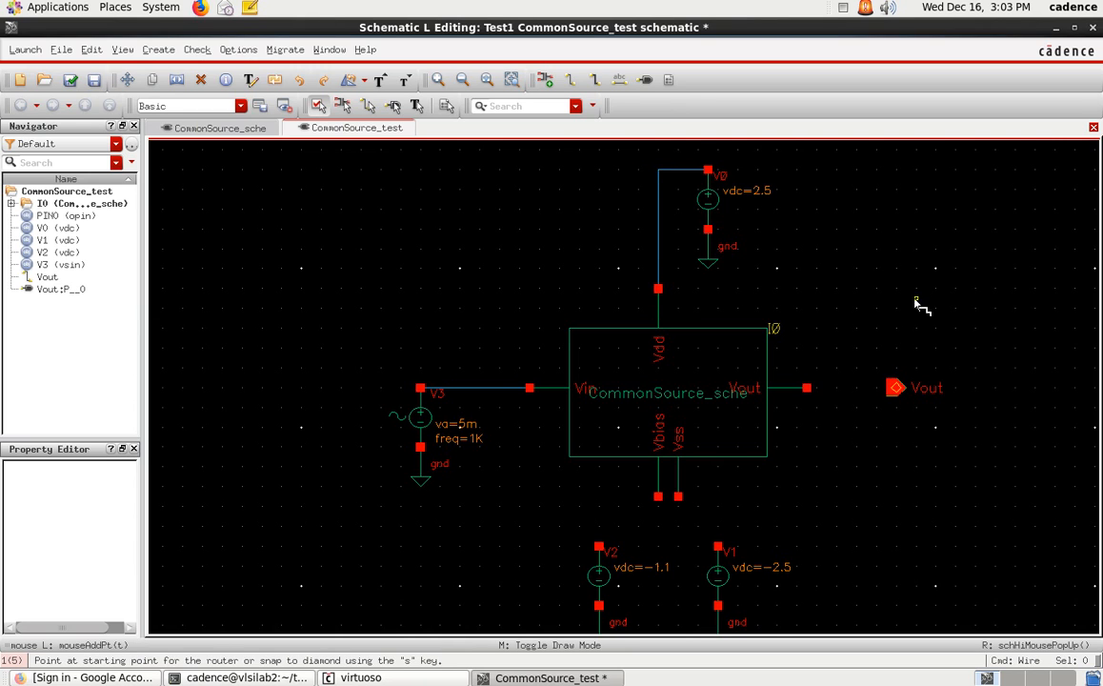
left_click(809, 388)
left_click(894, 388)
Step: Wire the amplifier's Vbias pin to the -1.1 V source and its Vss pin to the -2.5 V source
left_click(658, 498)
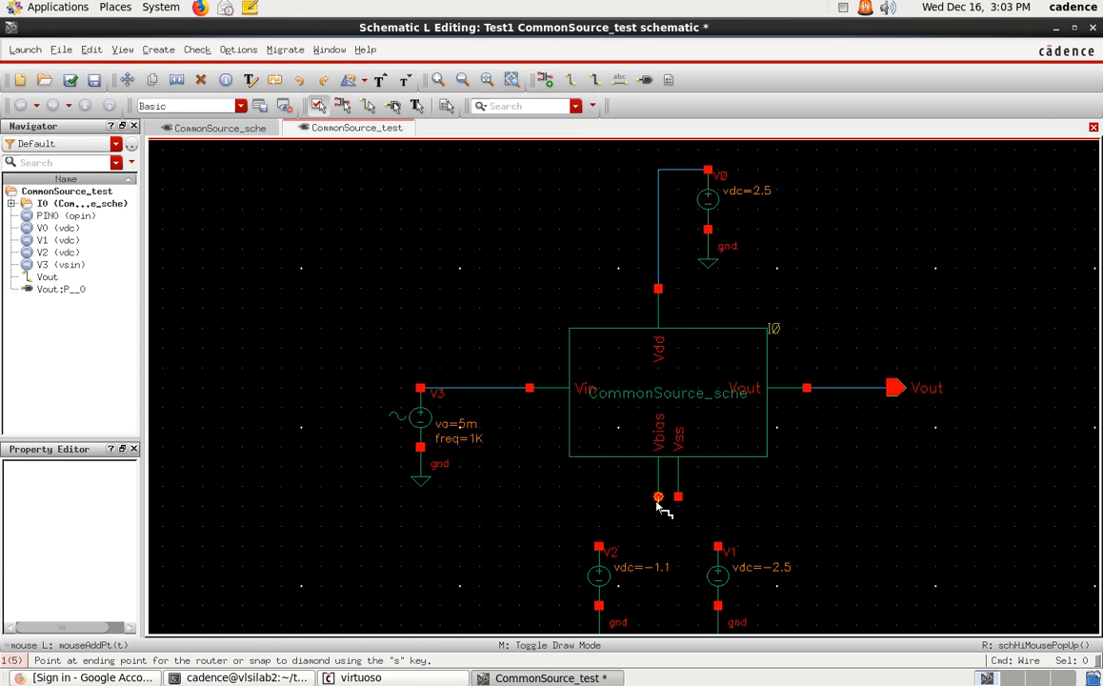
left_click(599, 547)
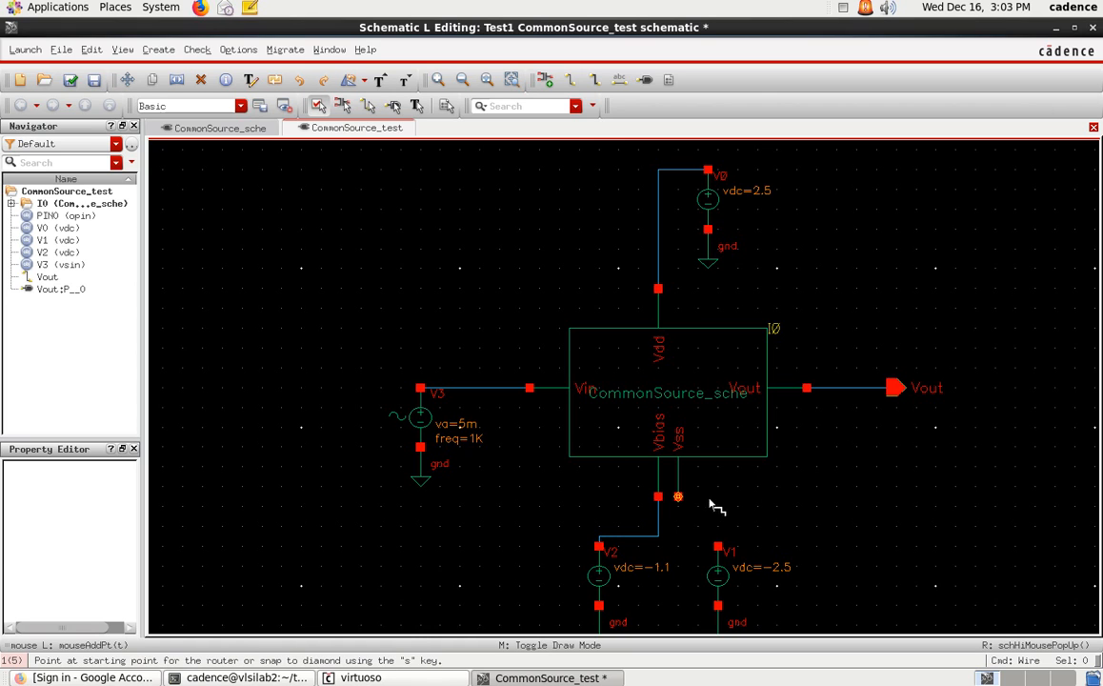
left_click(678, 497)
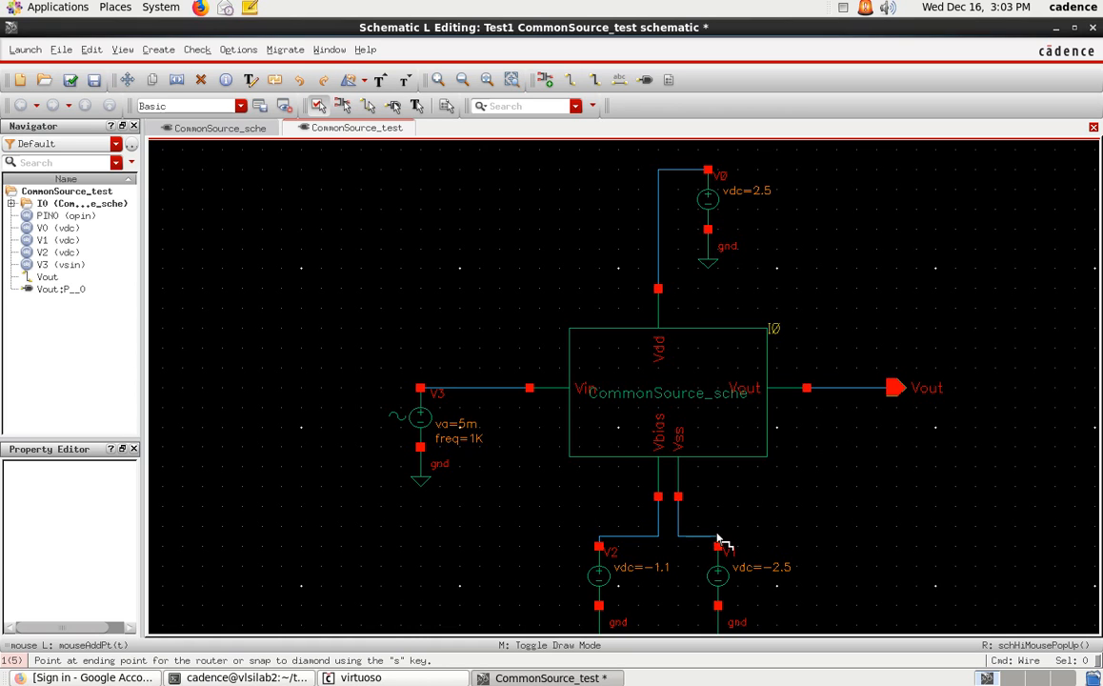
left_click(718, 540)
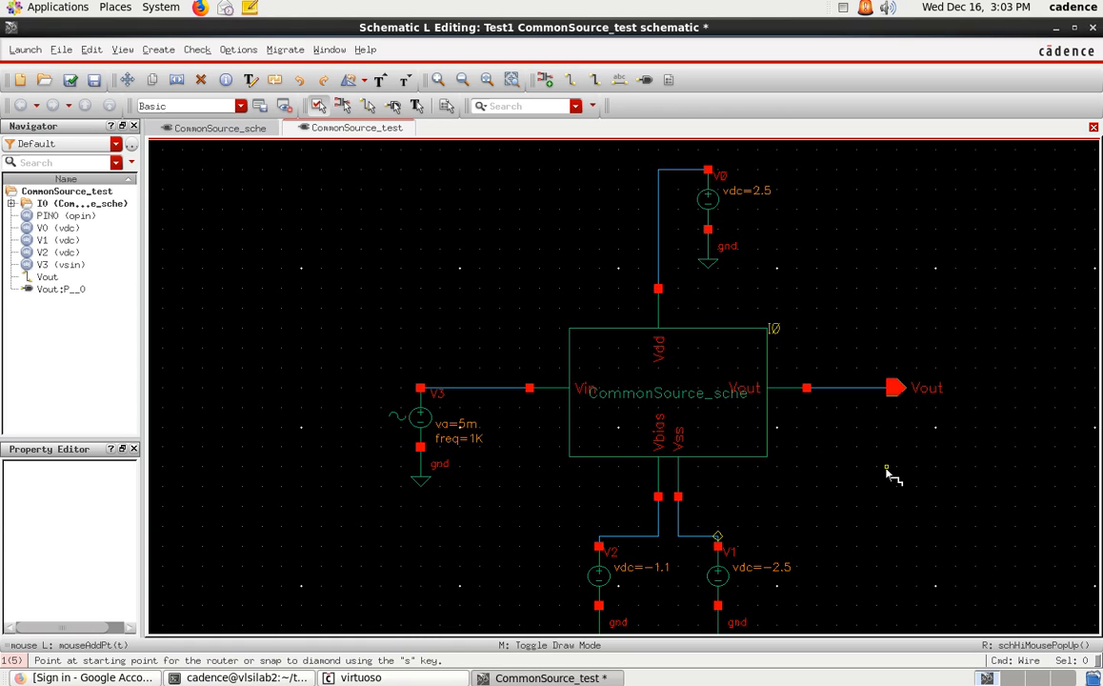
Step: Finish wiring, then check and save the CommonSource_test schematic
key("Escape")
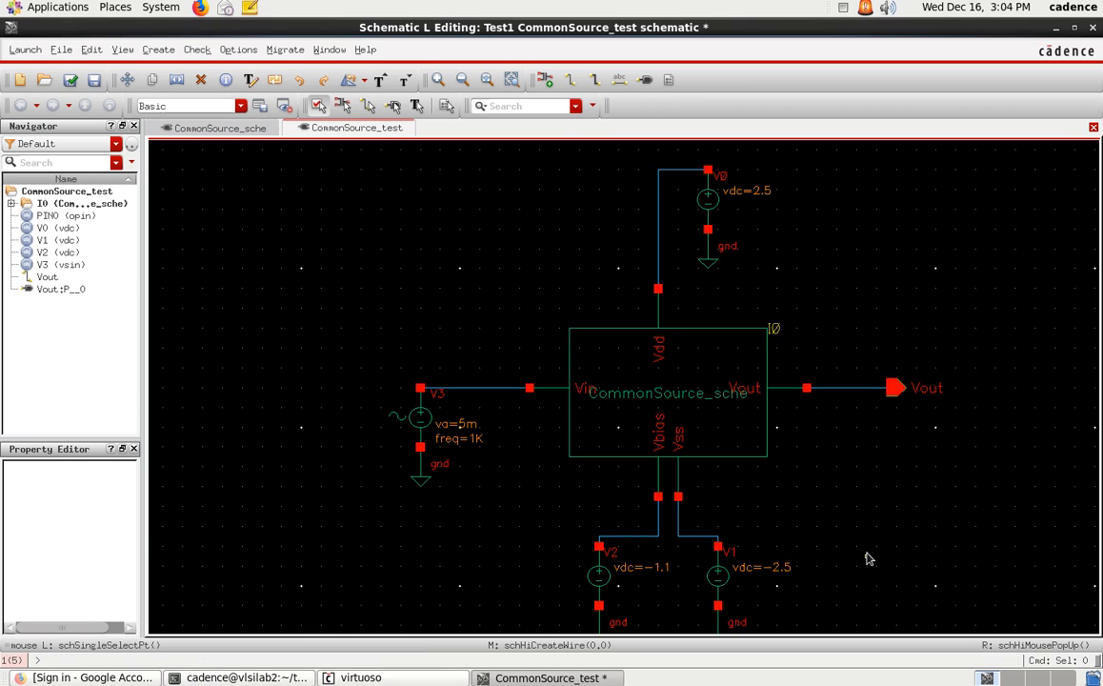
key("f")
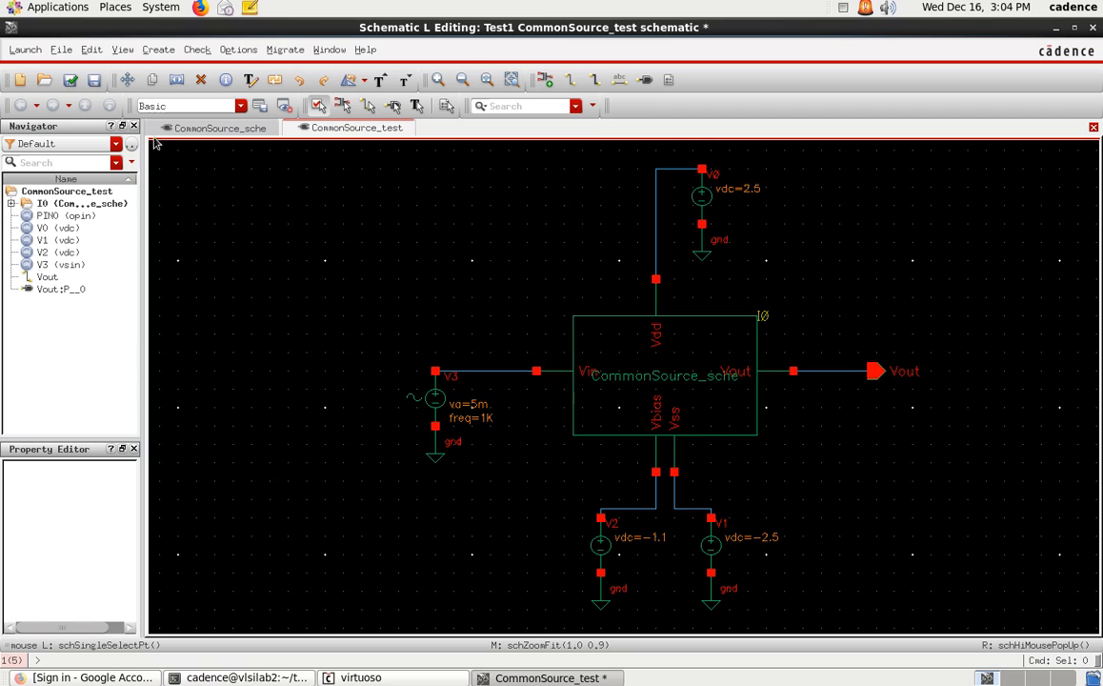
left_click(71, 81)
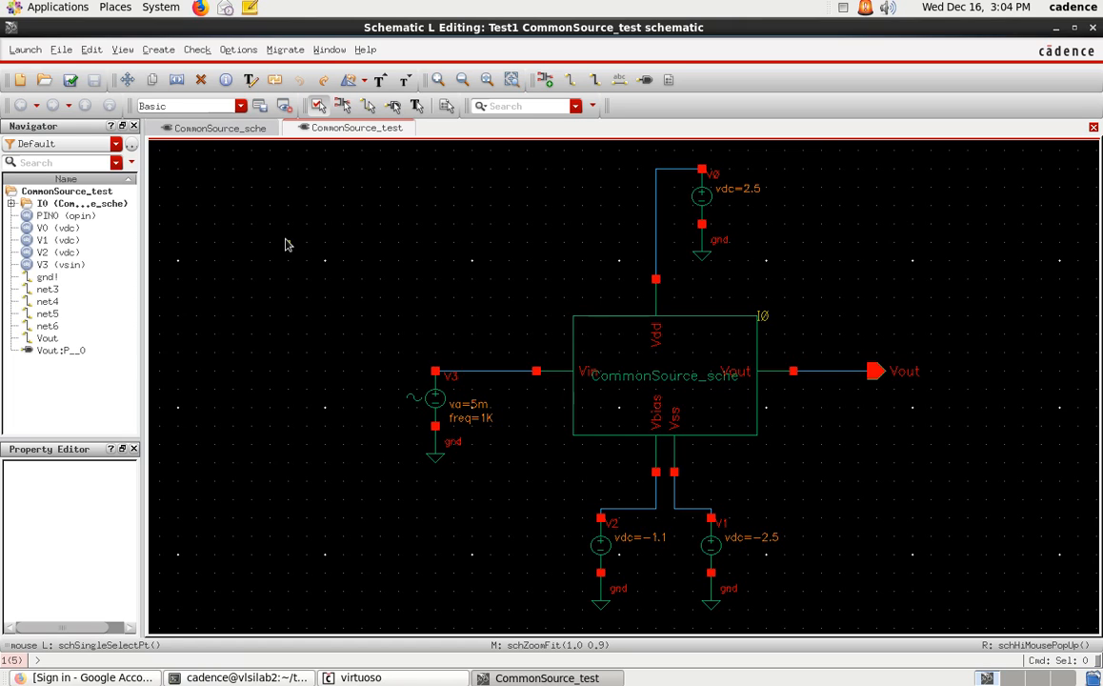
Step: Launch ADE L for the CommonSource_test schematic and place its window over the middle of the schematic
left_click(27, 52)
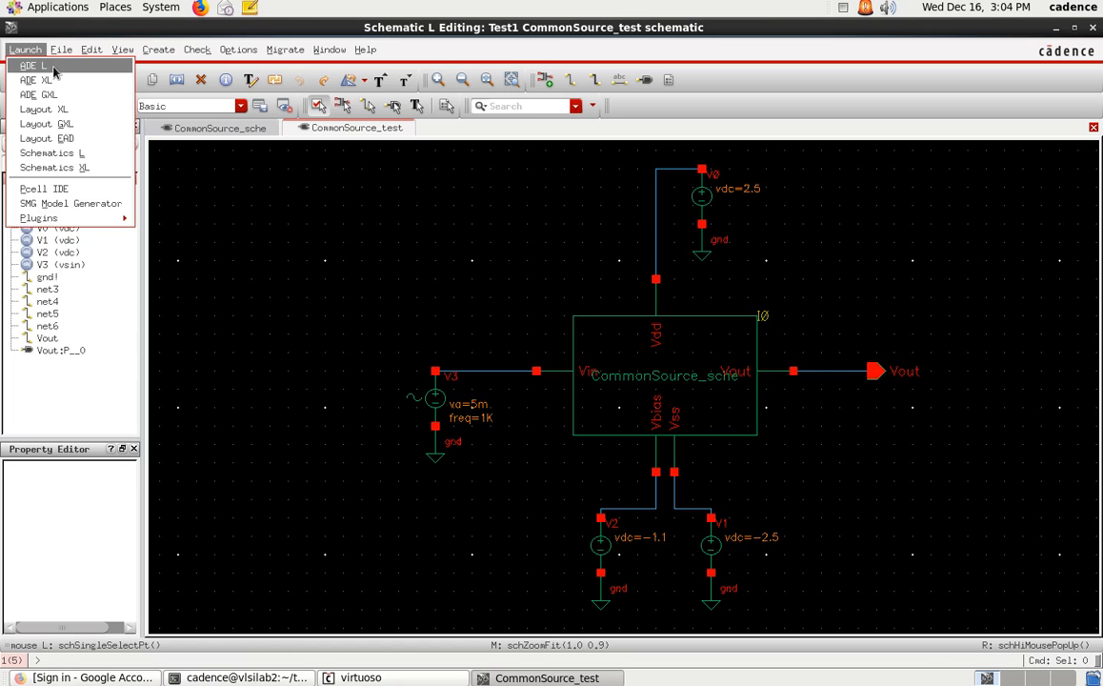
left_click(54, 68)
left_click(464, 357)
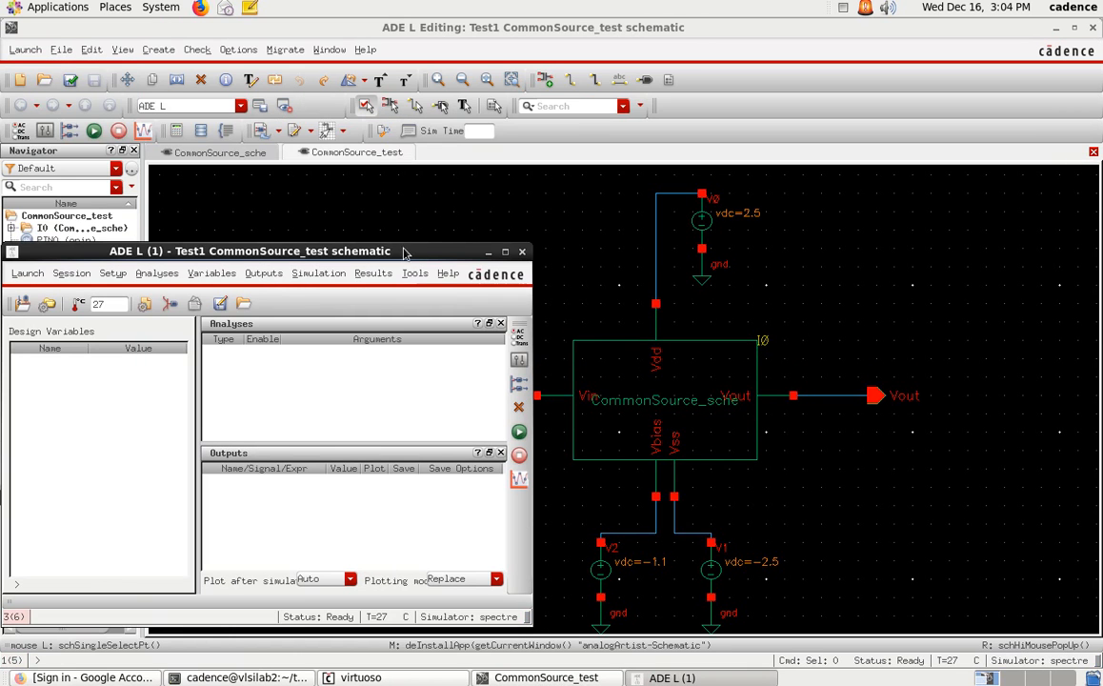
left_click_drag(402, 250, 711, 192)
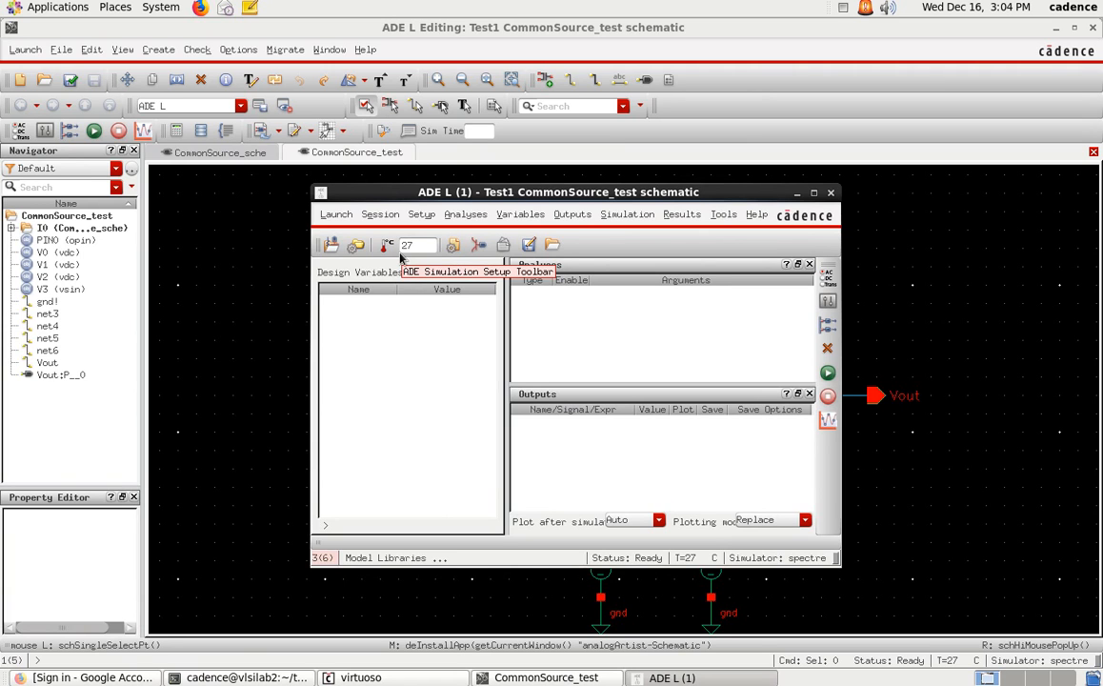
Step: Add a transient analysis with a stop time of 5m and moderate accuracy defaults
left_click(466, 215)
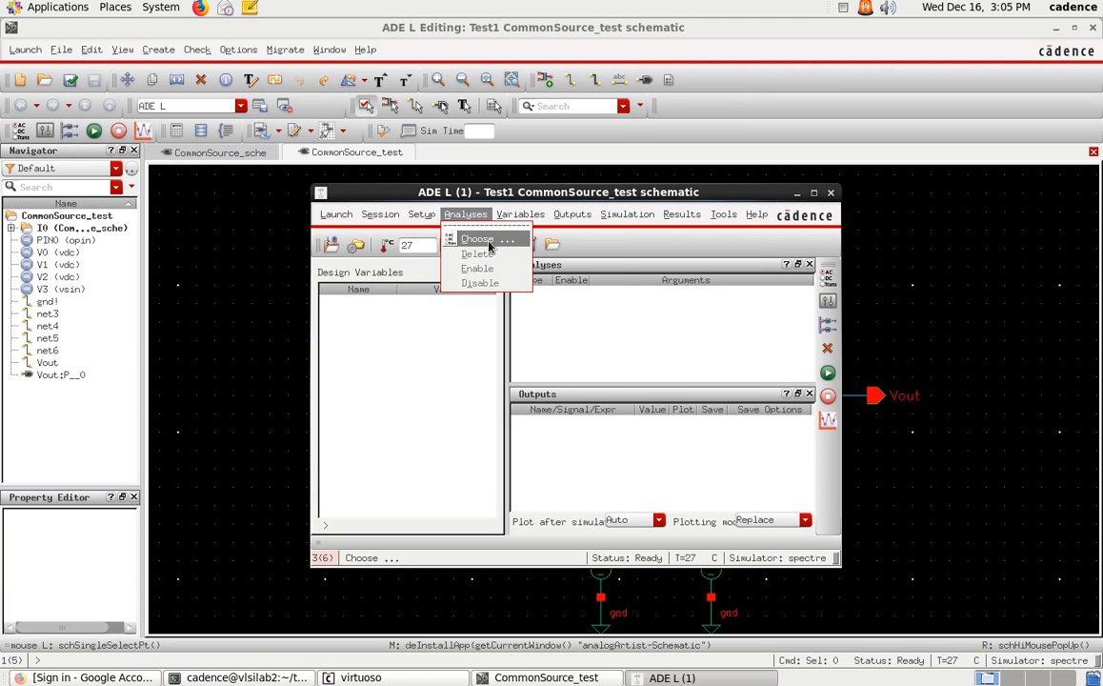
left_click(490, 246)
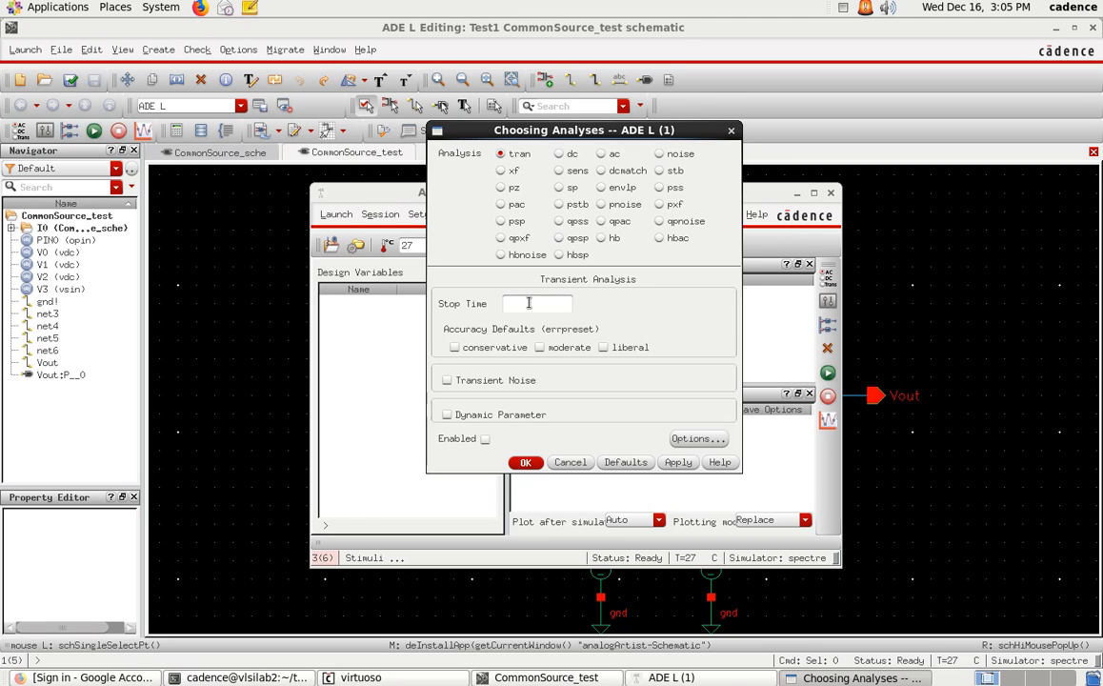
type("5m")
left_click(541, 348)
left_click(674, 461)
left_click_drag(602, 131, 388, 167)
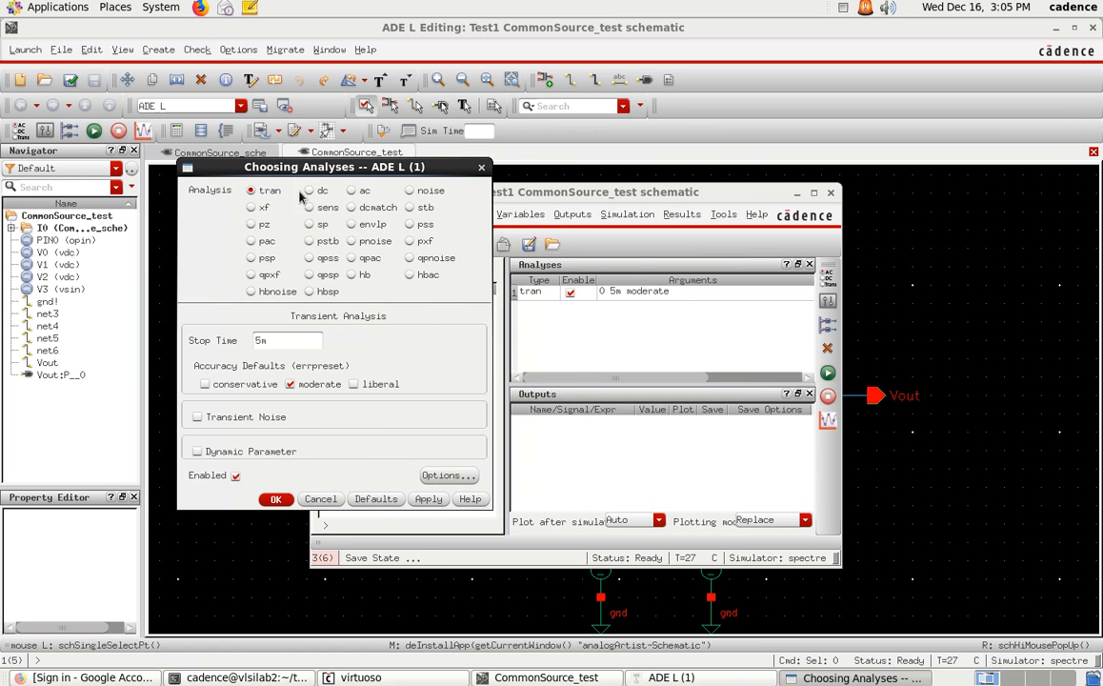
Step: Set up a DC analysis that saves the operating point and sweeps the dc component parameter of the vsin source V3
left_click(309, 191)
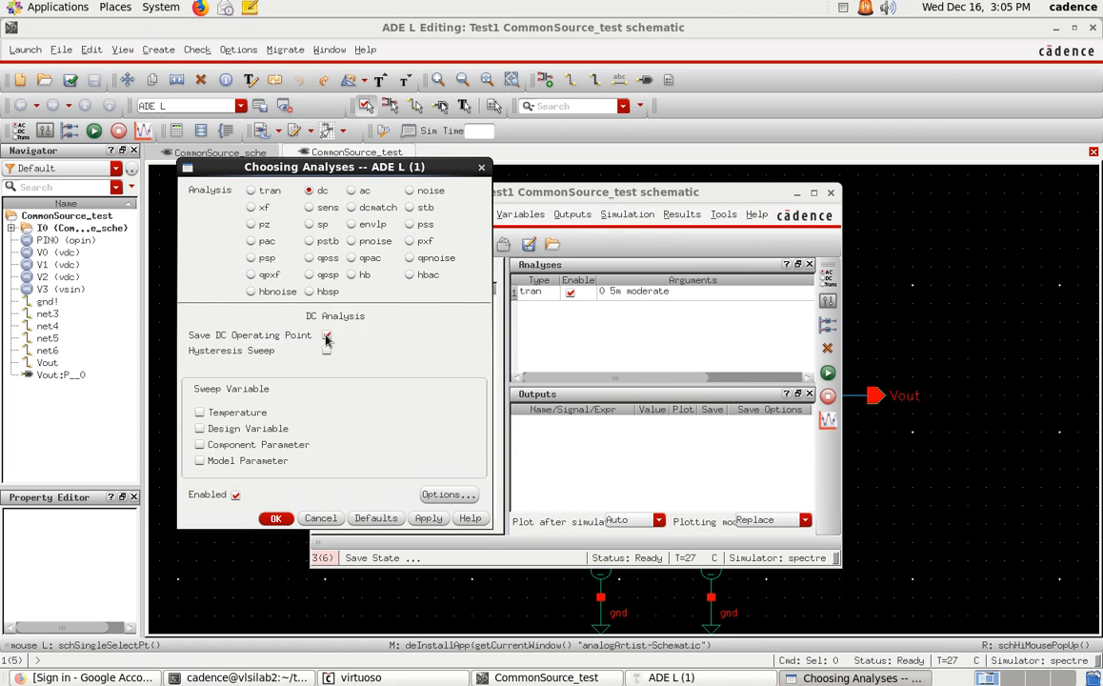
left_click(199, 428)
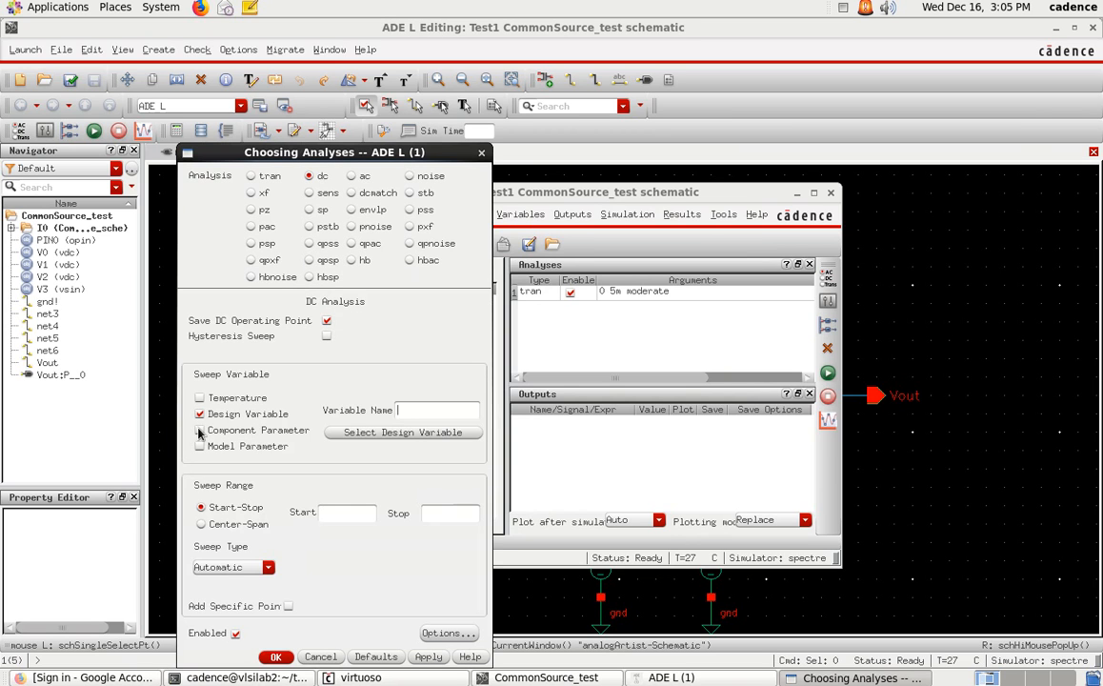
left_click(199, 430)
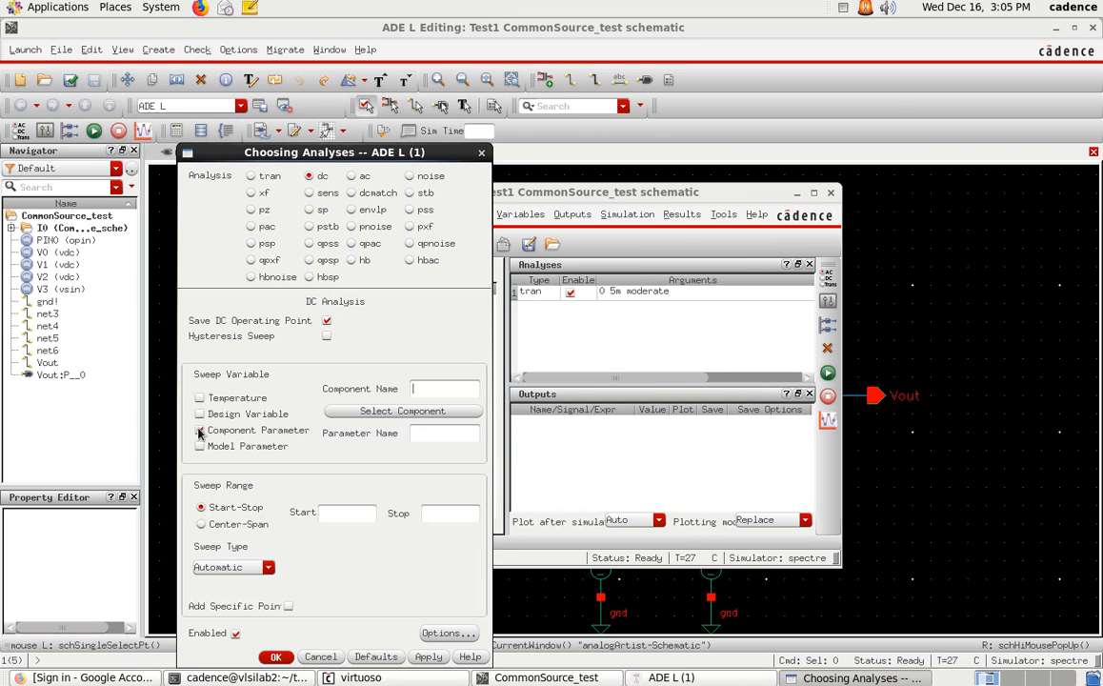
left_click(428, 412)
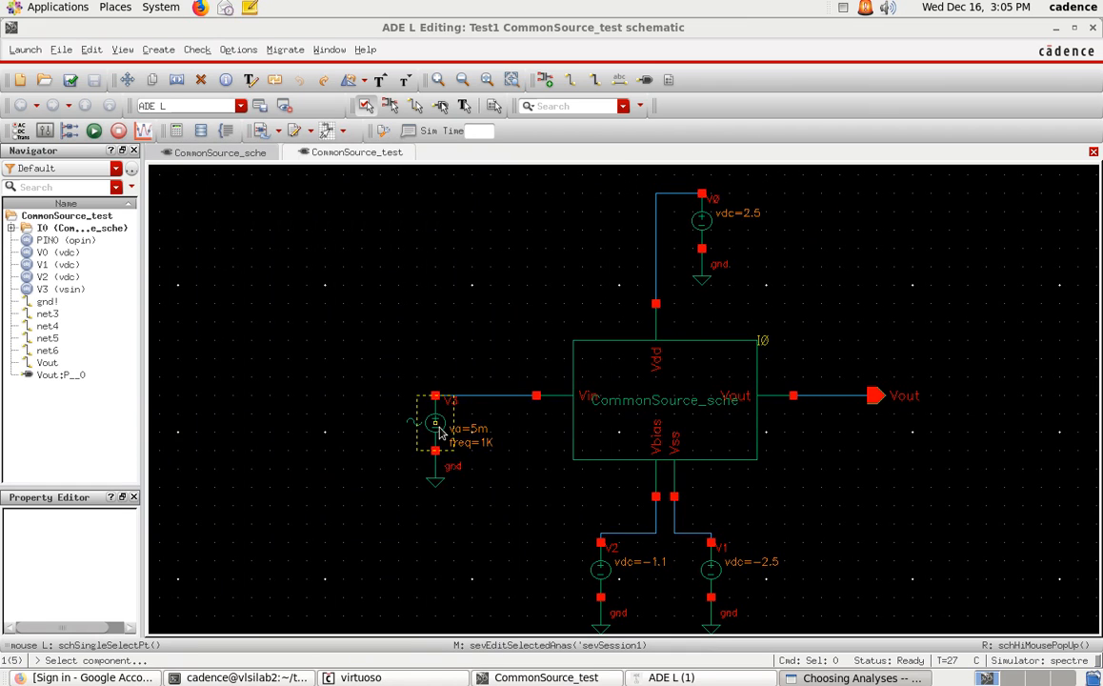
left_click(441, 431)
left_click(401, 298)
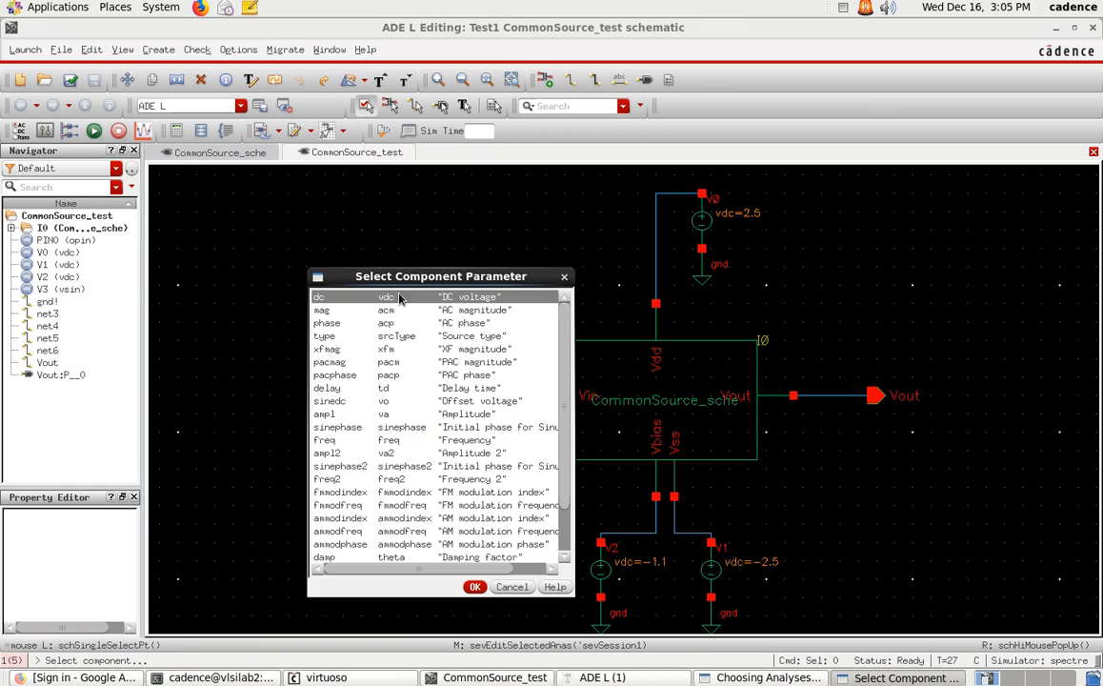
left_click(476, 587)
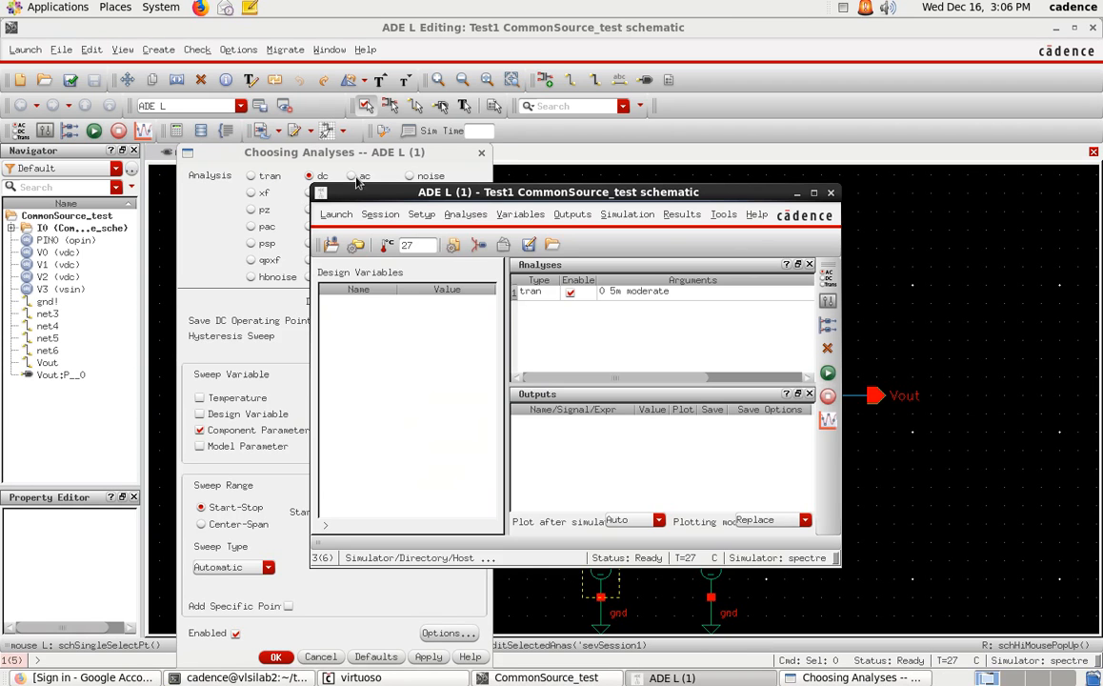
left_click_drag(357, 182, 478, 180)
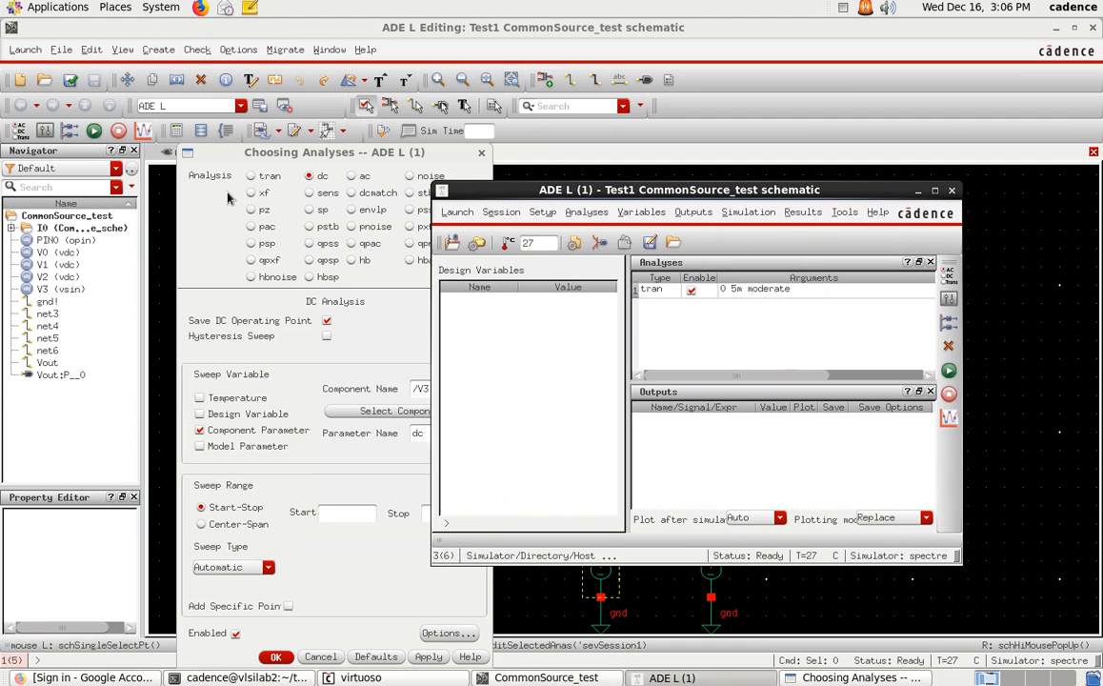
left_click(196, 180)
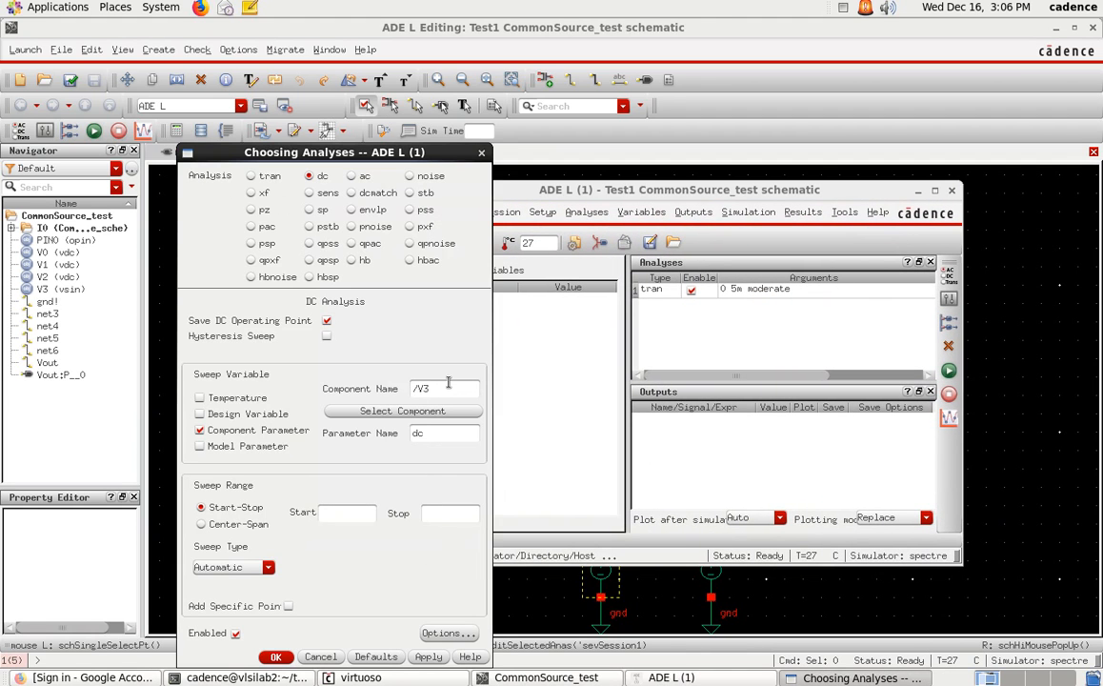
Step: Set the DC sweep range from -2.5 to 2.5 with automatic sweep type and apply the analysis
left_click(361, 514)
type("-205")
key("BackSpace")
key("BackSpace")
type(".5")
left_click(432, 518)
type("2.5")
left_click(247, 569)
left_click(283, 561)
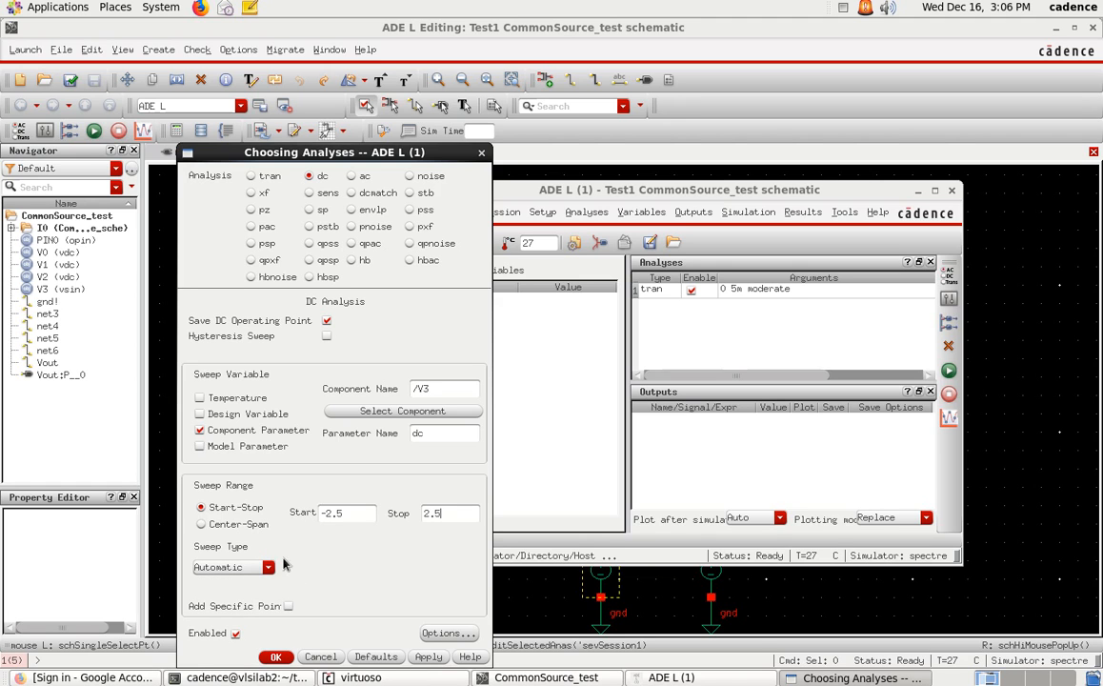
left_click(428, 658)
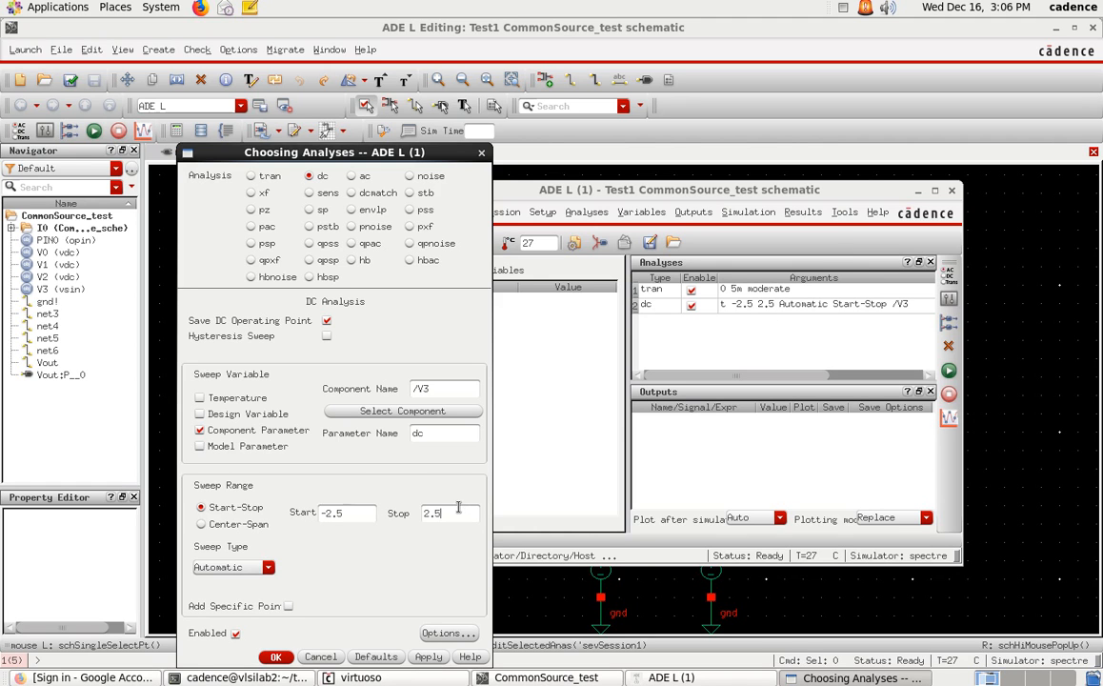
Step: Change the DC sweep range to start at -5 and stop at 5, and apply it
left_click(348, 516)
double_click(336, 515)
type("5")
double_click(426, 513)
type("5")
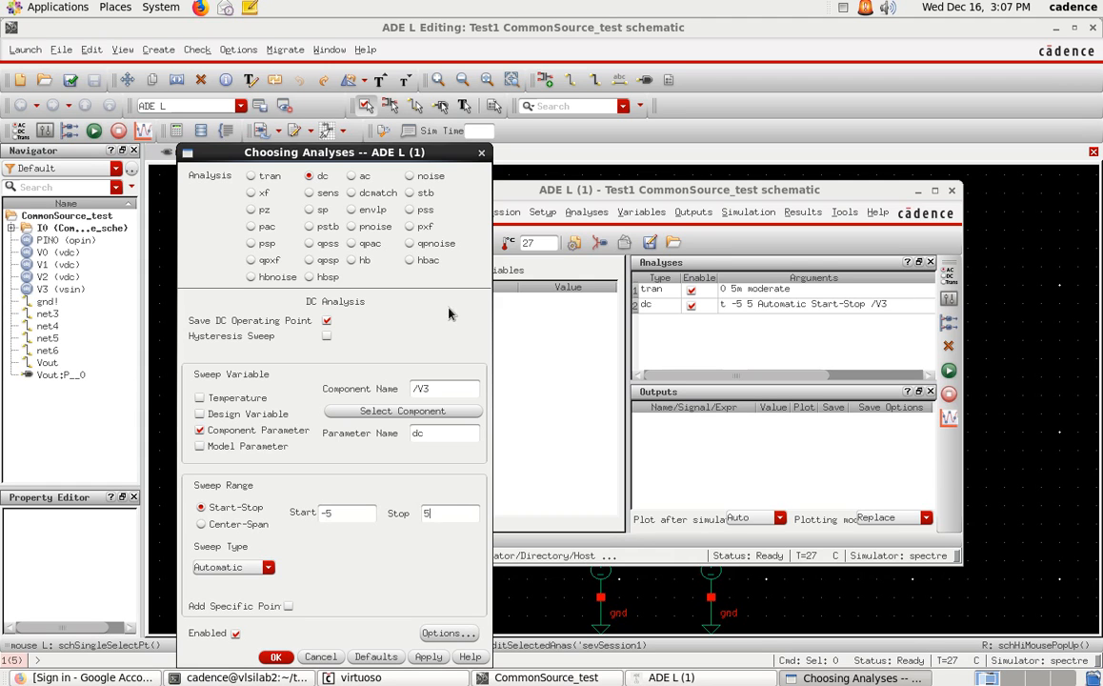
Step: Add an AC frequency sweep from 100 to 150M, logarithmic with 20 points per decade, and close the analysis setup
left_click(351, 178)
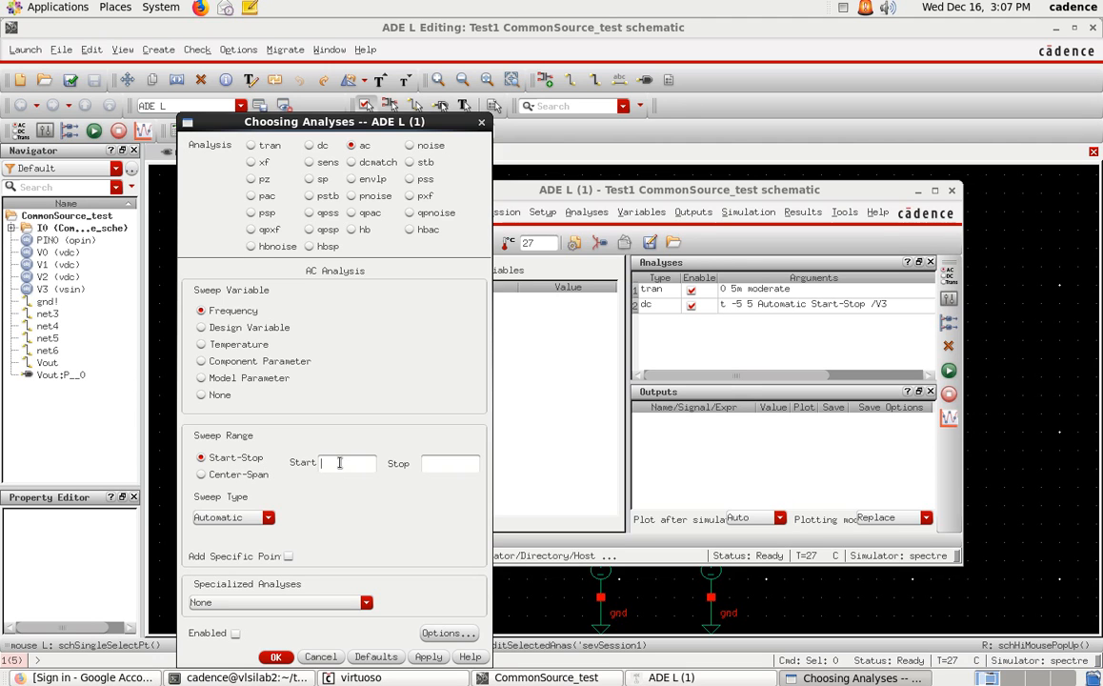
type("100")
left_click(449, 463)
type("150M")
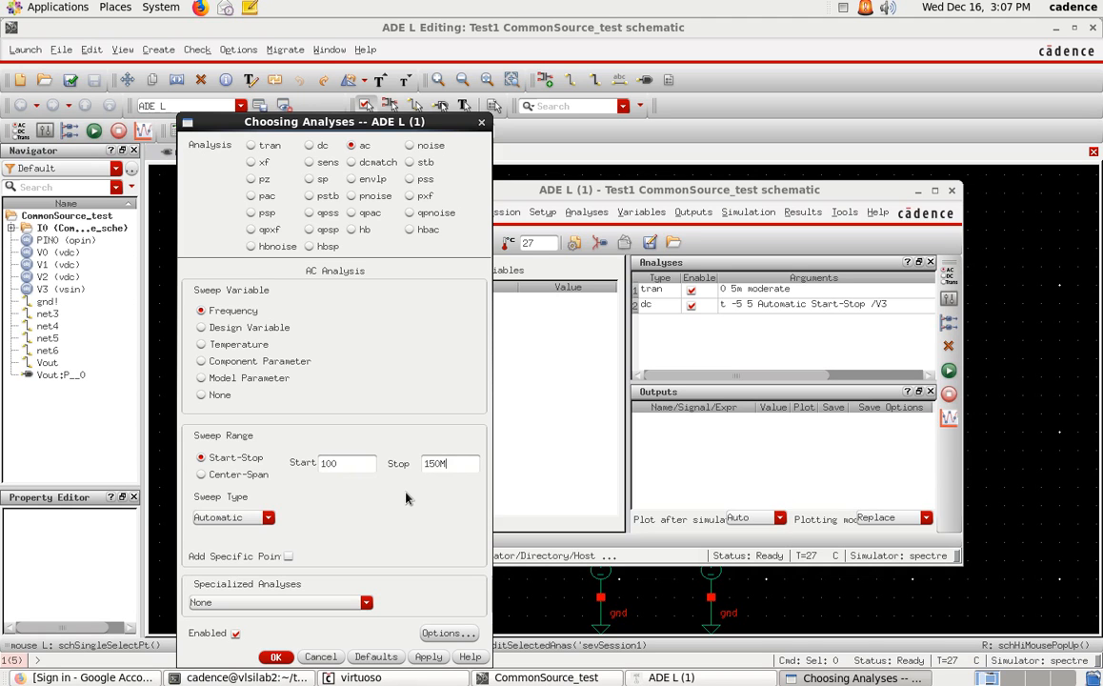
left_click(269, 518)
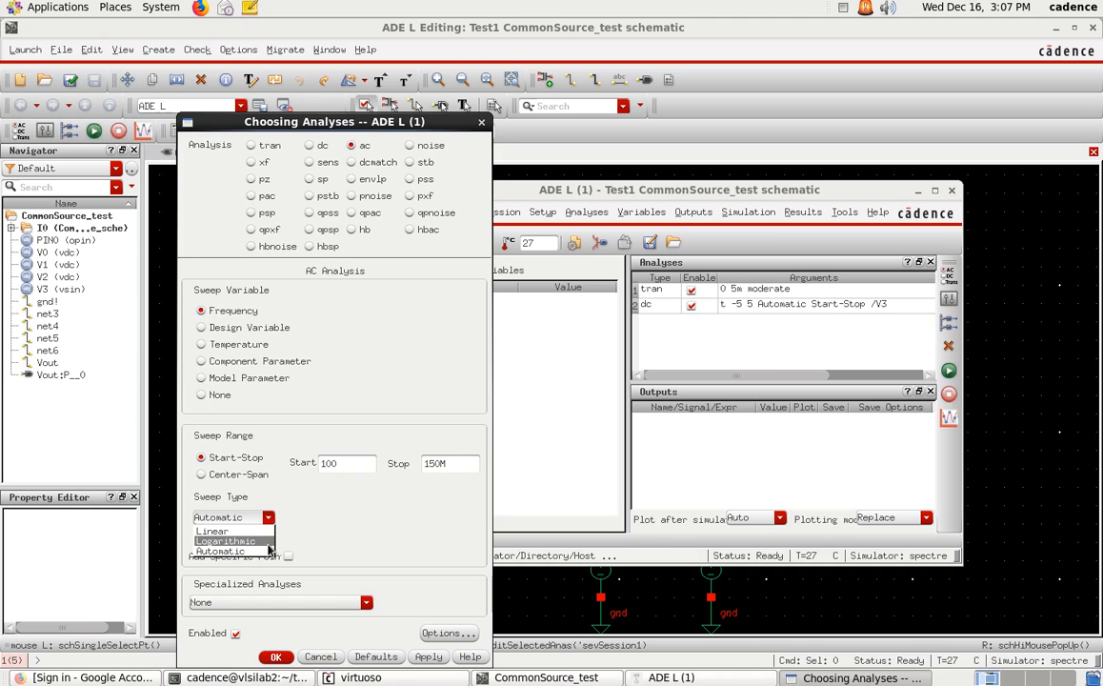
left_click(268, 541)
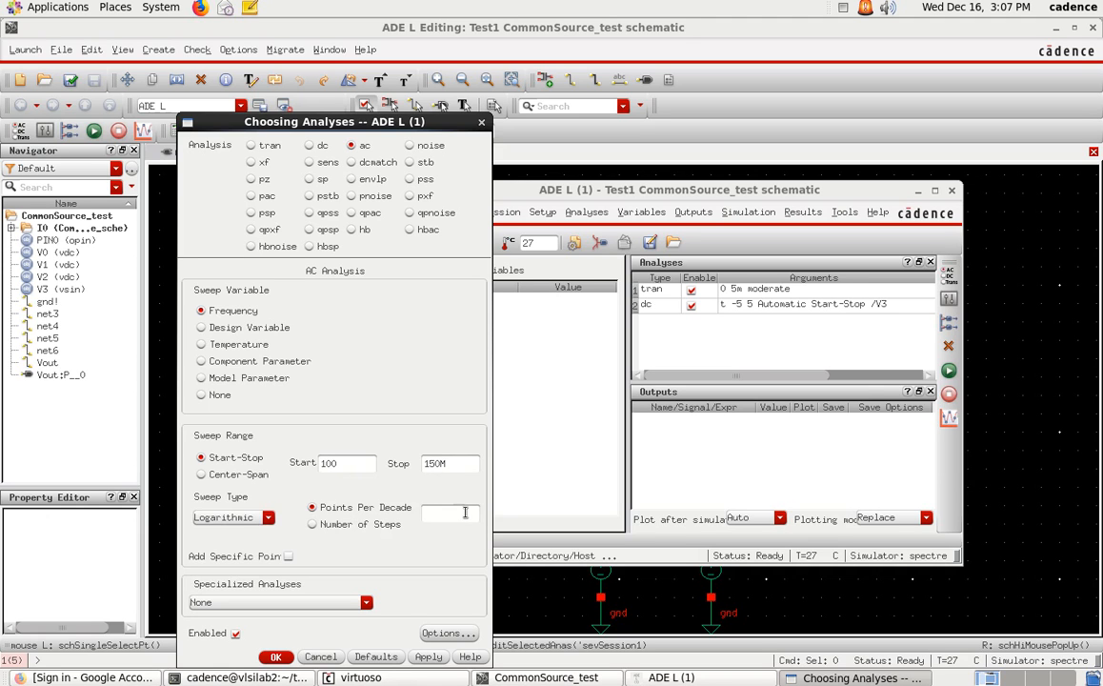
type("20")
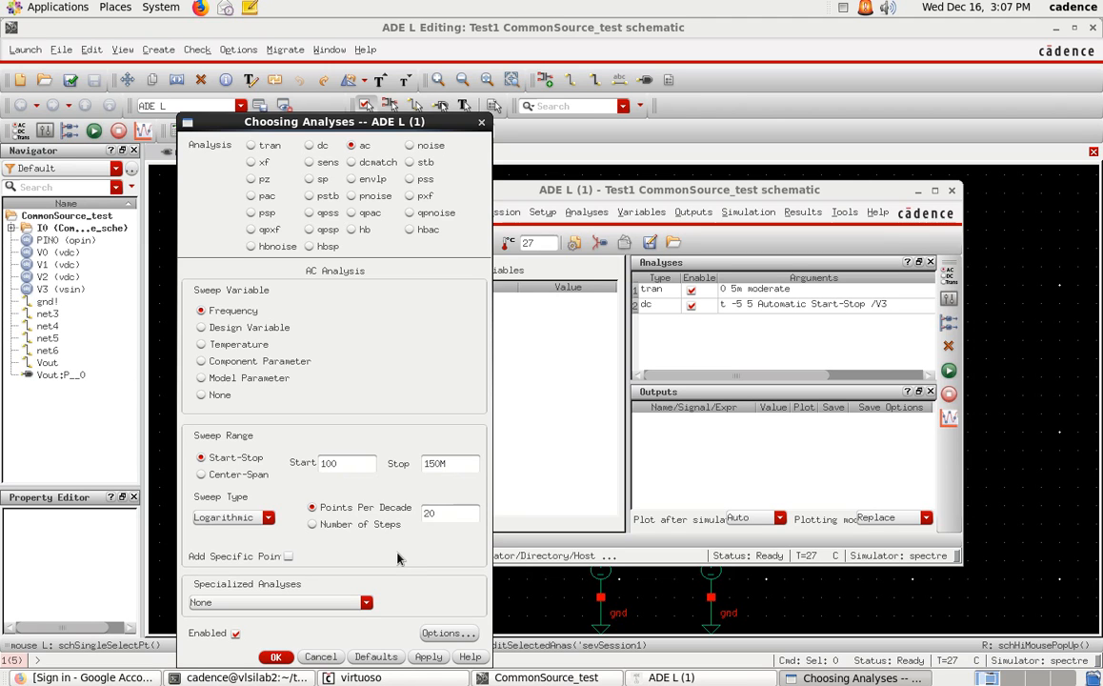
left_click(428, 657)
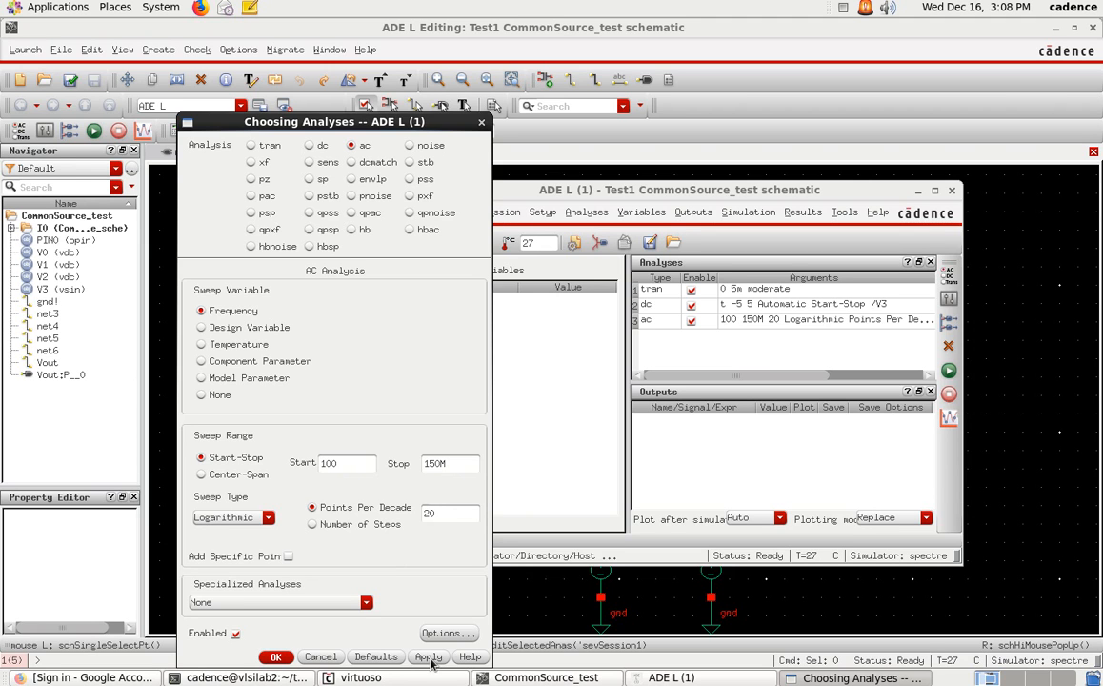
left_click(276, 658)
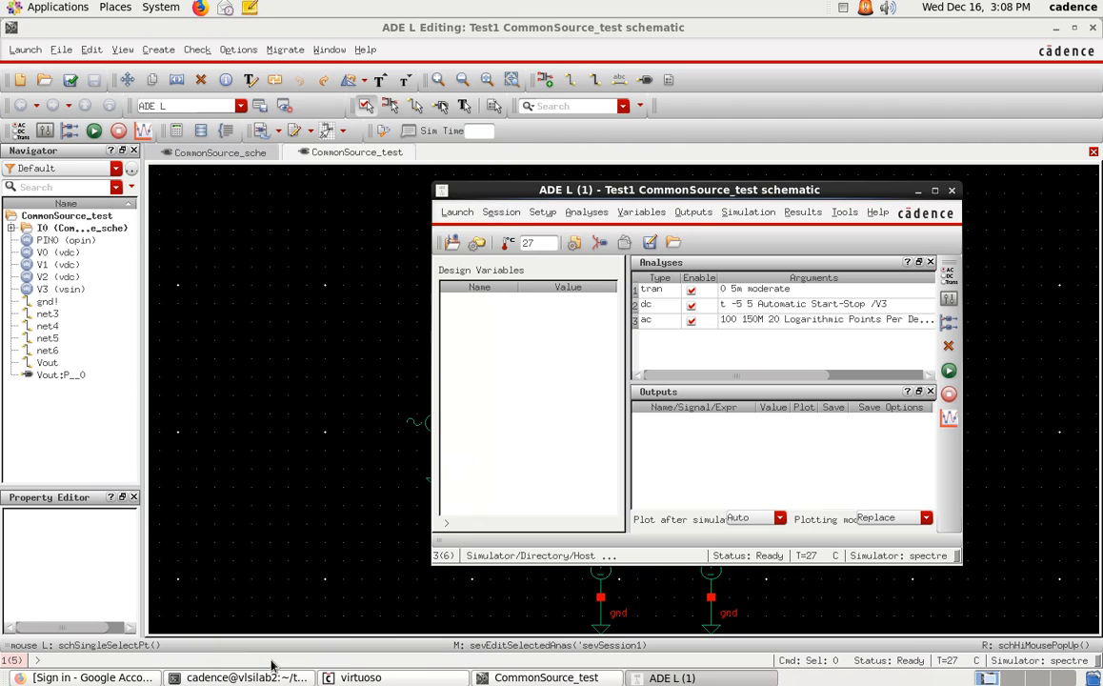
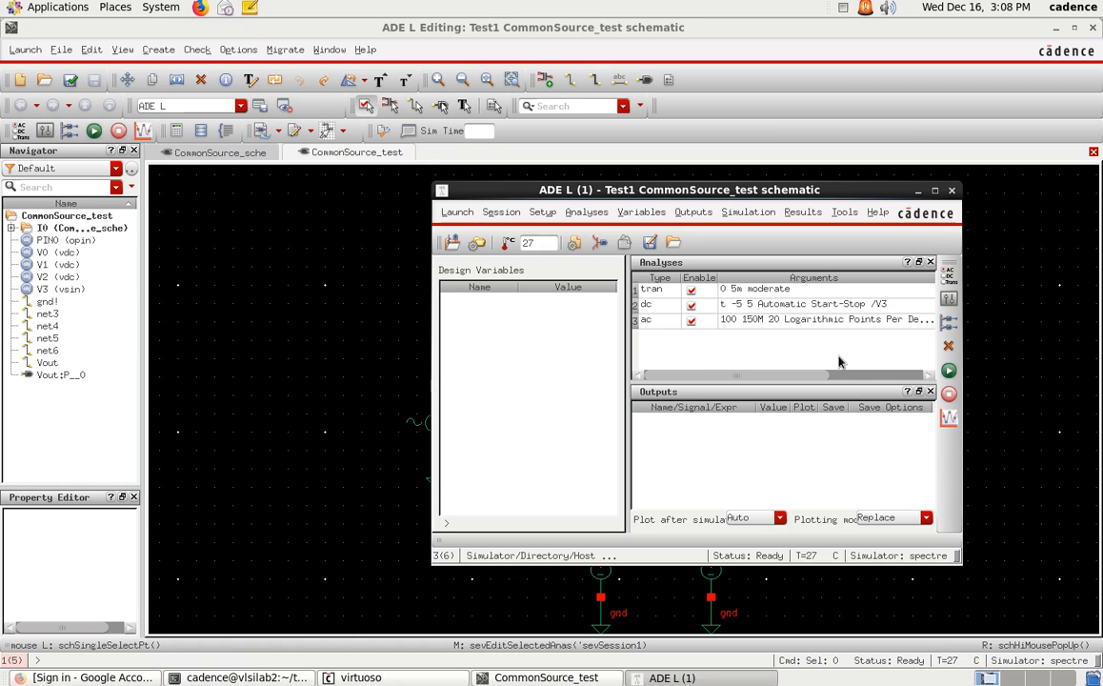
Step: Select the amplifier's input net and the Vout net on the schematic as outputs for plotting
left_click(692, 213)
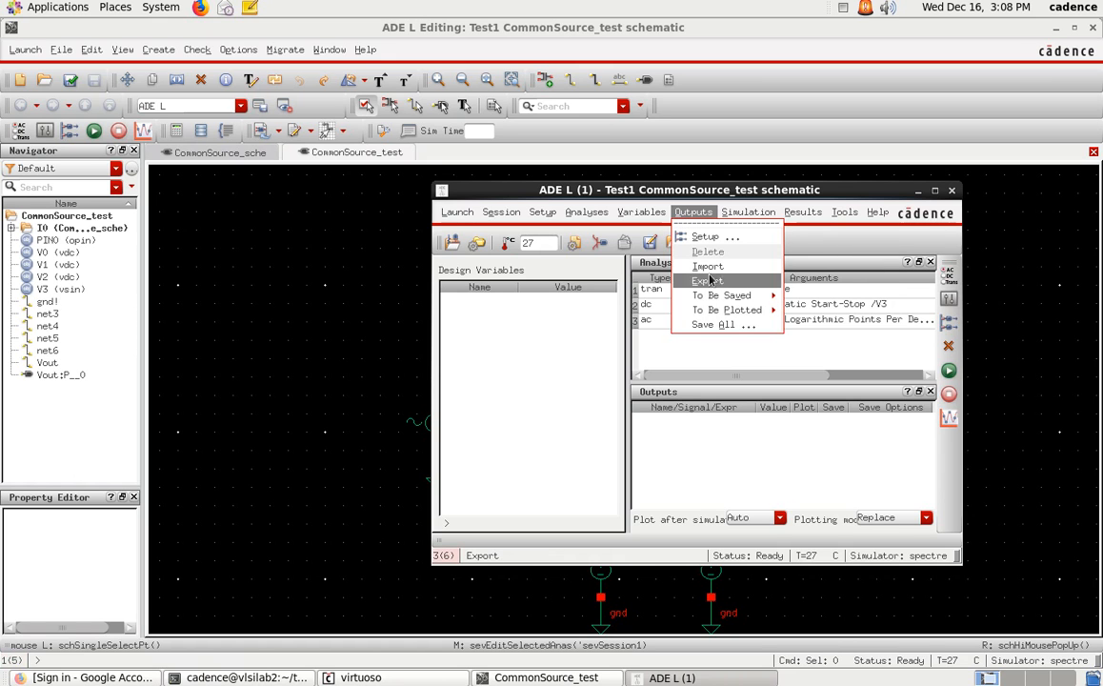
mouse_move(728, 314)
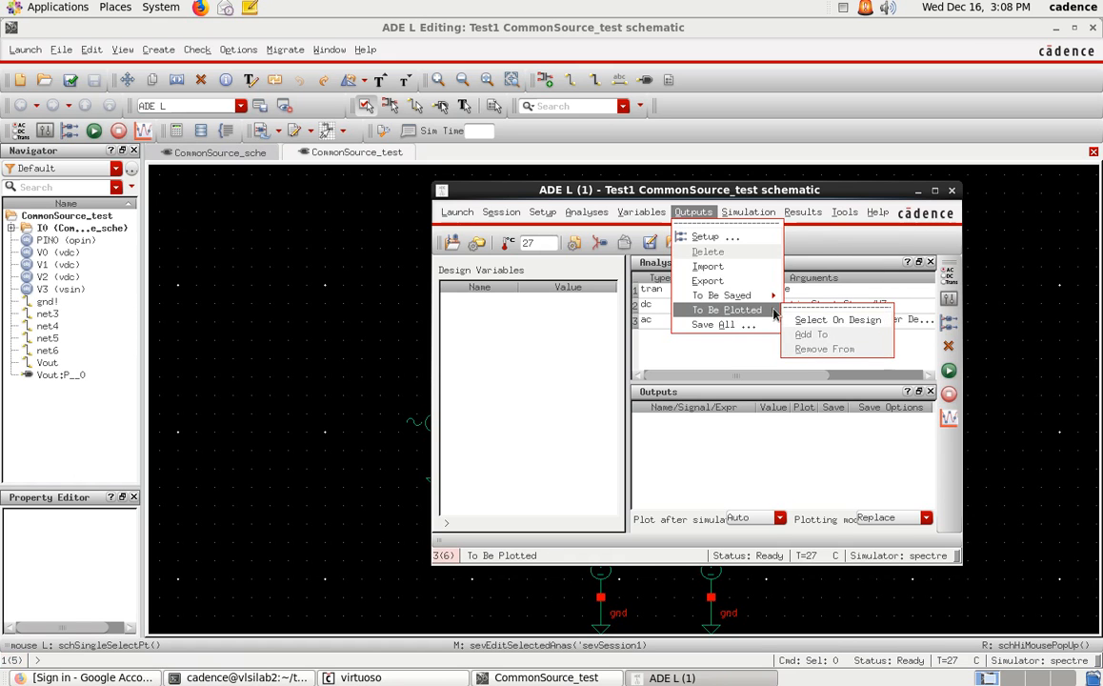
left_click(819, 324)
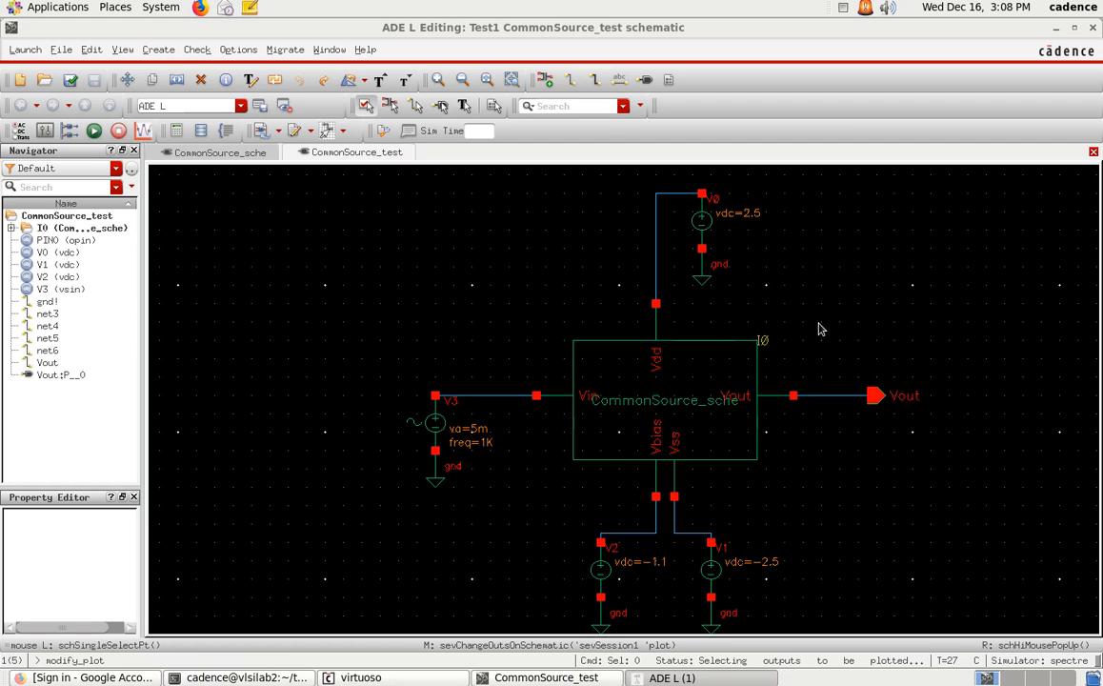
left_click(491, 402)
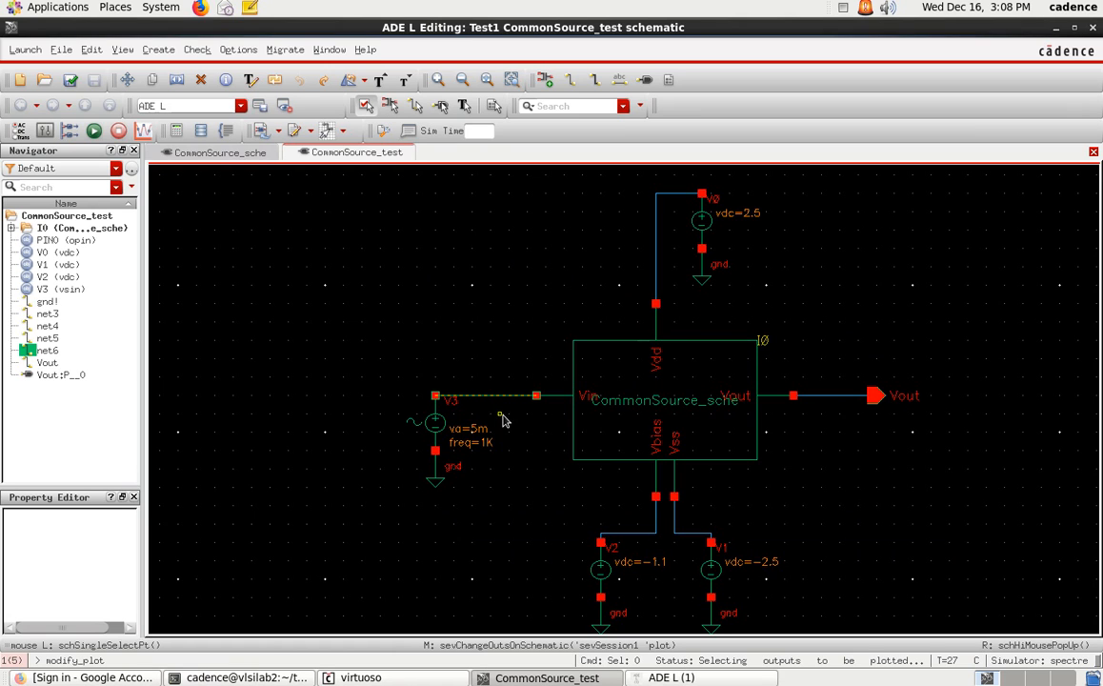
left_click(844, 401)
key("Escape")
Step: Run the simulation to plot the transient, DC and AC responses of the input net and Vout
left_click_drag(698, 186, 568, 181)
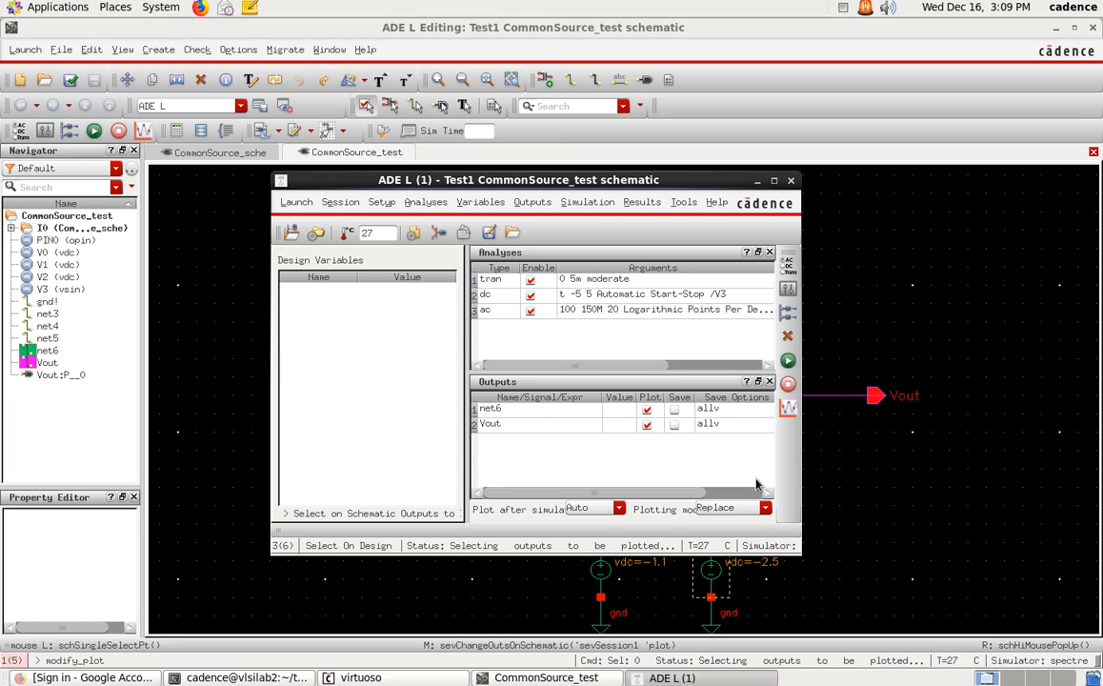
left_click(788, 361)
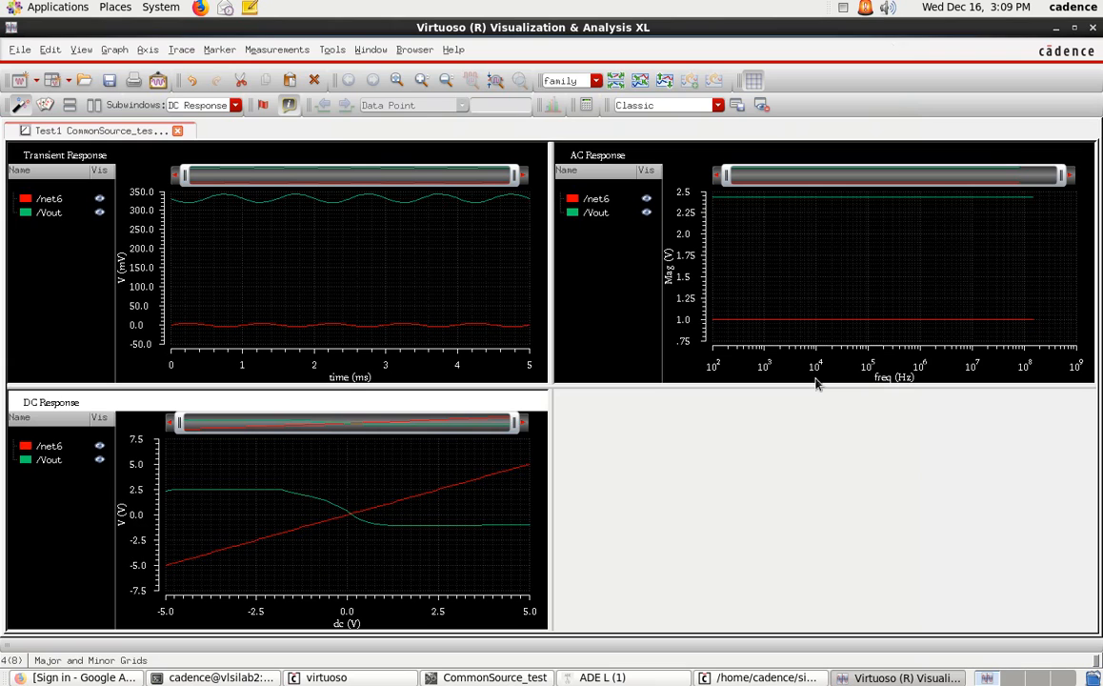
double_click(809, 42)
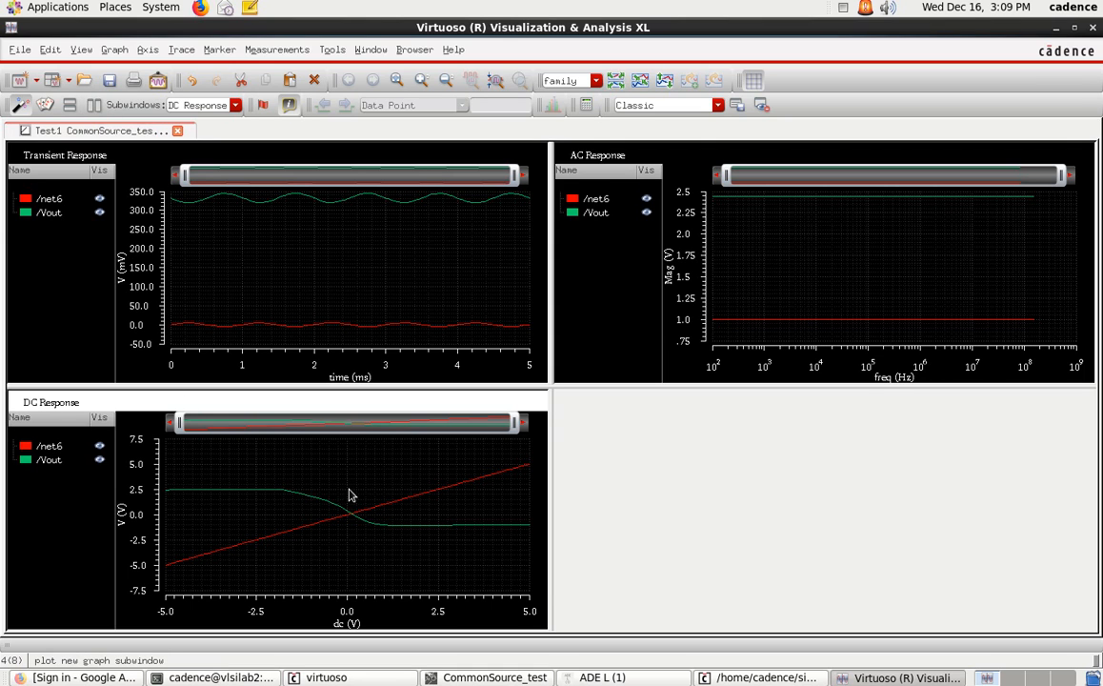
Step: Arrange the response graphs side by side and display the transient traces in separate strips within a widened graph
left_click(93, 104)
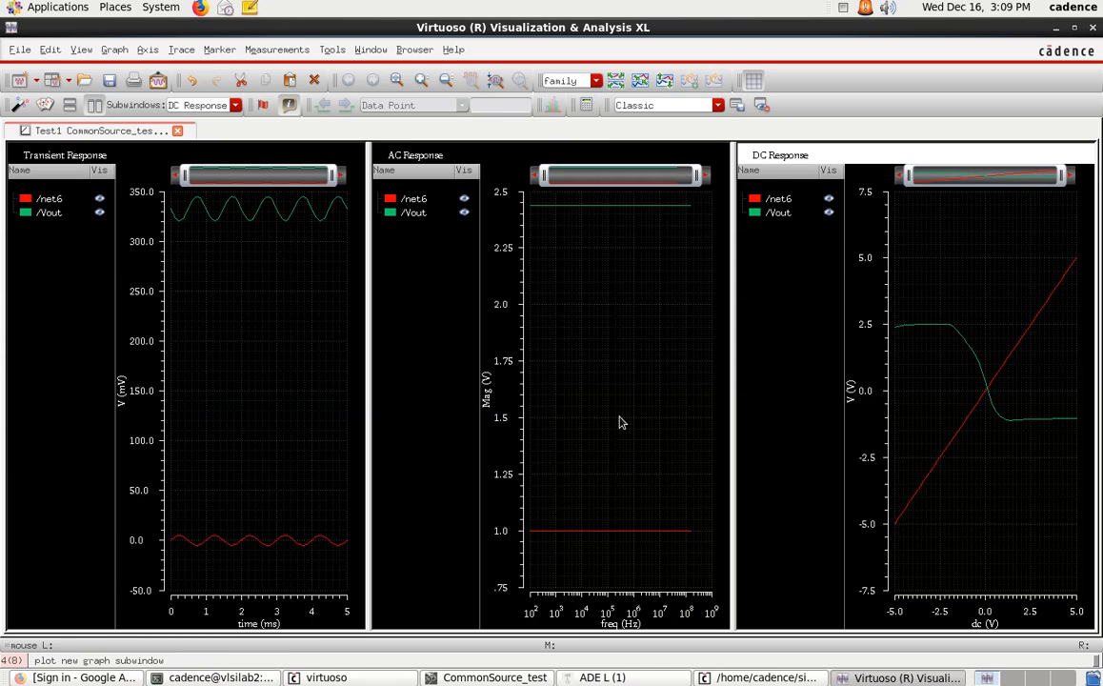
left_click(218, 365)
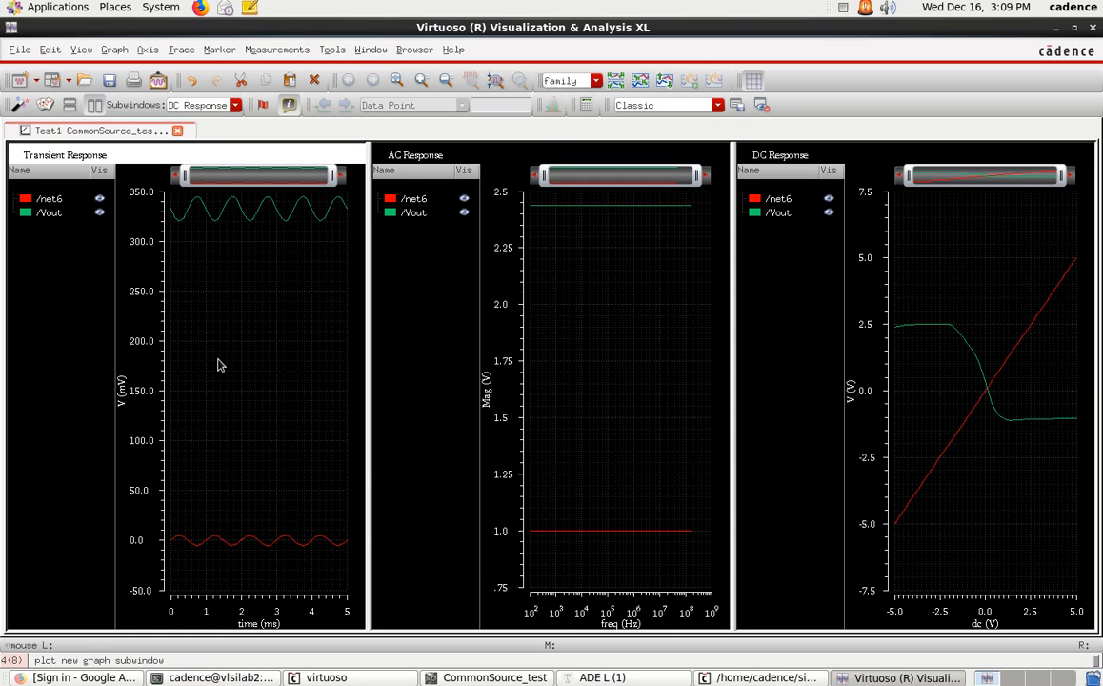
left_click(615, 81)
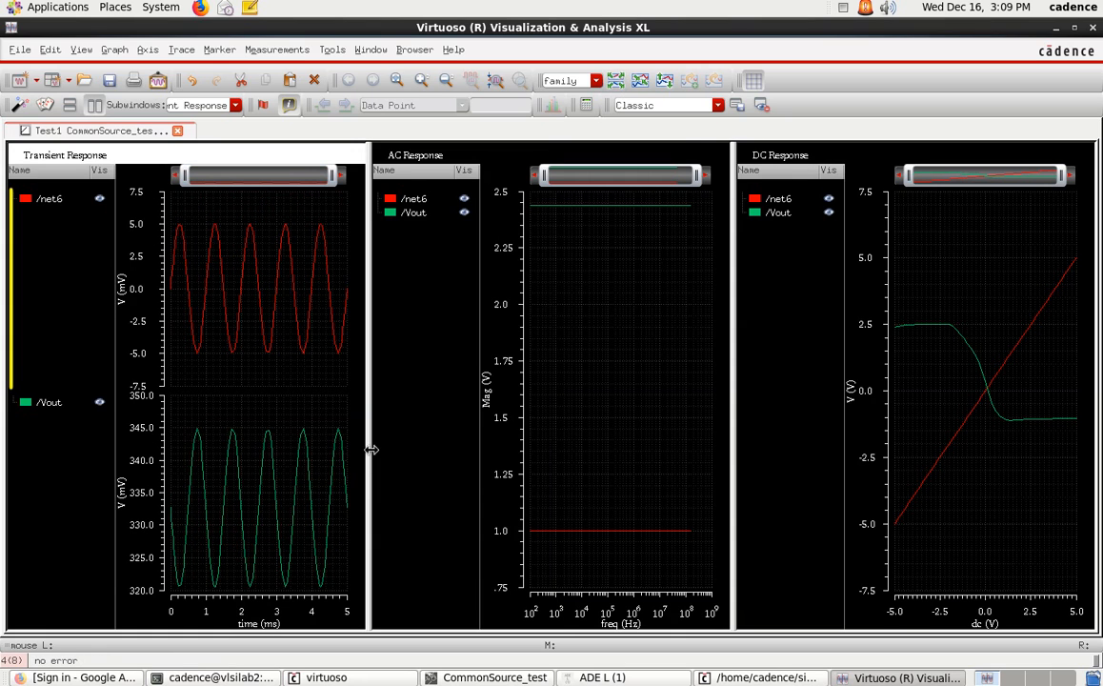
left_click_drag(371, 438, 608, 412)
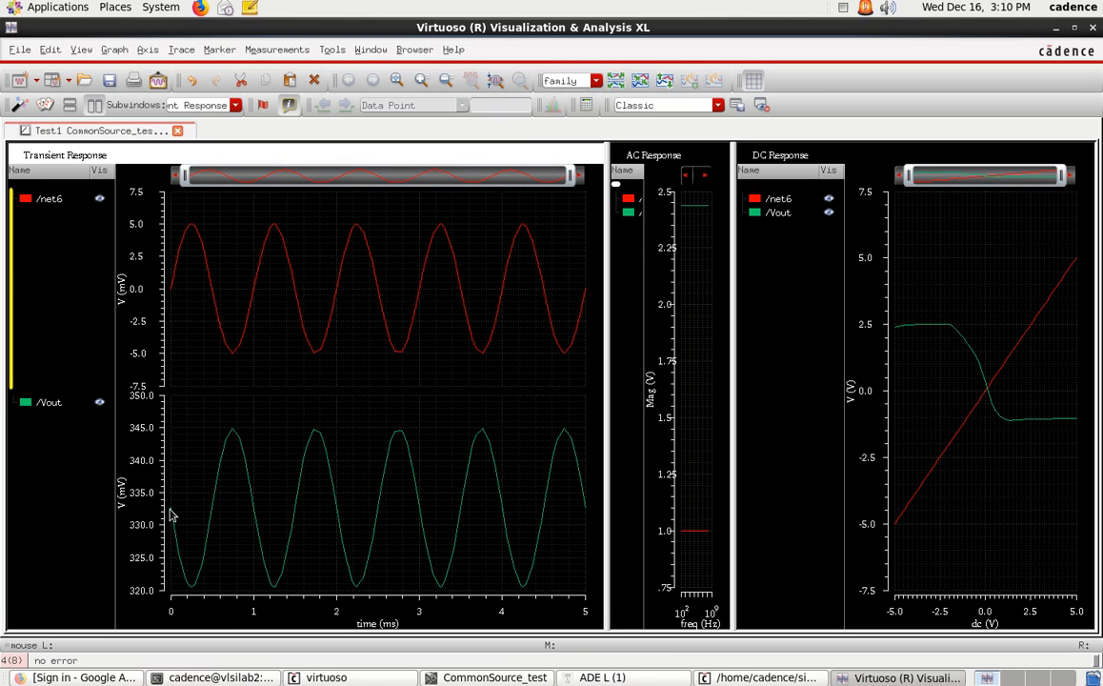
mouse_move(173, 292)
mouse_move(193, 229)
mouse_move(373, 507)
Step: Open LibreOffice Calc and place its reduced window beside the transient waveforms
left_click(72, 8)
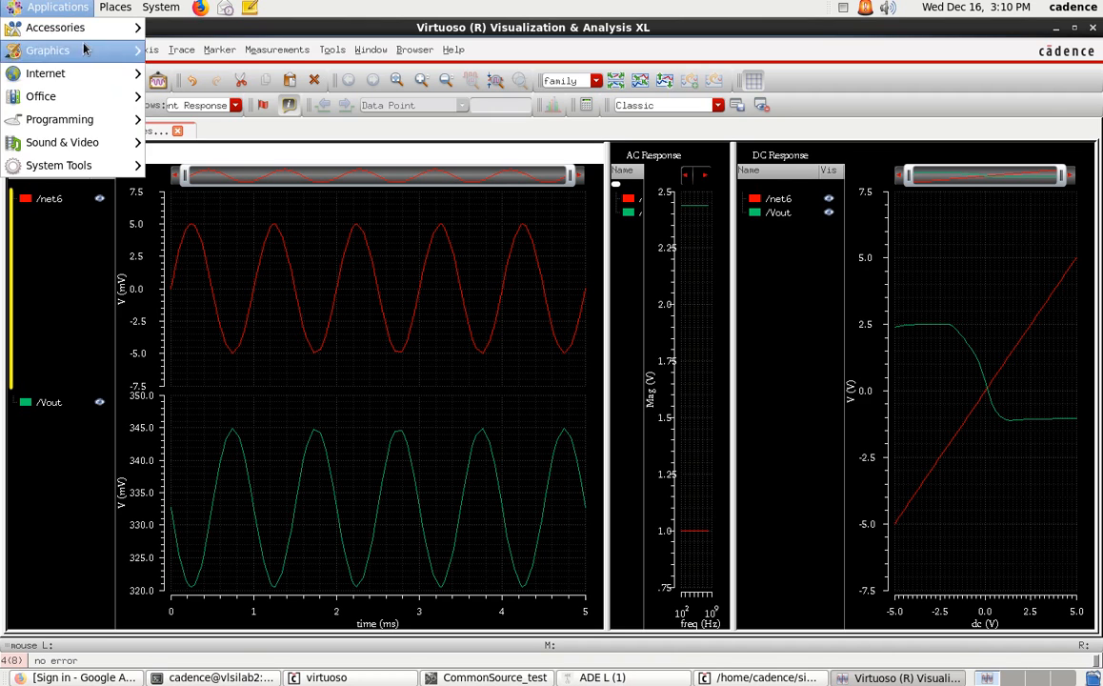
mouse_move(114, 107)
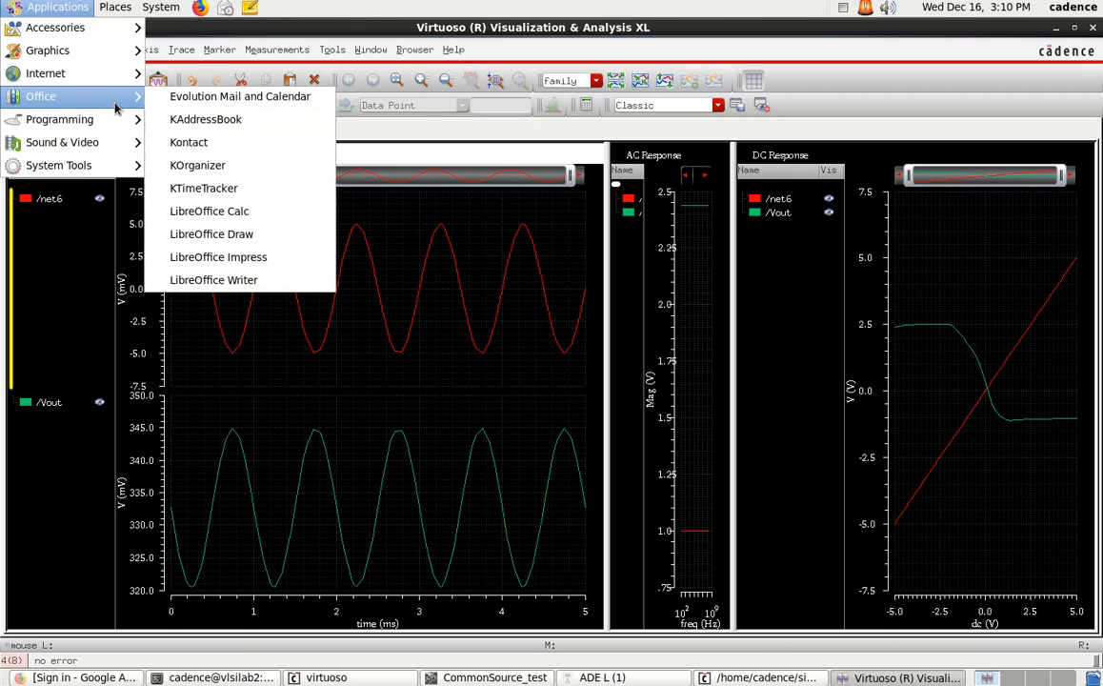
left_click(261, 218)
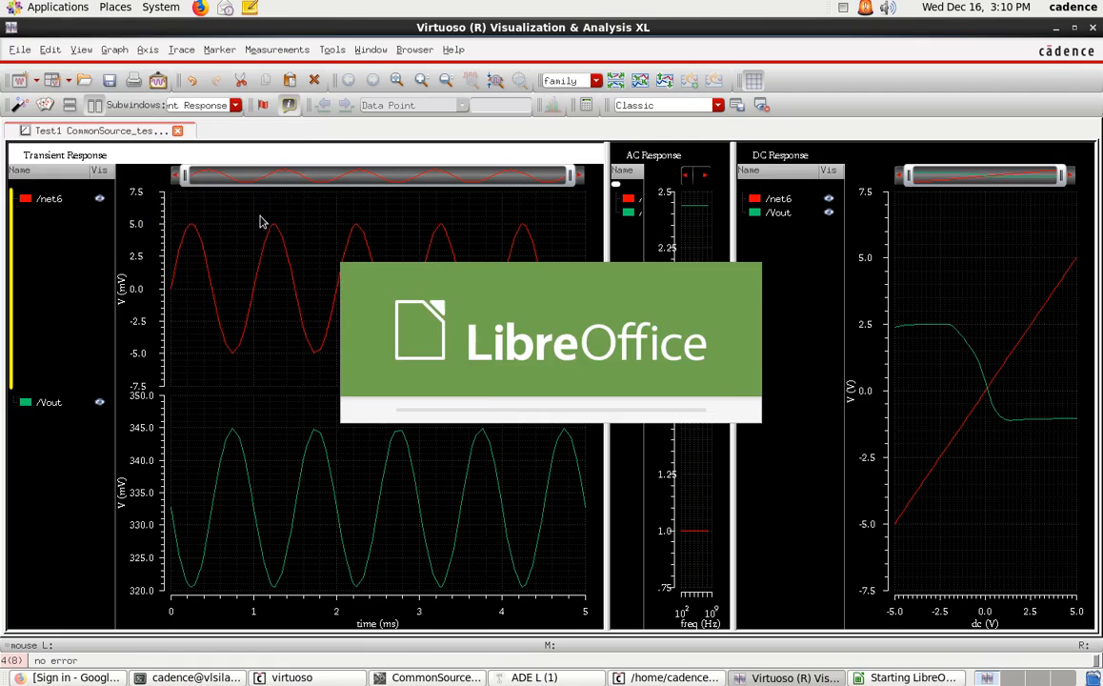
left_click(1074, 28)
left_click_drag(561, 35, 1062, 158)
Step: Label cell B2 "Vin(p-p)=" and enter 5-(-5) in C2
left_click(676, 297)
type("Vin")
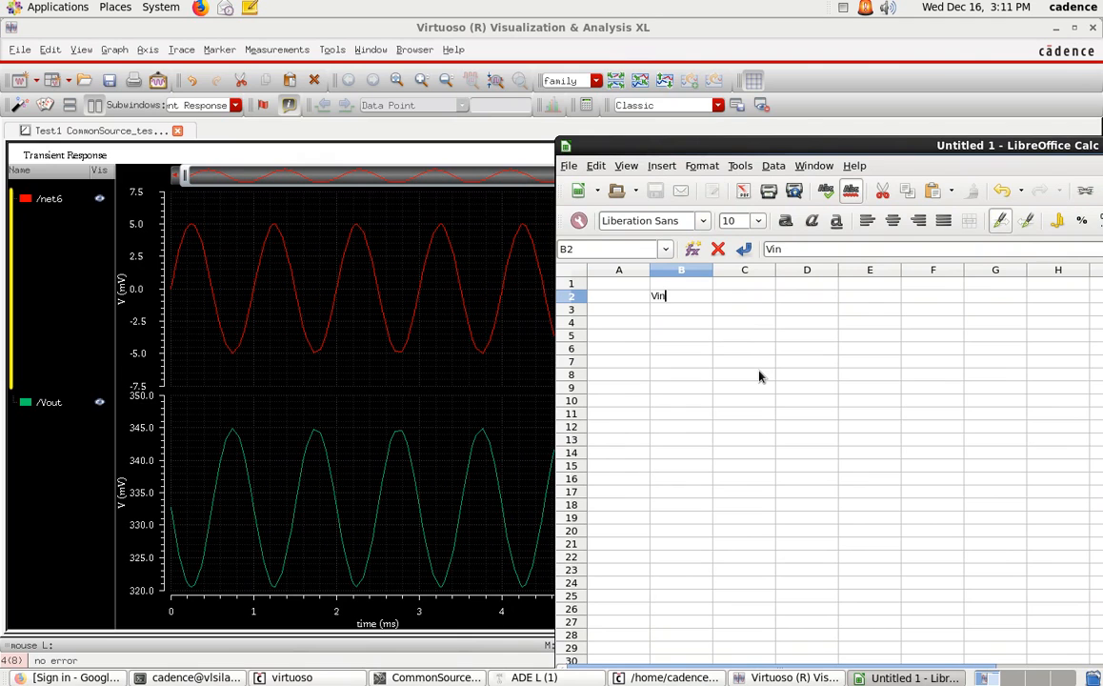
type("(p-p)=")
left_click(718, 297)
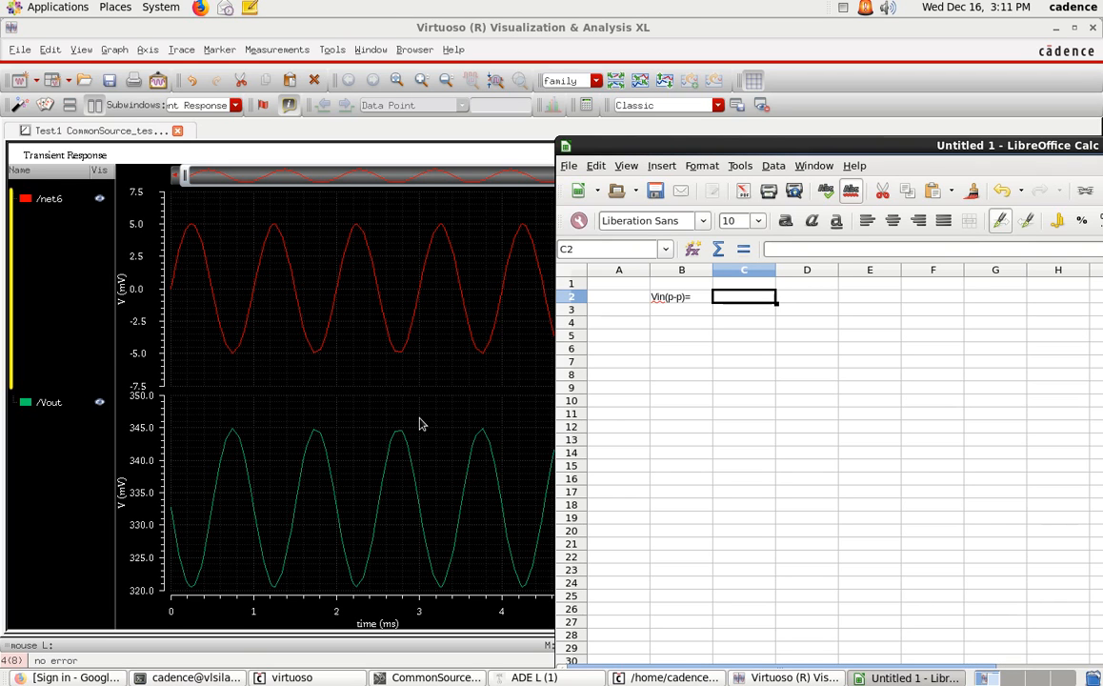
type("5-(")
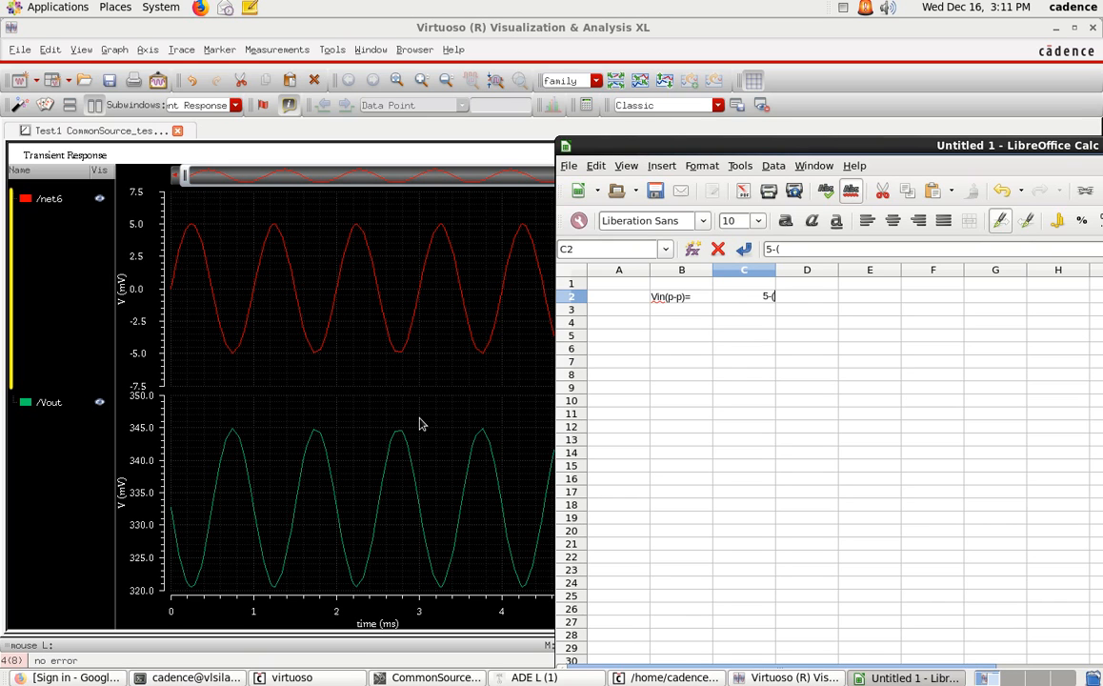
type("-5)")
left_click(781, 301)
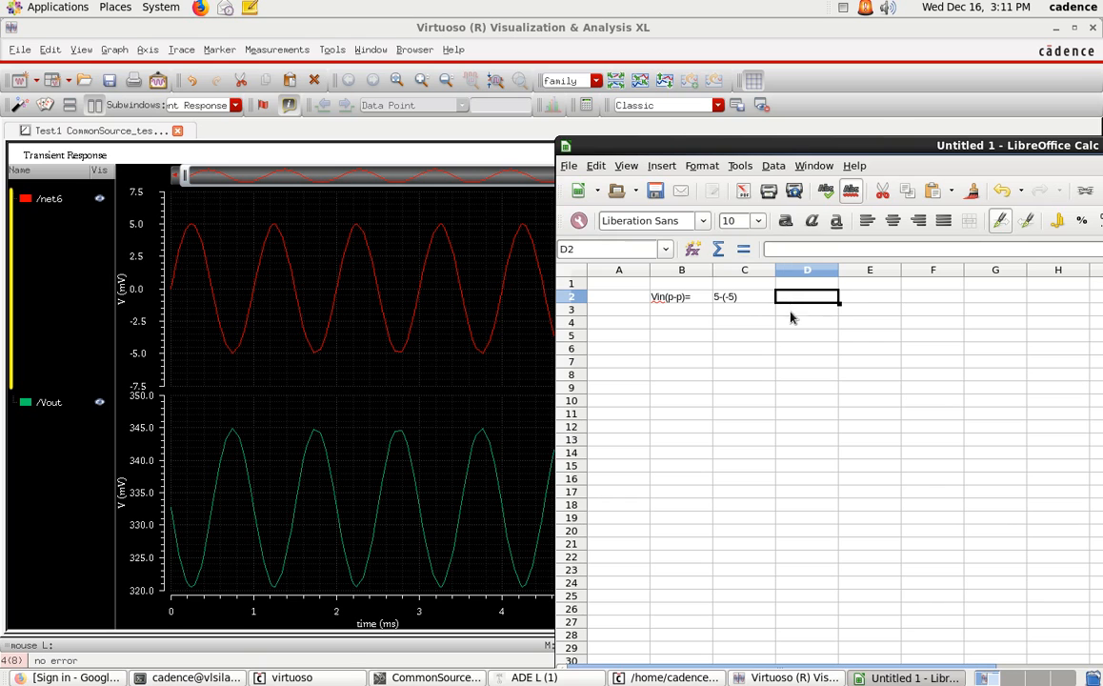
type("=10Vp-p")
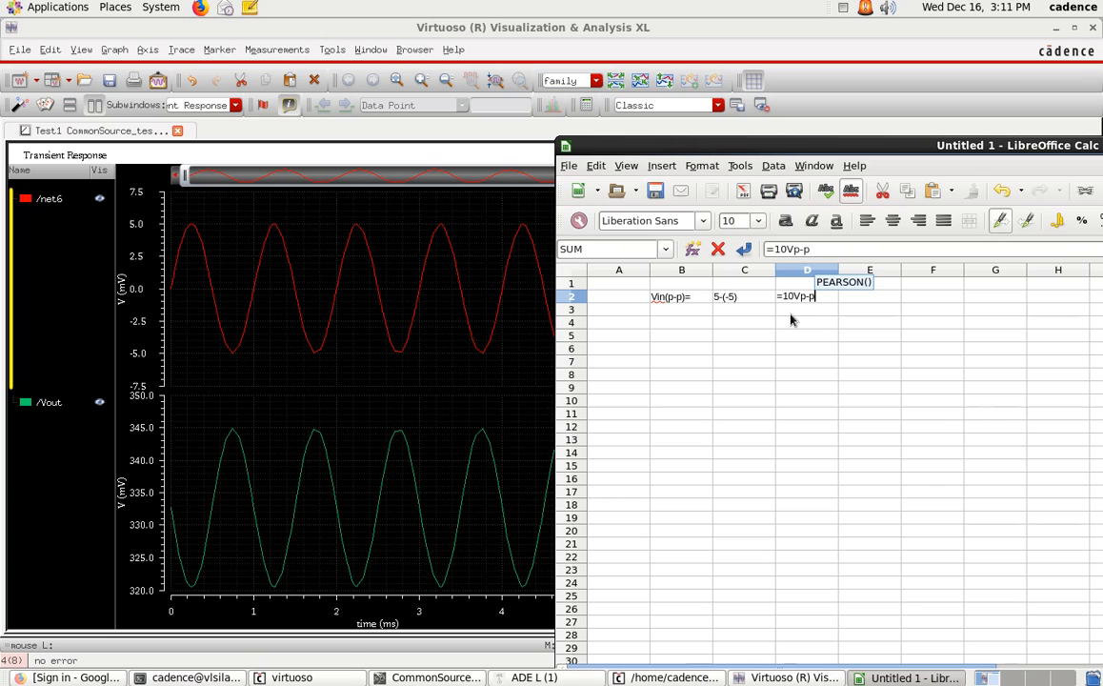
left_click(792, 319)
left_click(702, 323)
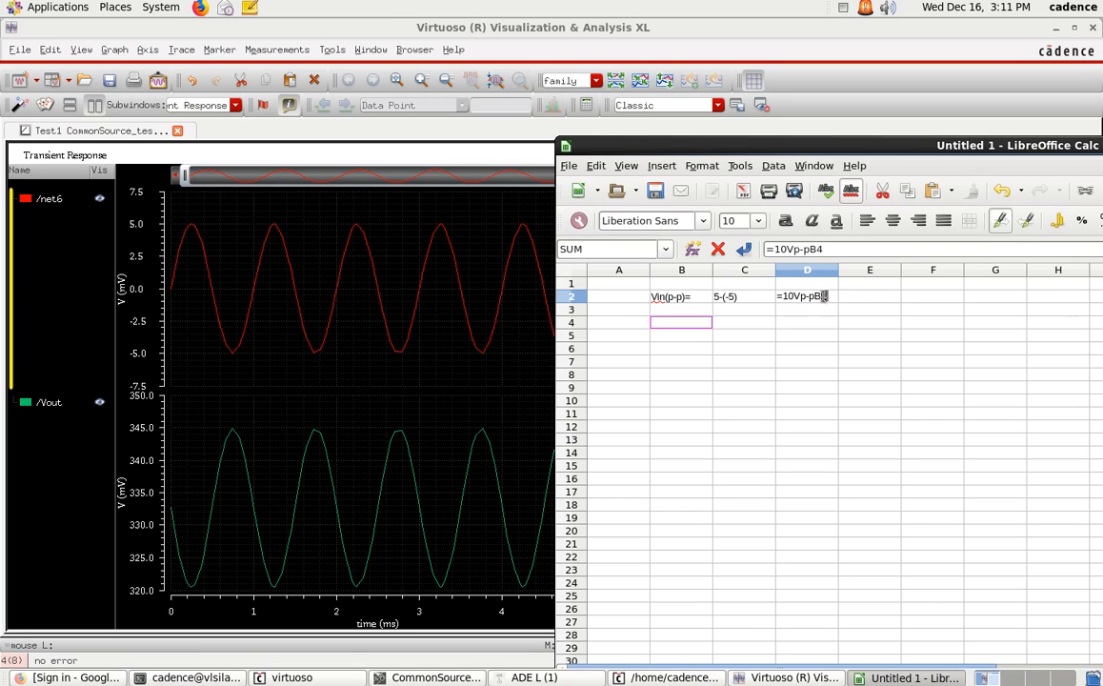
key("BackSpace")
key("Escape")
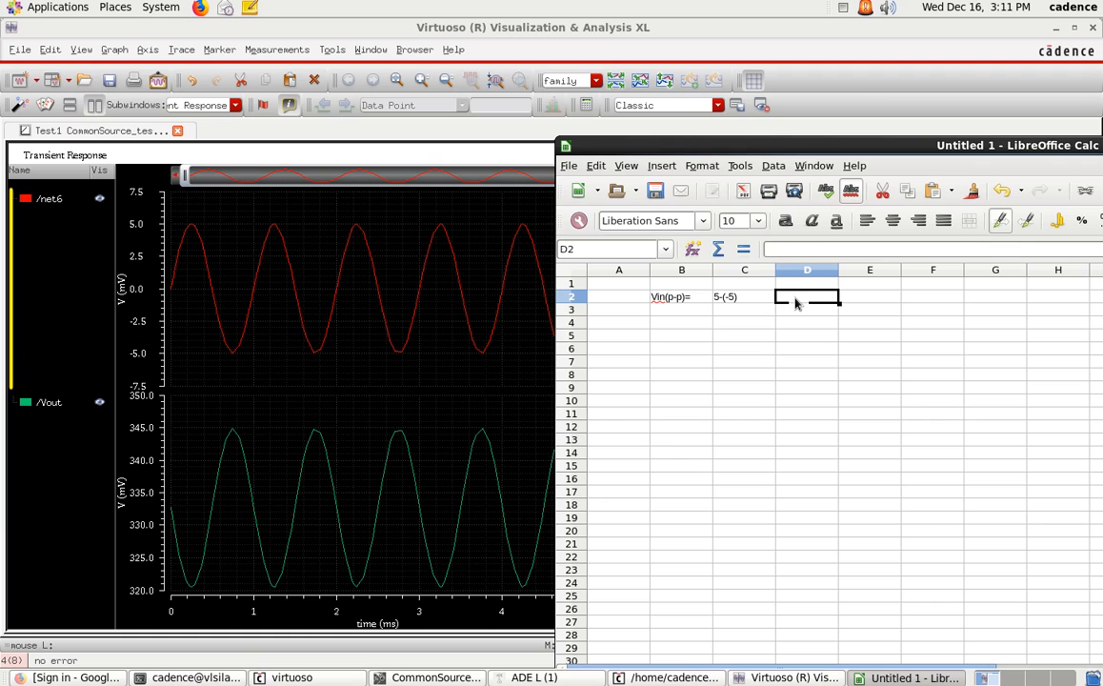
Step: Enter 10 in cell D2 as the peak-to-peak input voltage
type("10")
left_click(774, 311)
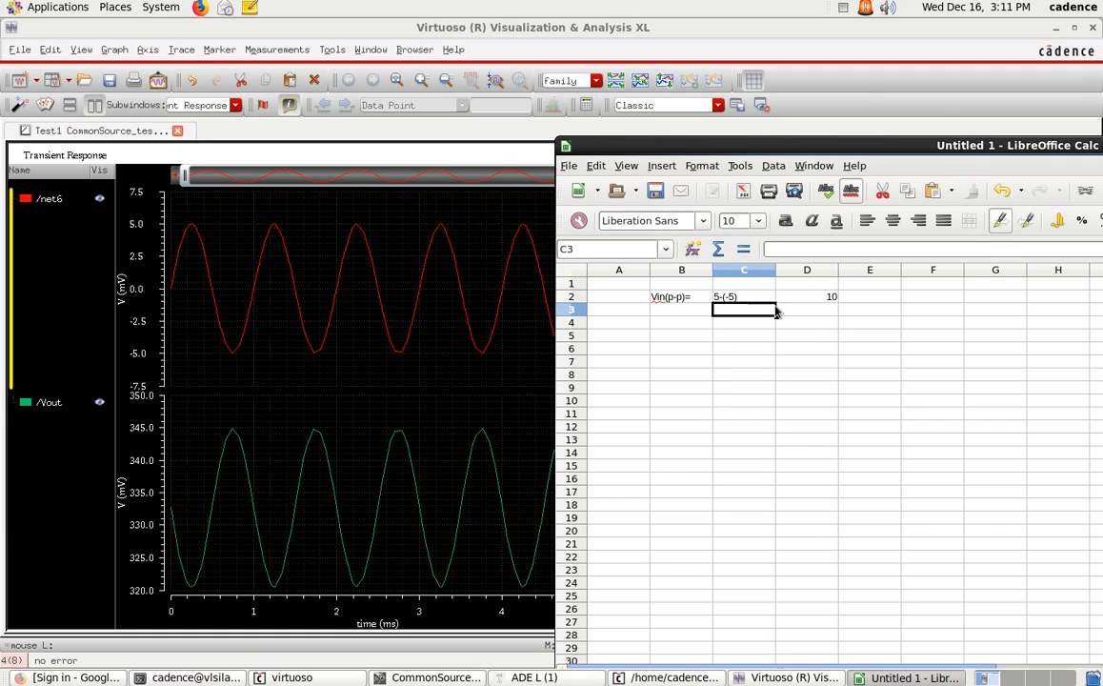
left_click_drag(667, 298, 823, 301)
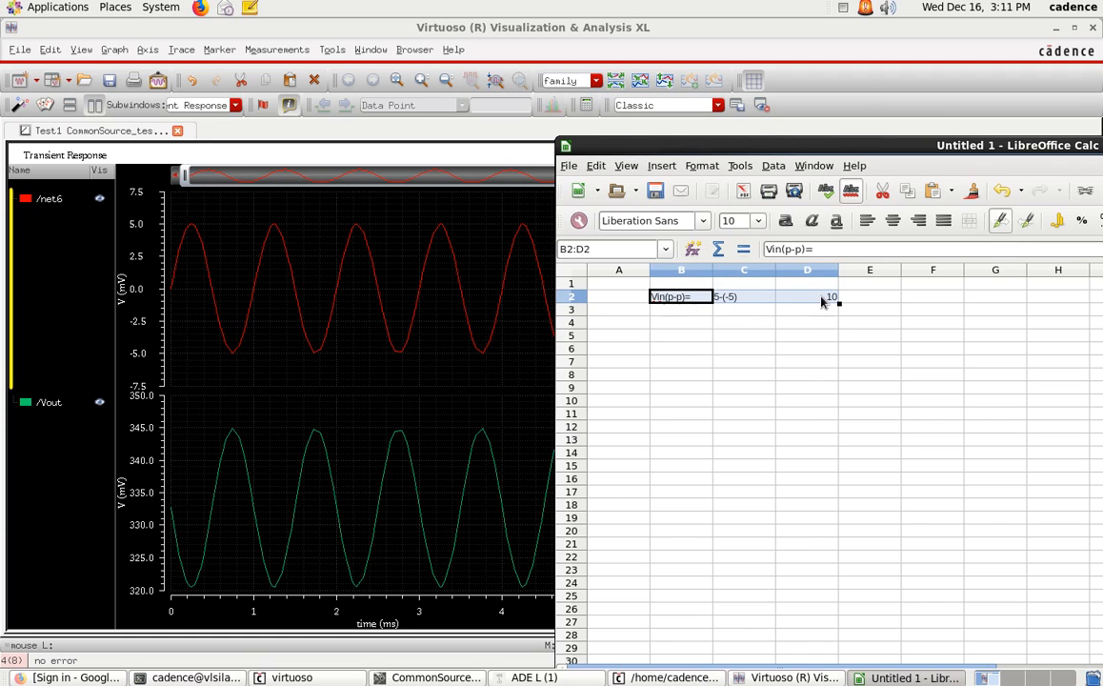
left_click(752, 361)
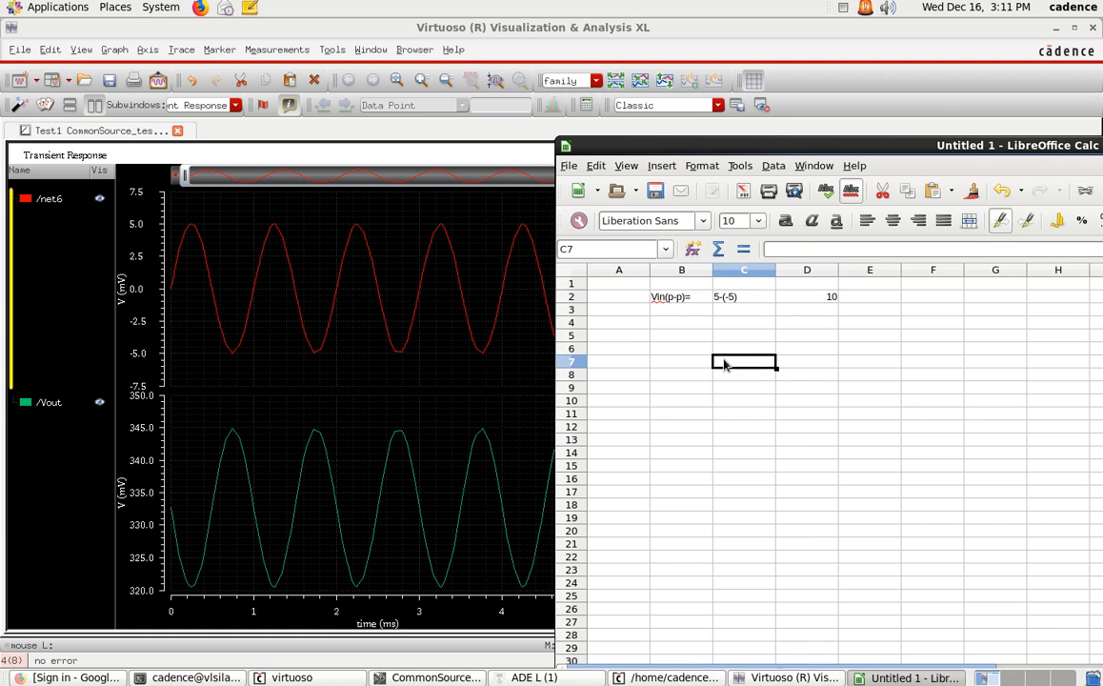
Step: Check the Vout peak on the transient plot and label cell B4 "Vout(p-p)" in the Calc sheet
left_click(685, 324)
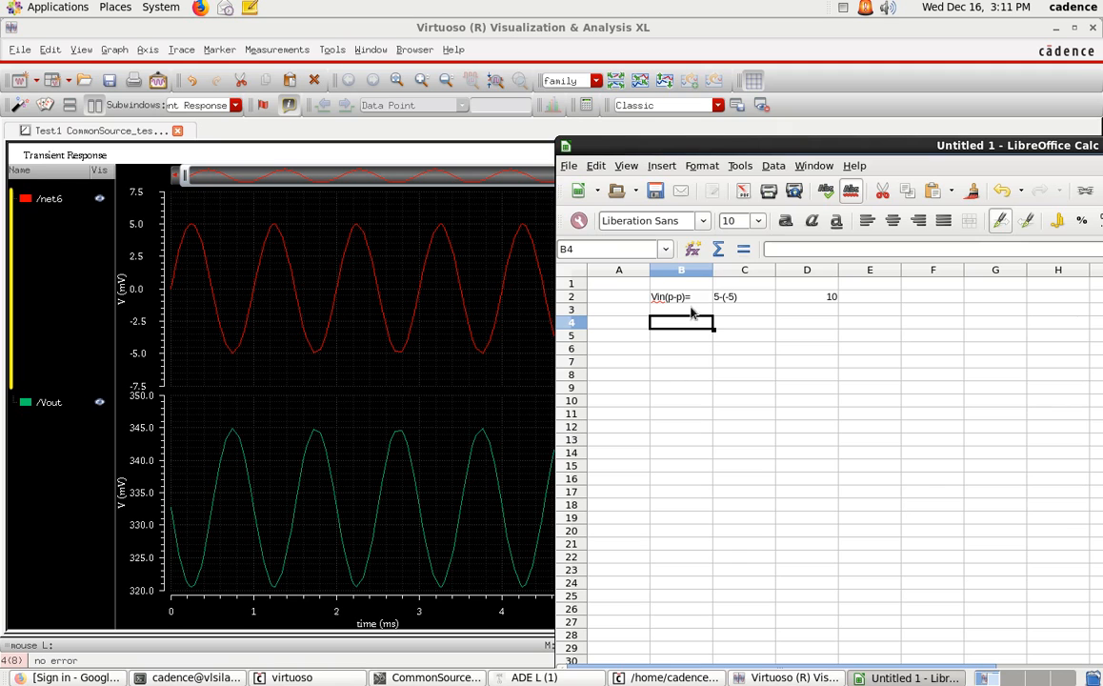
left_click(233, 437)
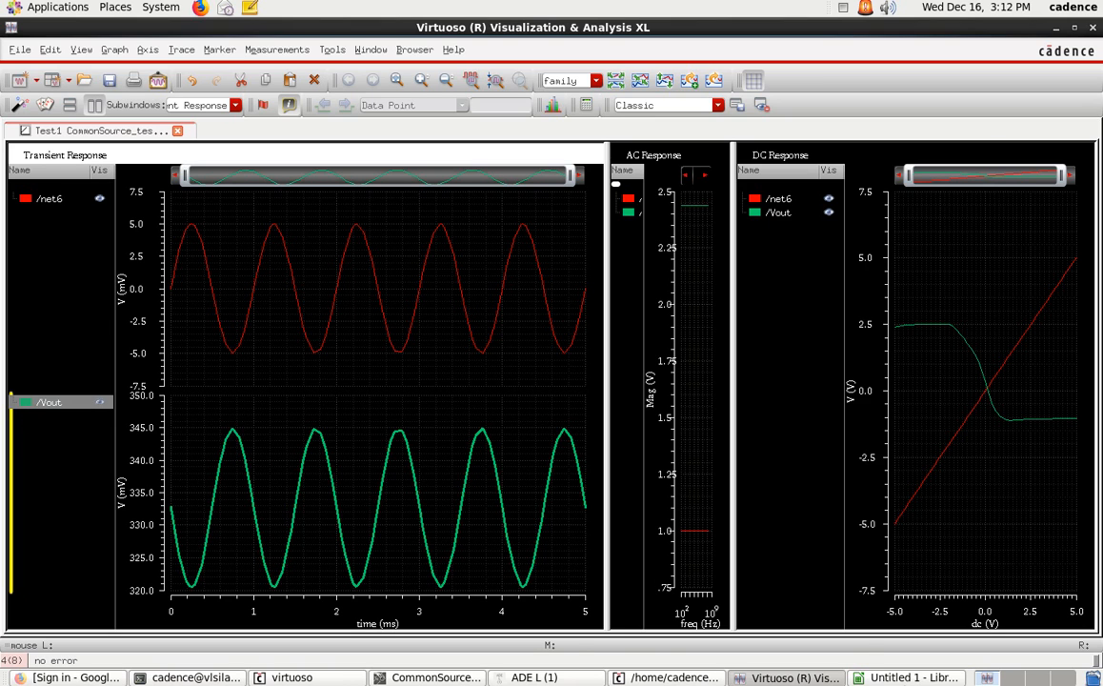
left_click(898, 676)
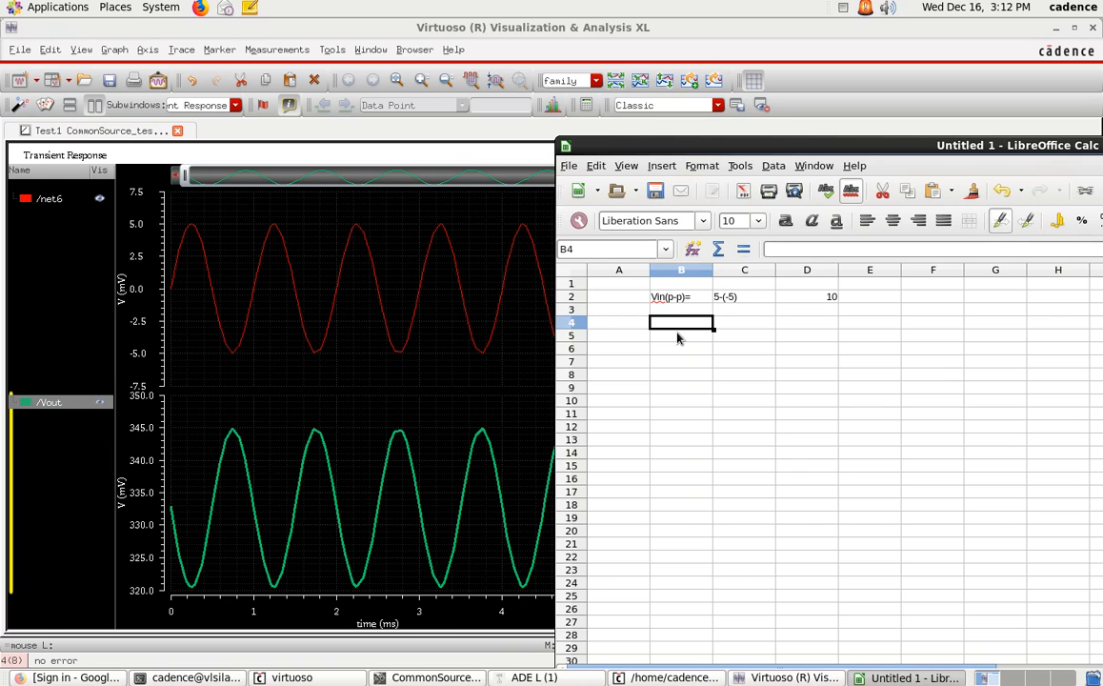
type("Vo")
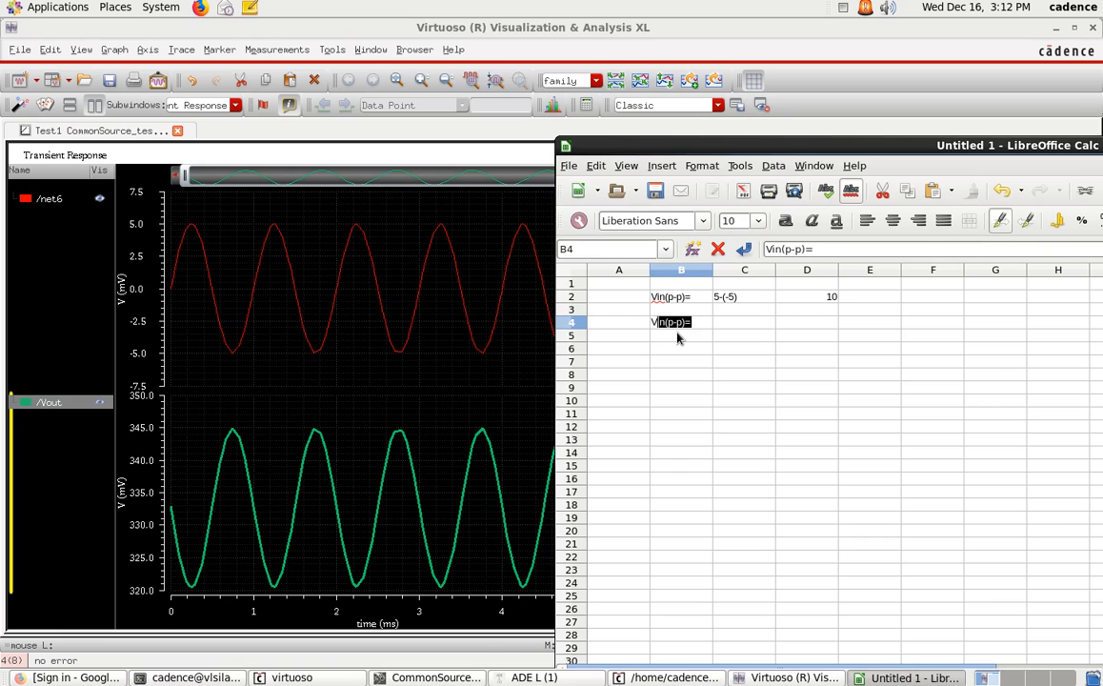
type("ut(p-p")
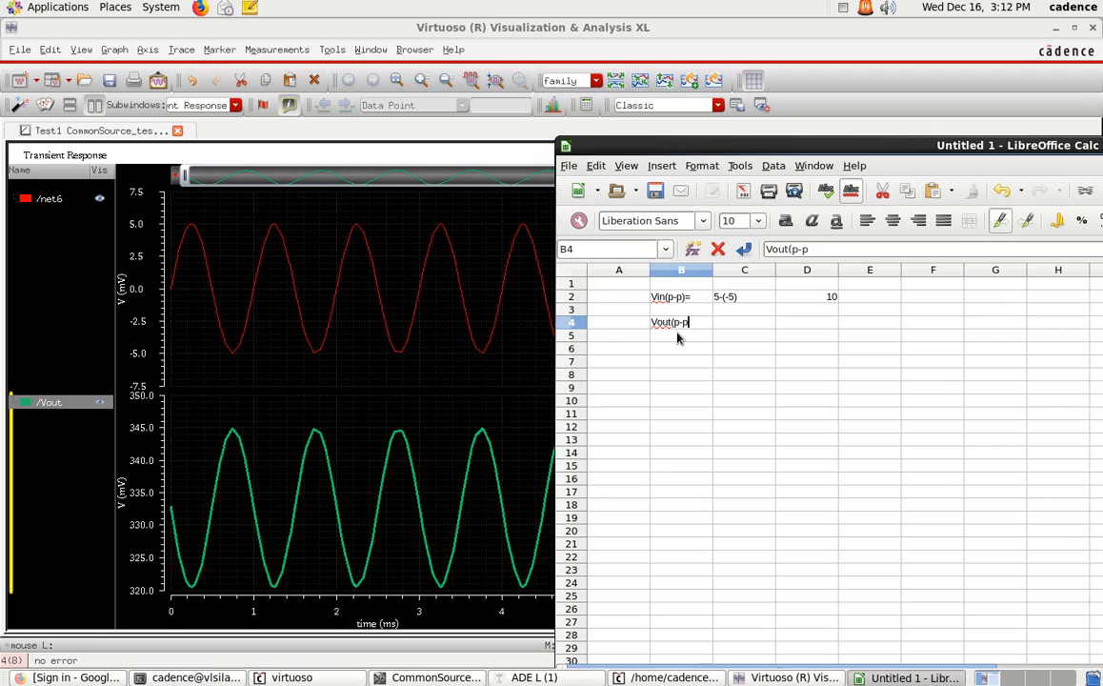
type(")")
Step: Enter 344.46-320.5 in cell C4, reading the minimum from the Vout trough on the transient plot
left_click(729, 322)
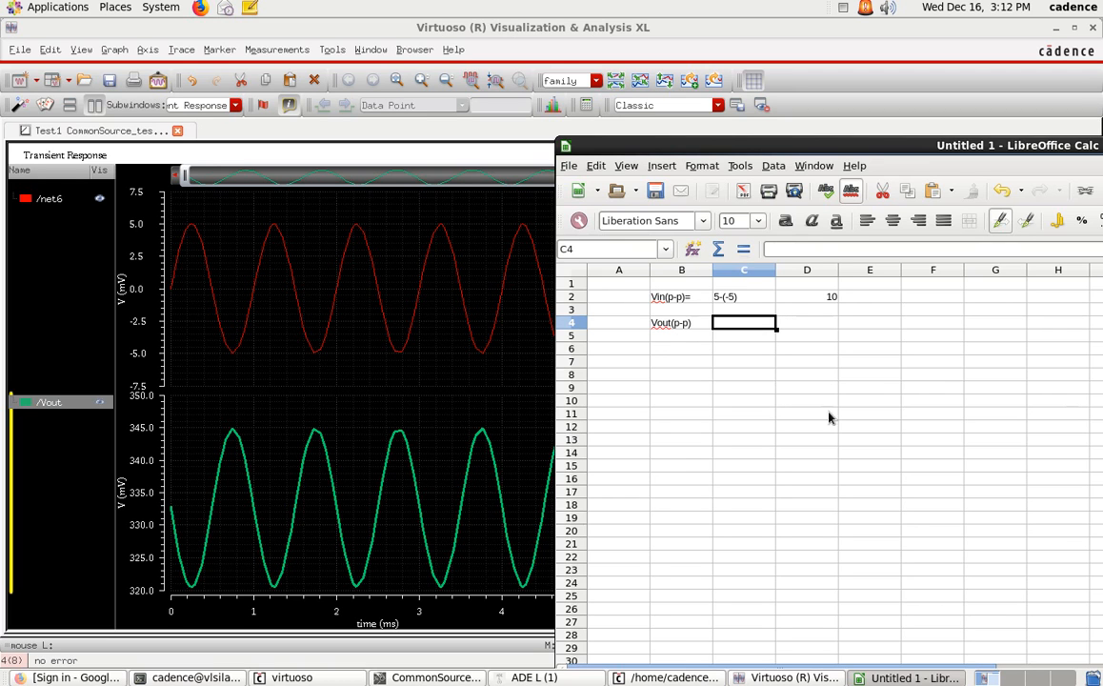
type("344")
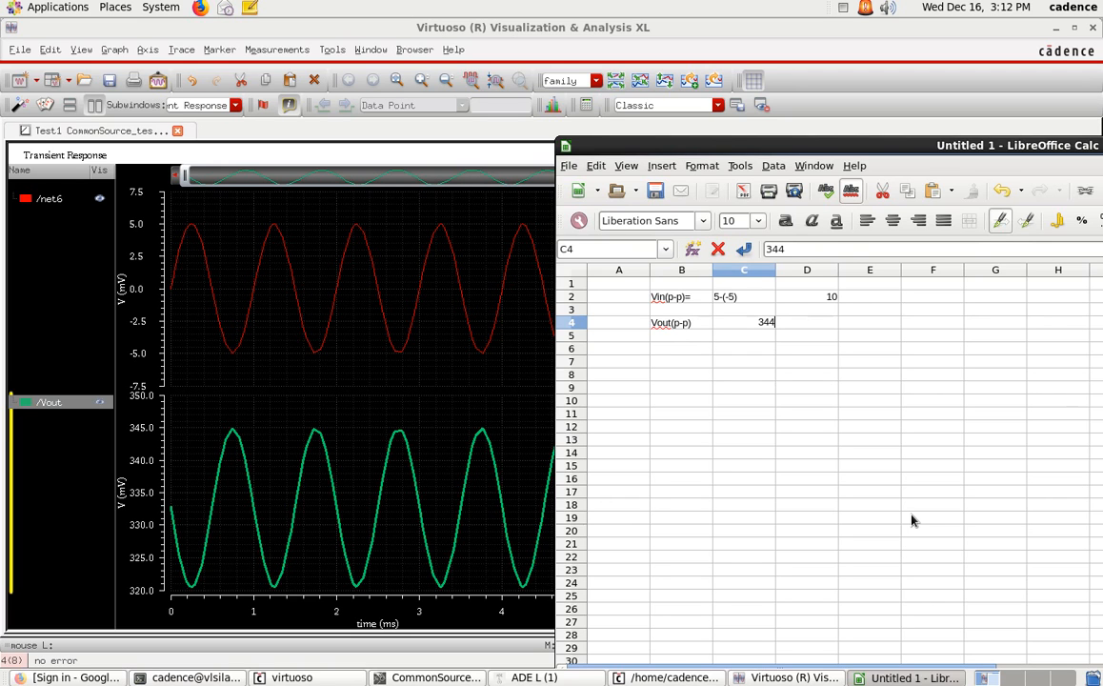
type(".46-")
left_click(200, 588)
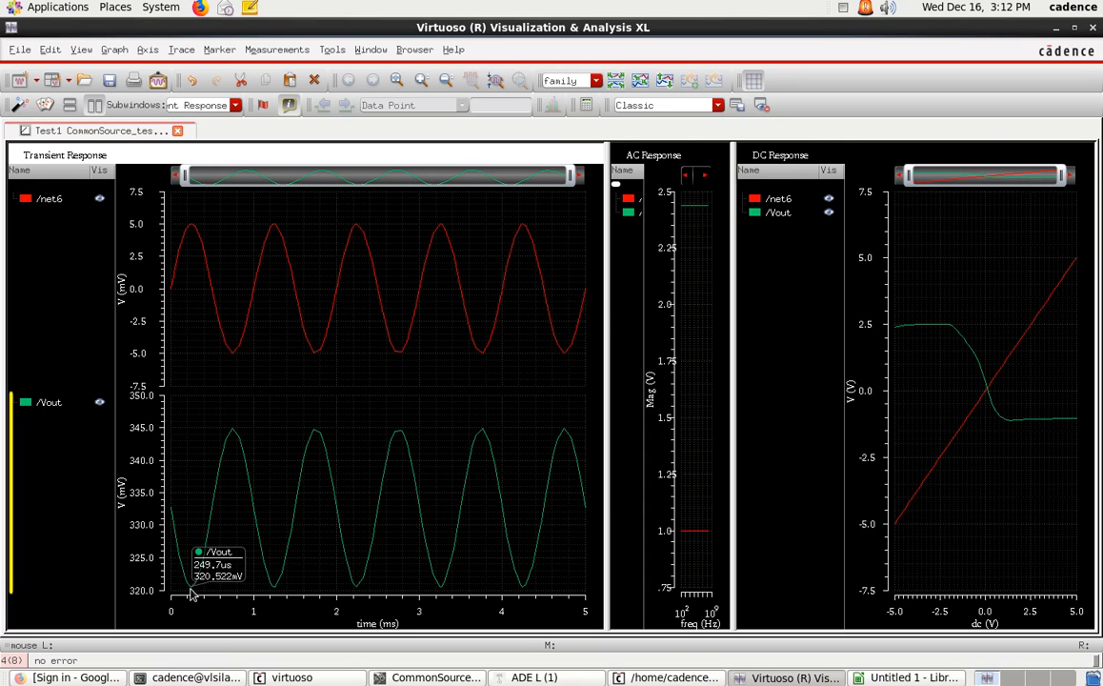
left_click(910, 677)
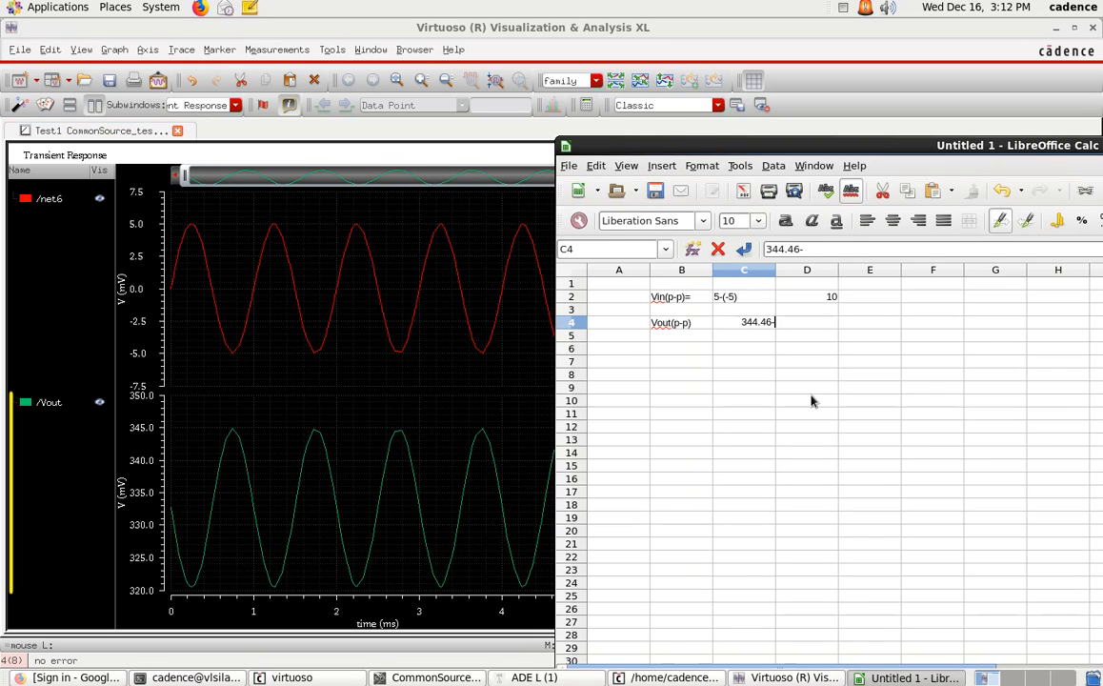
type("320.5")
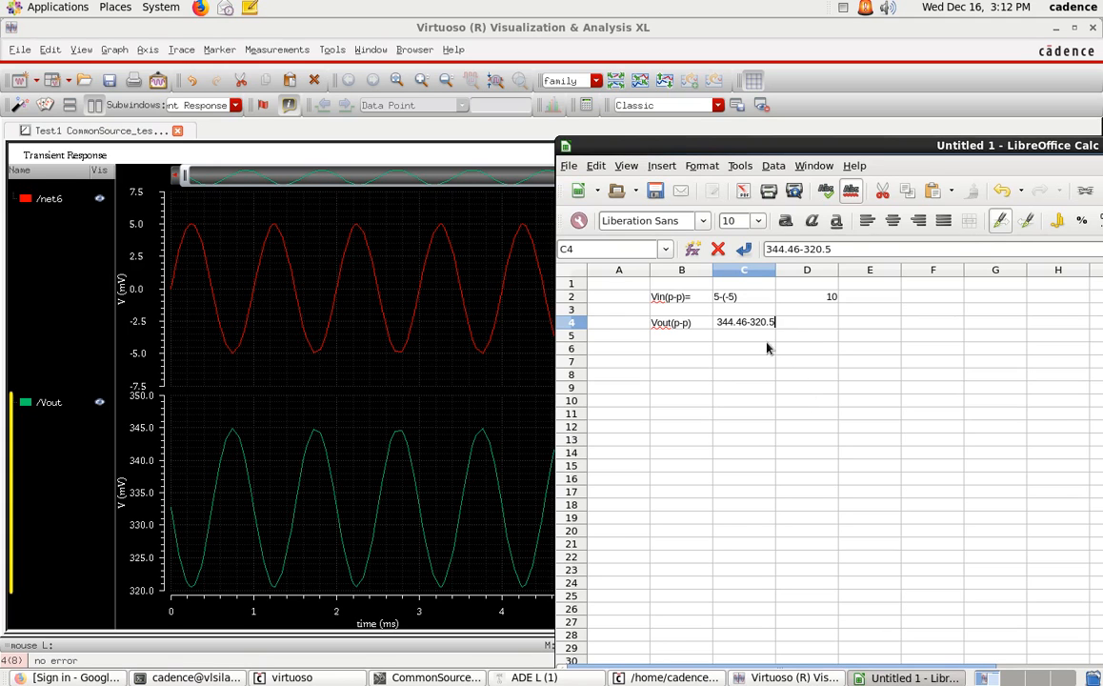
key("Return")
Step: Enter 24 in cell D4 as the peak-to-peak output voltage
left_click(824, 322)
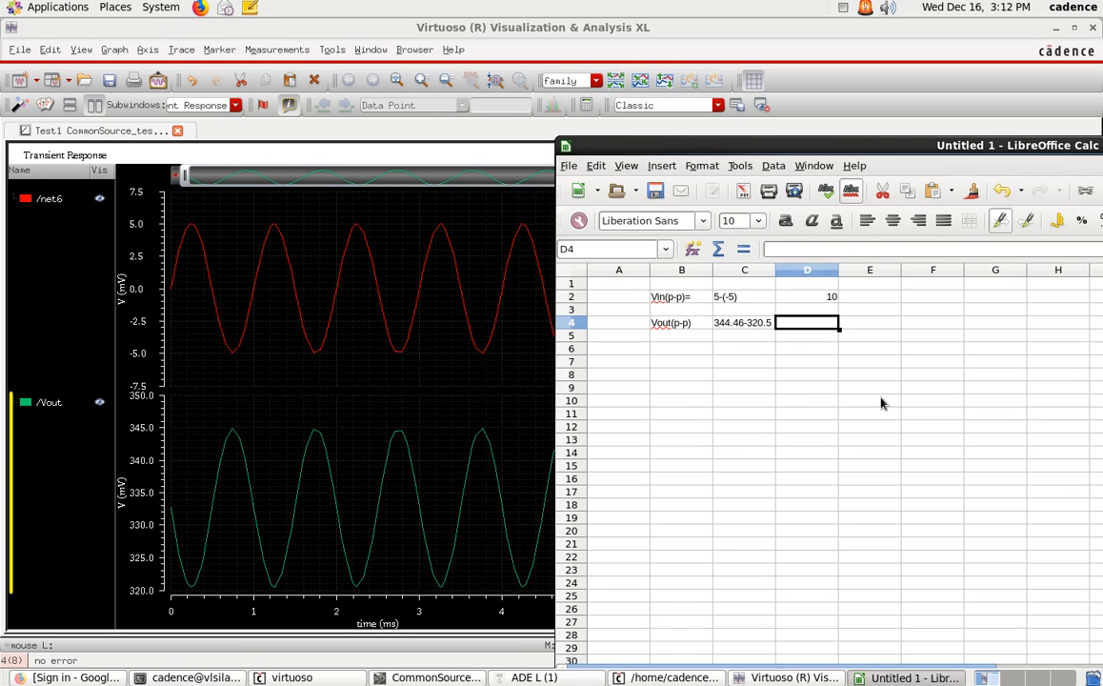
type("24")
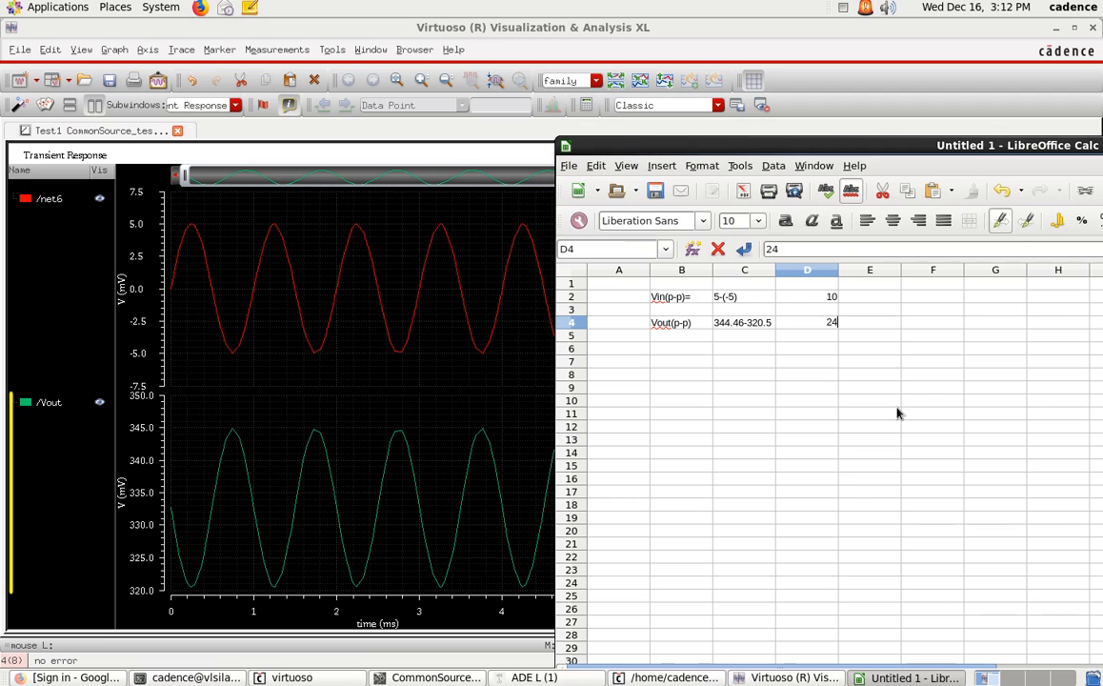
left_click(822, 339)
left_click(826, 299)
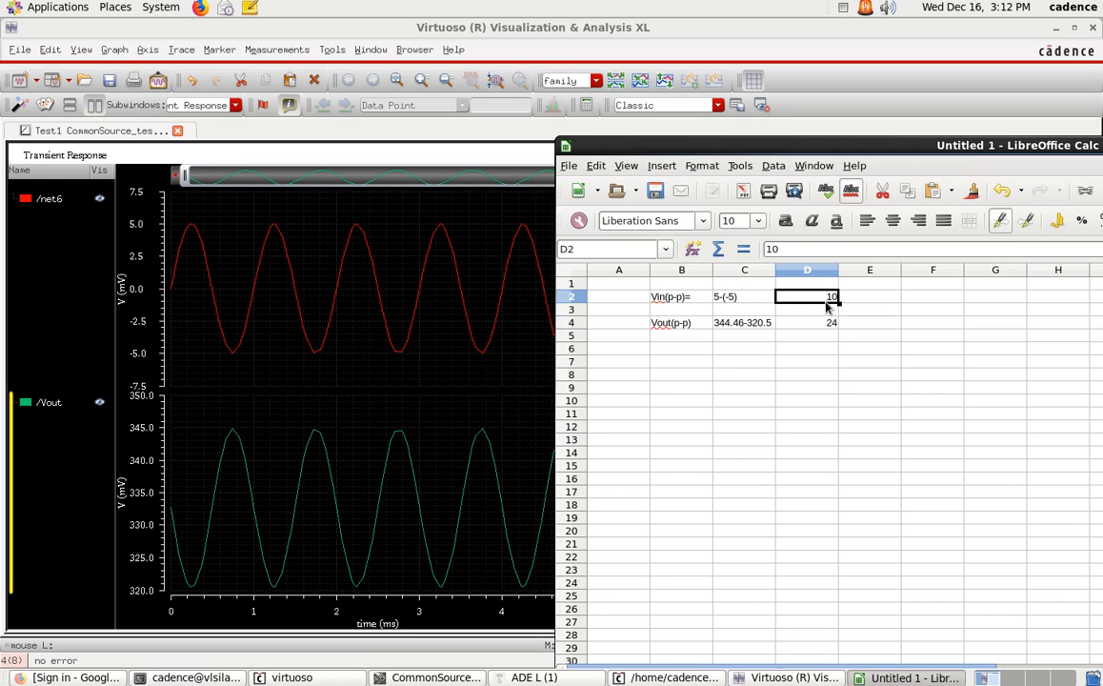
left_click(826, 324)
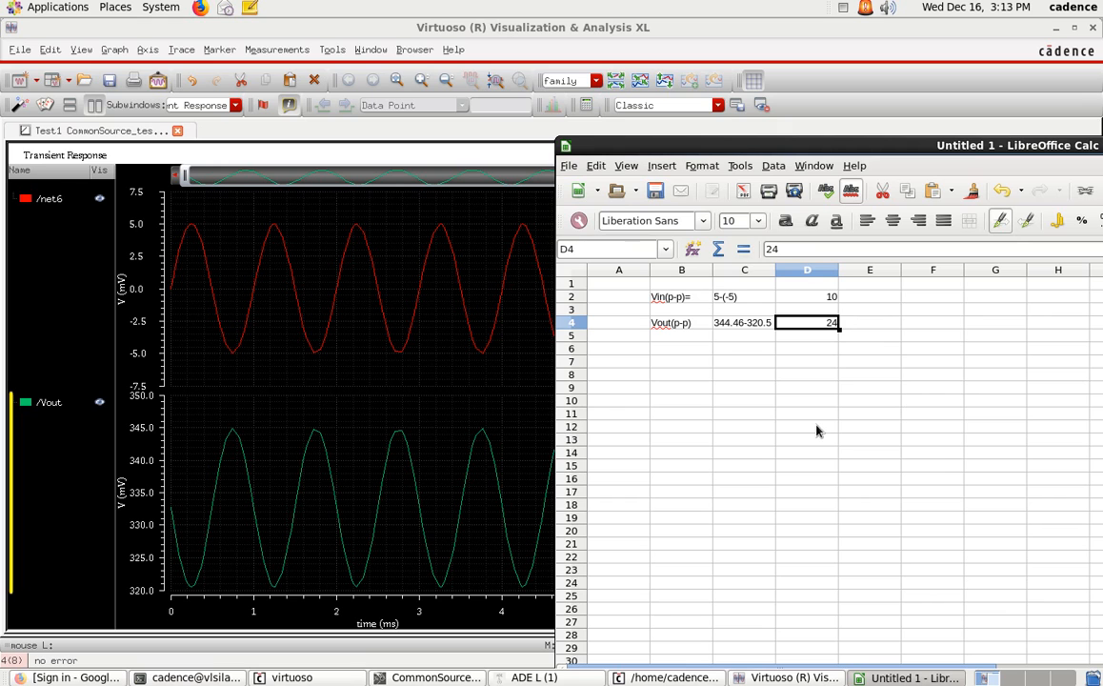
Step: Label cell B7 "Voltage gain" and enter Vout/Vin as its expression in cell C7
left_click(682, 362)
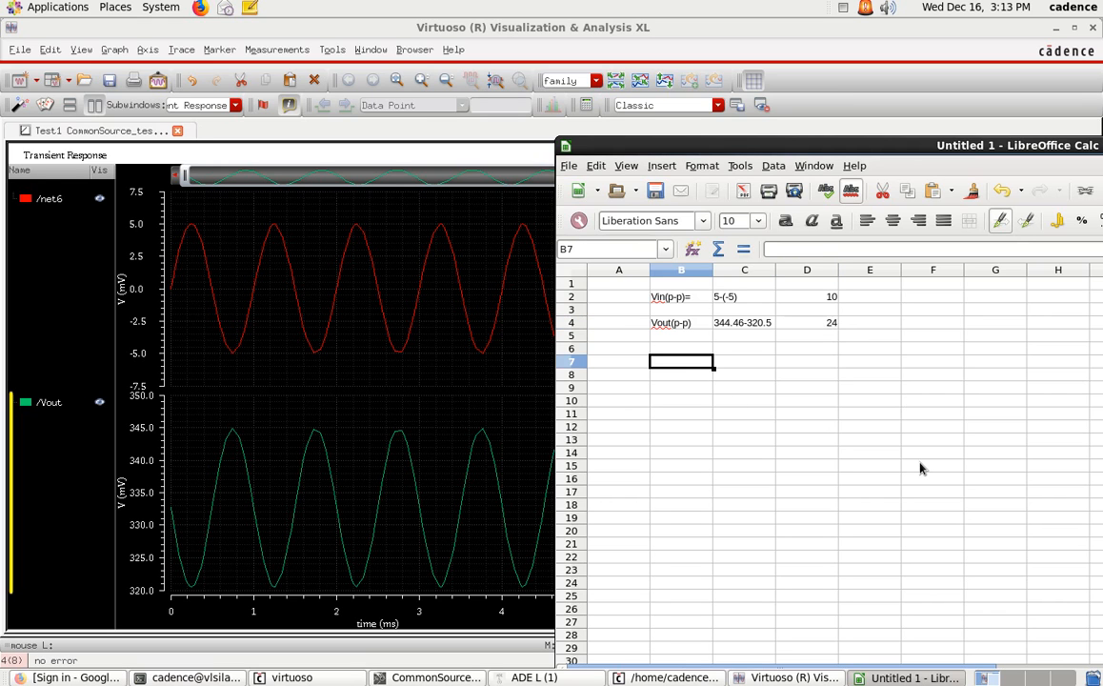
type("Vo")
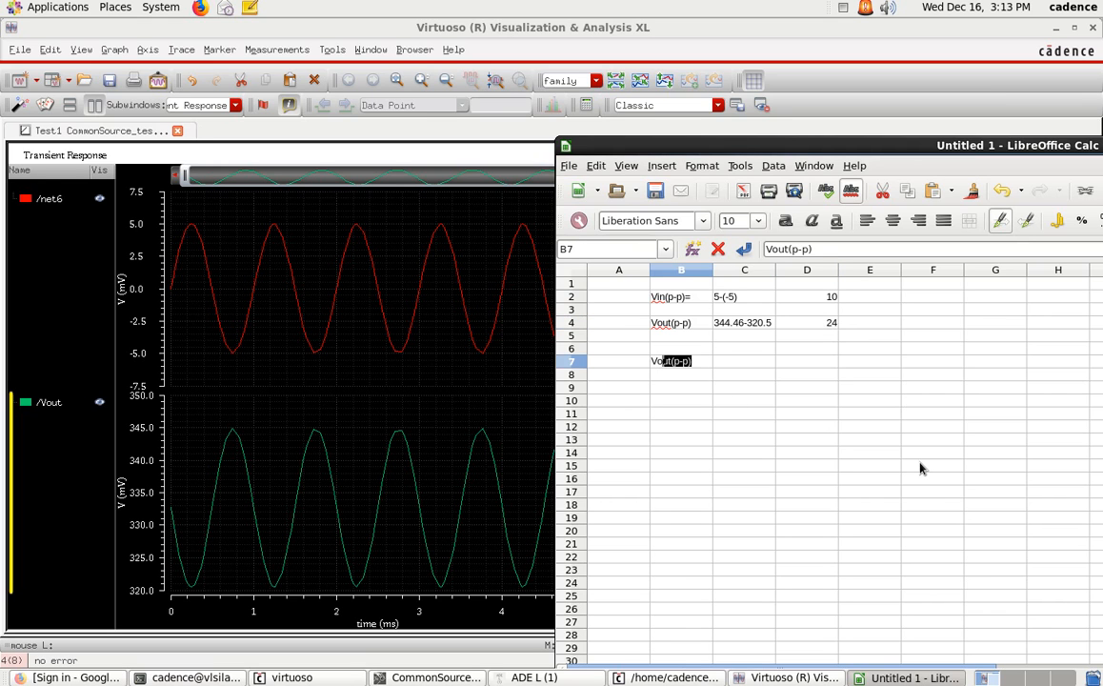
type("ltage ")
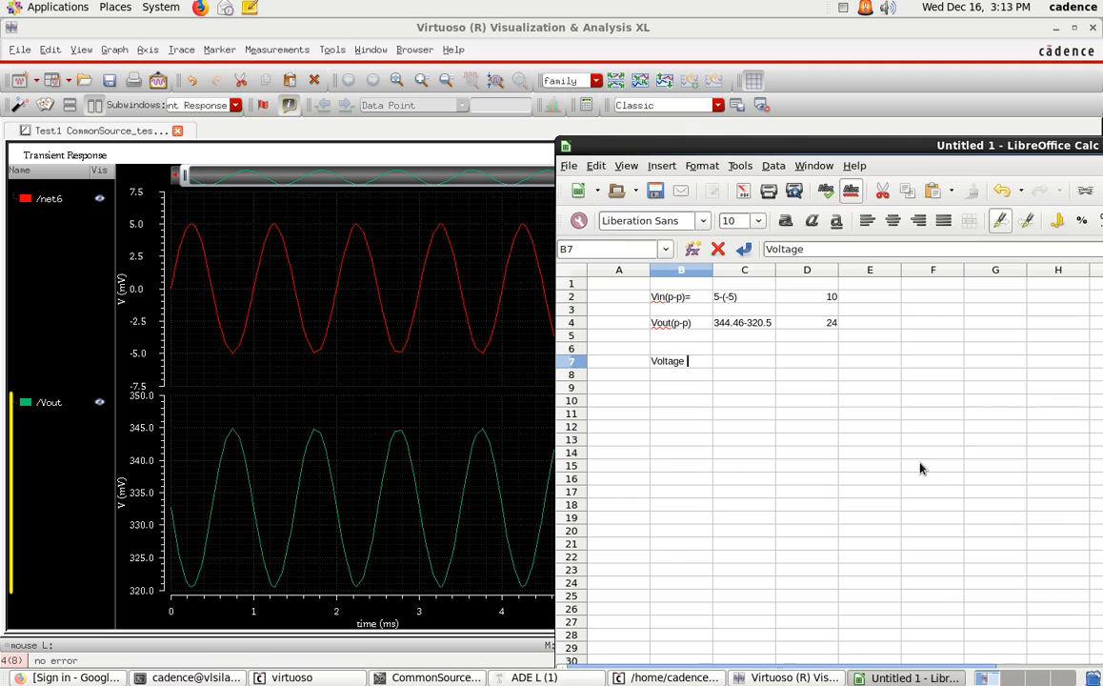
type("gain")
left_click(736, 363)
type("V")
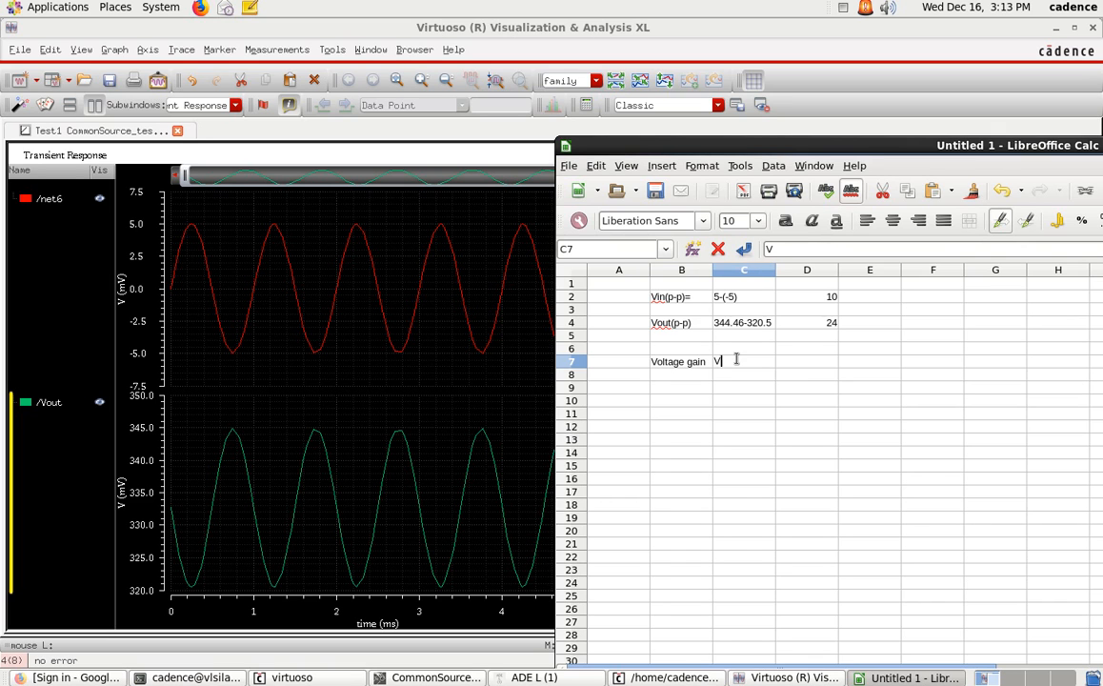
type("out/Vin")
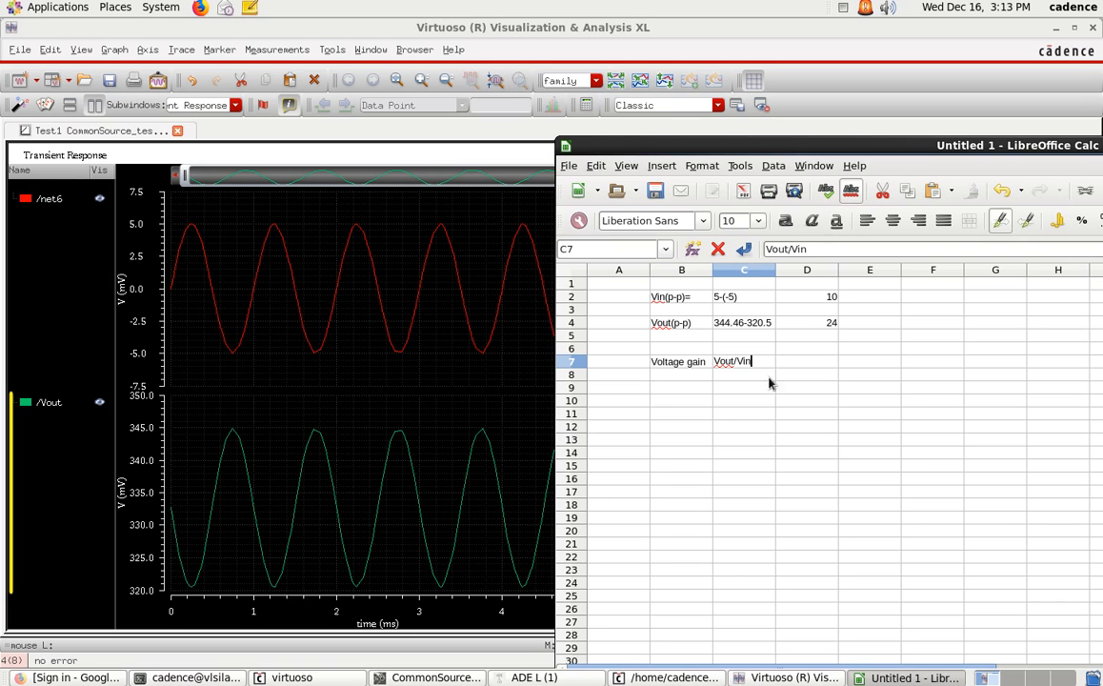
Step: Enter 2.4 in cell D7 as the voltage gain and make it bold
left_click(825, 363)
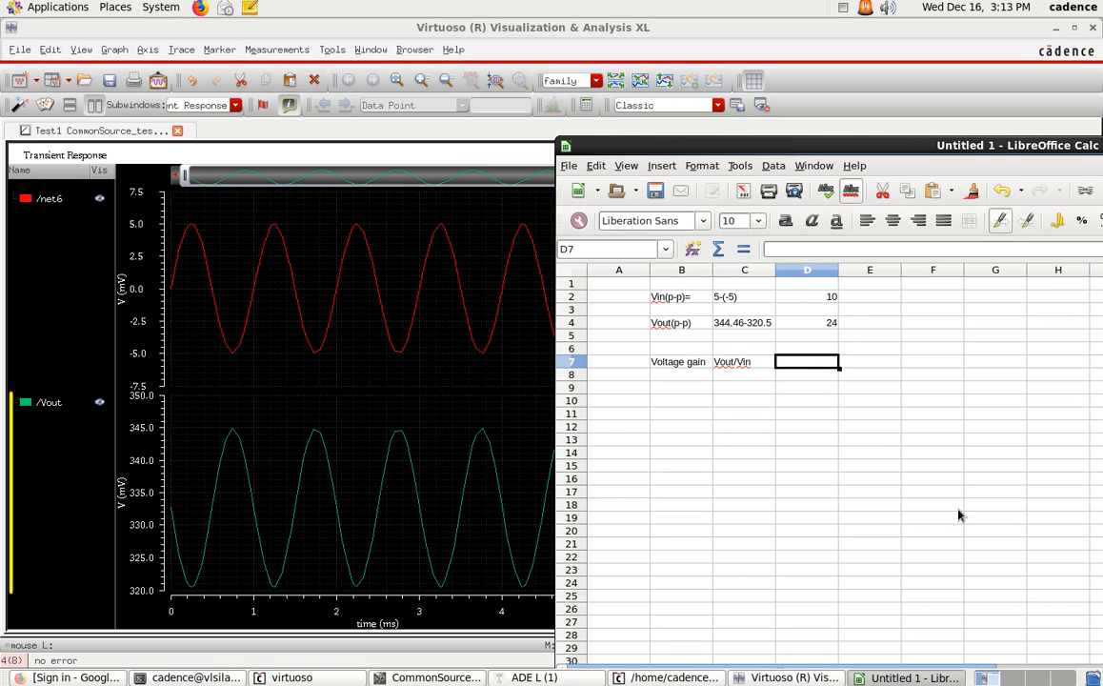
type("2.4")
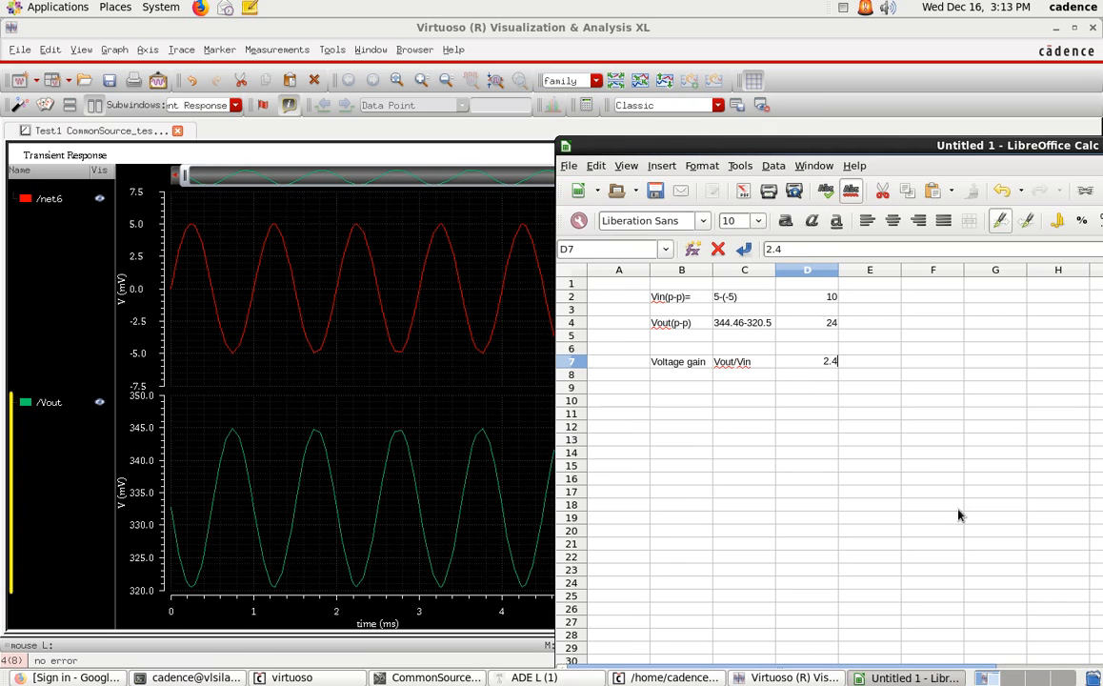
left_click(957, 509)
left_click(791, 363)
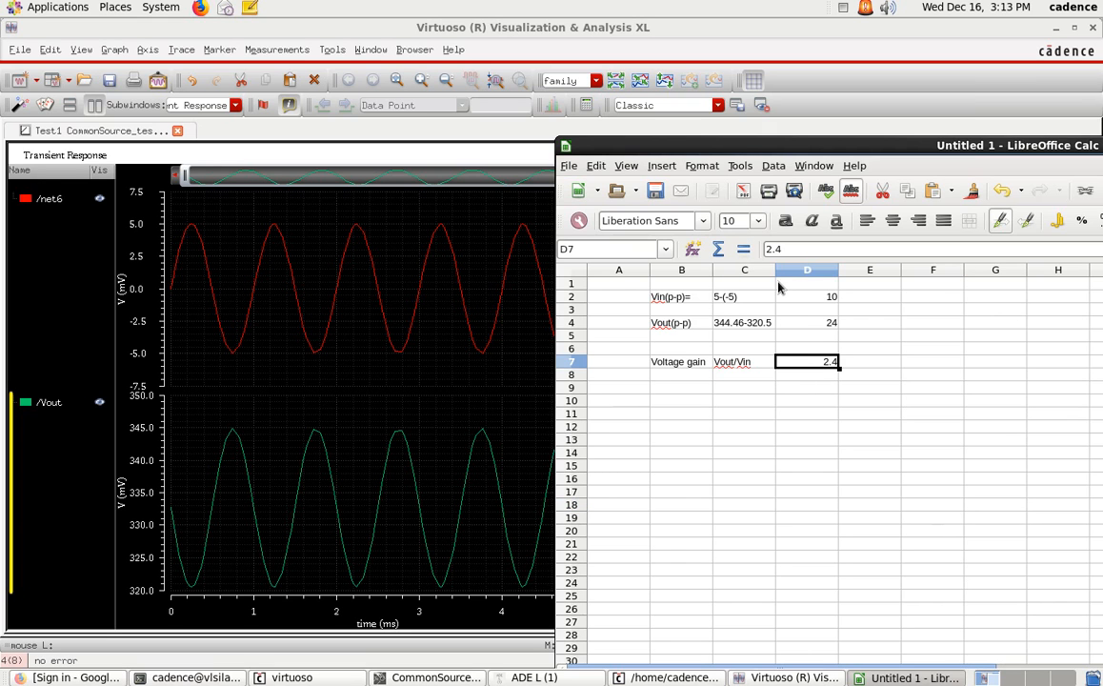
key("ctrl+b")
left_click(811, 381)
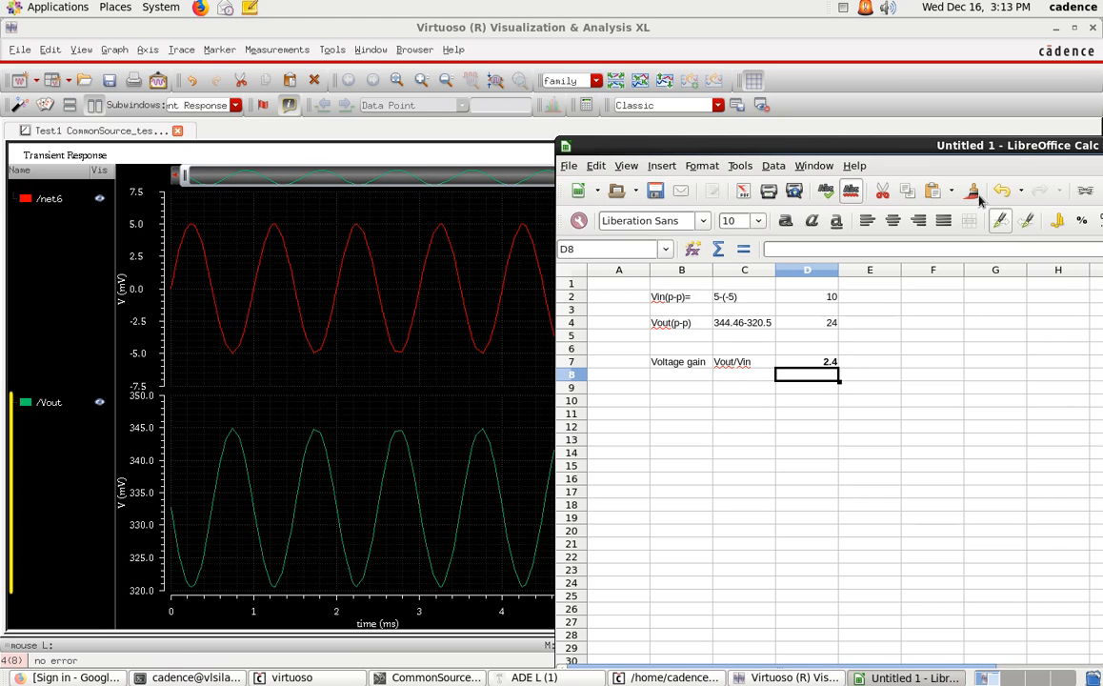
Step: Save the spreadsheet as "Untitled 1" in the Documents folder and minimize its window
left_click_drag(888, 133, 493, 129)
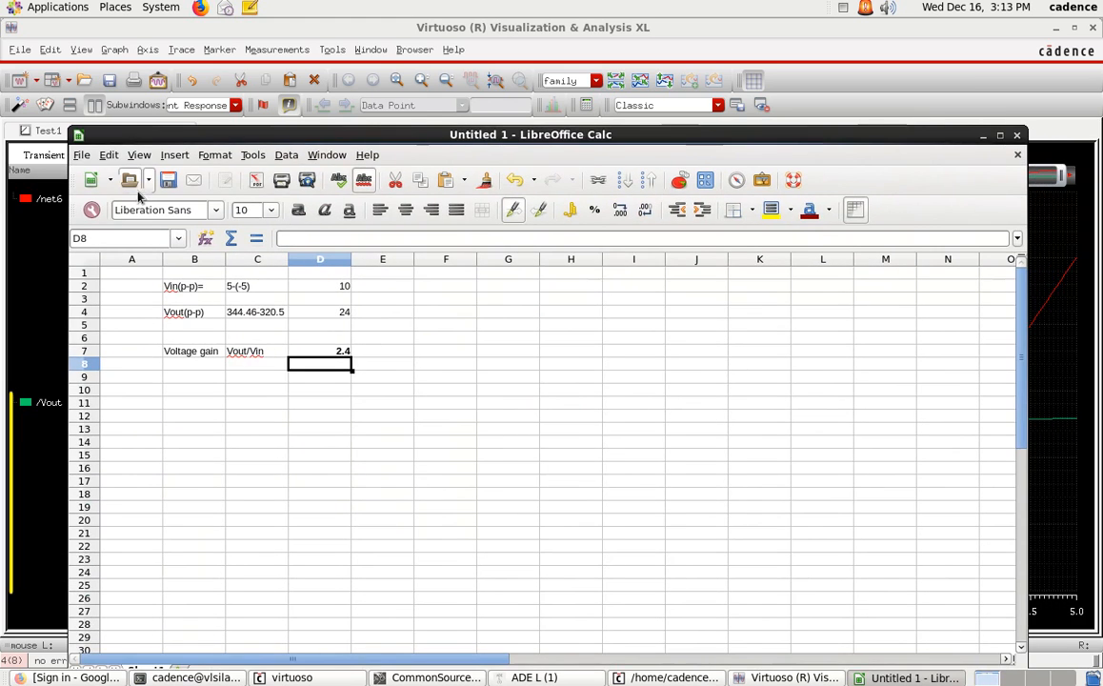
left_click(169, 180)
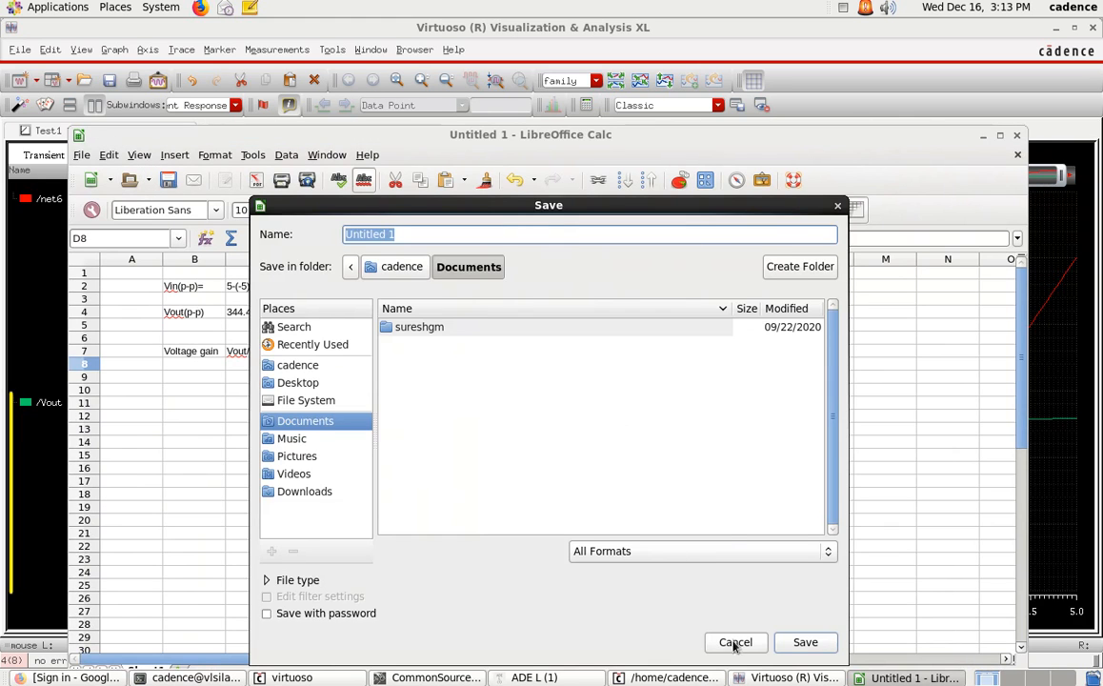
left_click(810, 644)
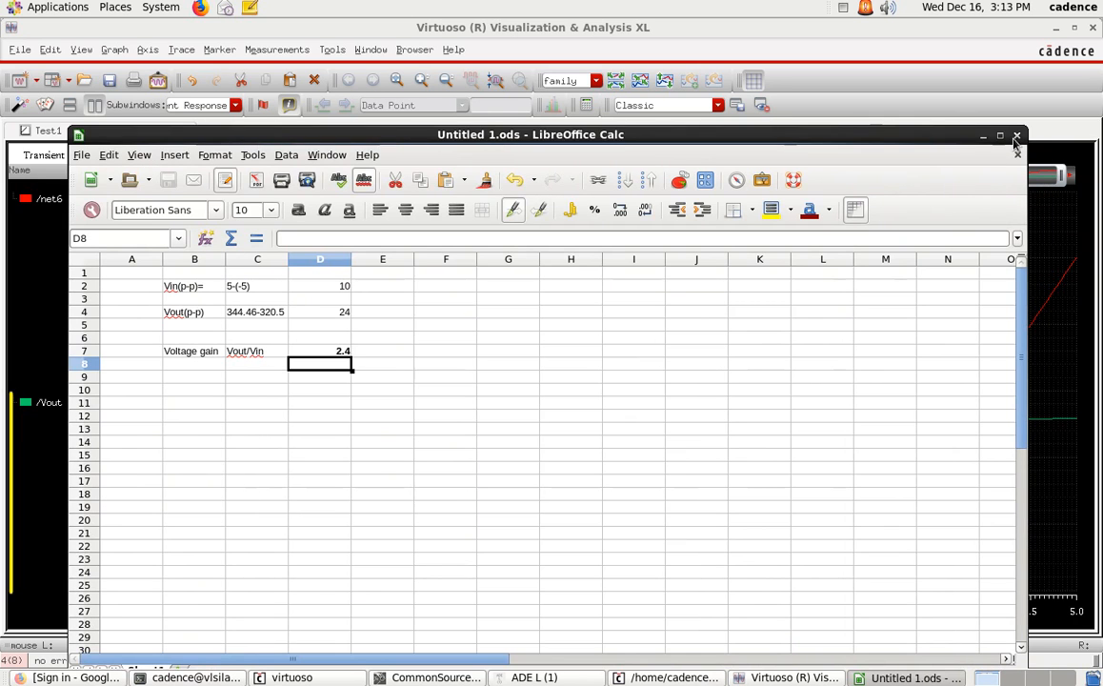
left_click(984, 136)
Step: Widen the AC Response subwindow and split its /net6 and /Vout traces into separate strips
left_click_drag(608, 300, 134, 307)
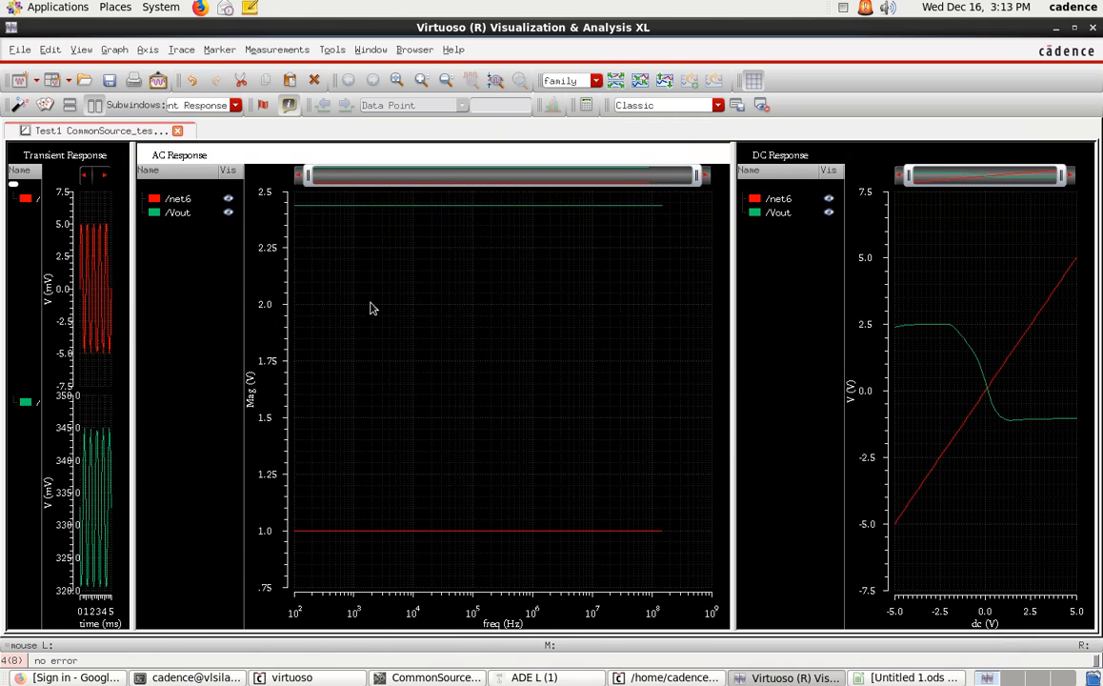
left_click(617, 80)
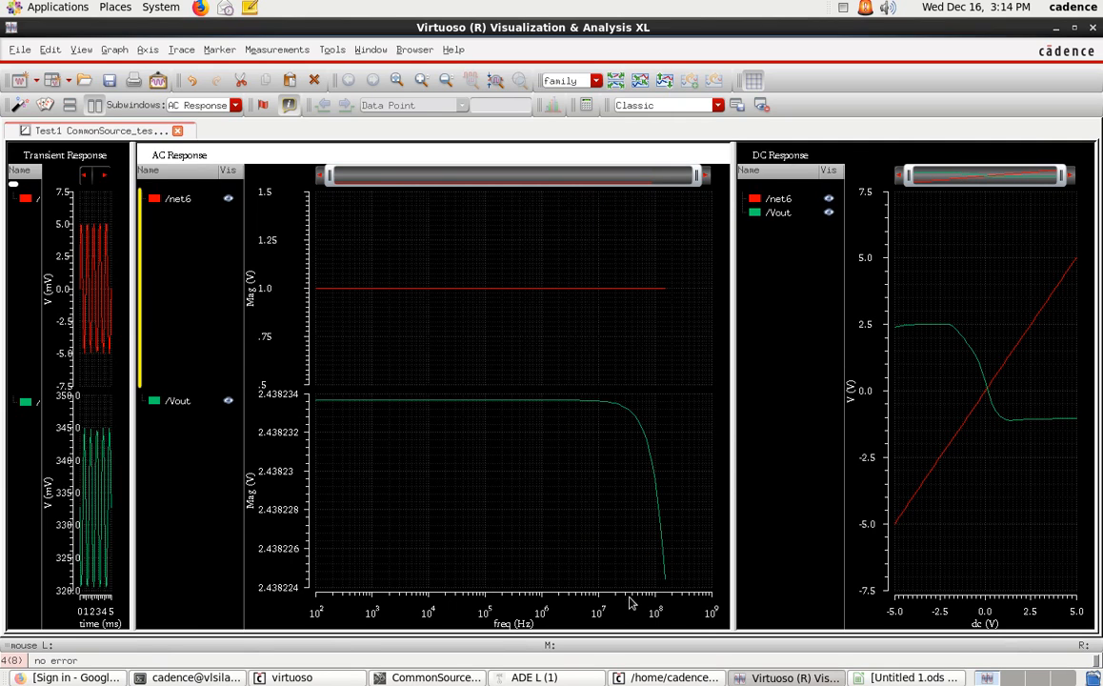
mouse_move(601, 411)
Step: Enlarge the DC Response plot and examine the Vout curve along the sweep and where it crosses the input
left_click_drag(736, 319, 300, 340)
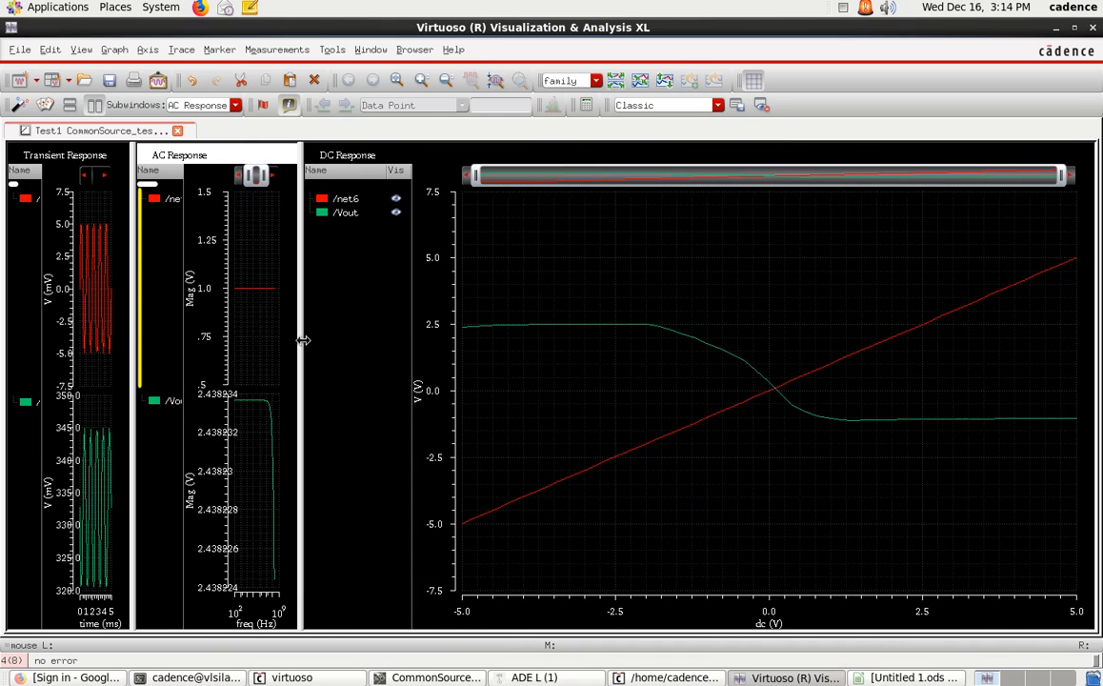
mouse_move(505, 318)
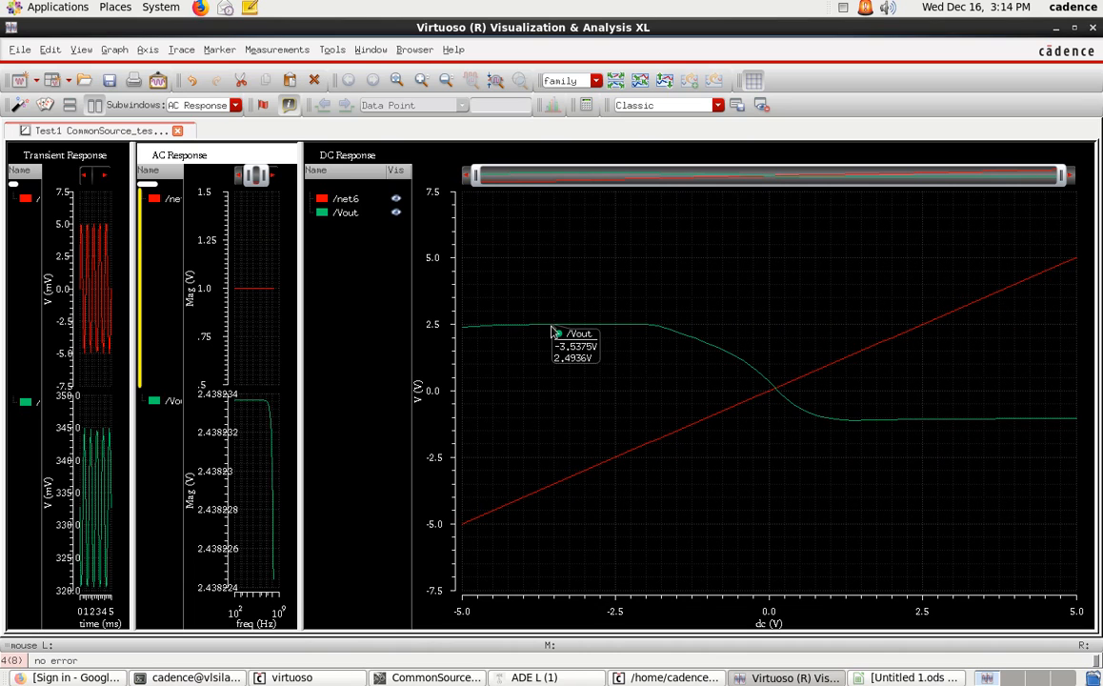
mouse_move(777, 394)
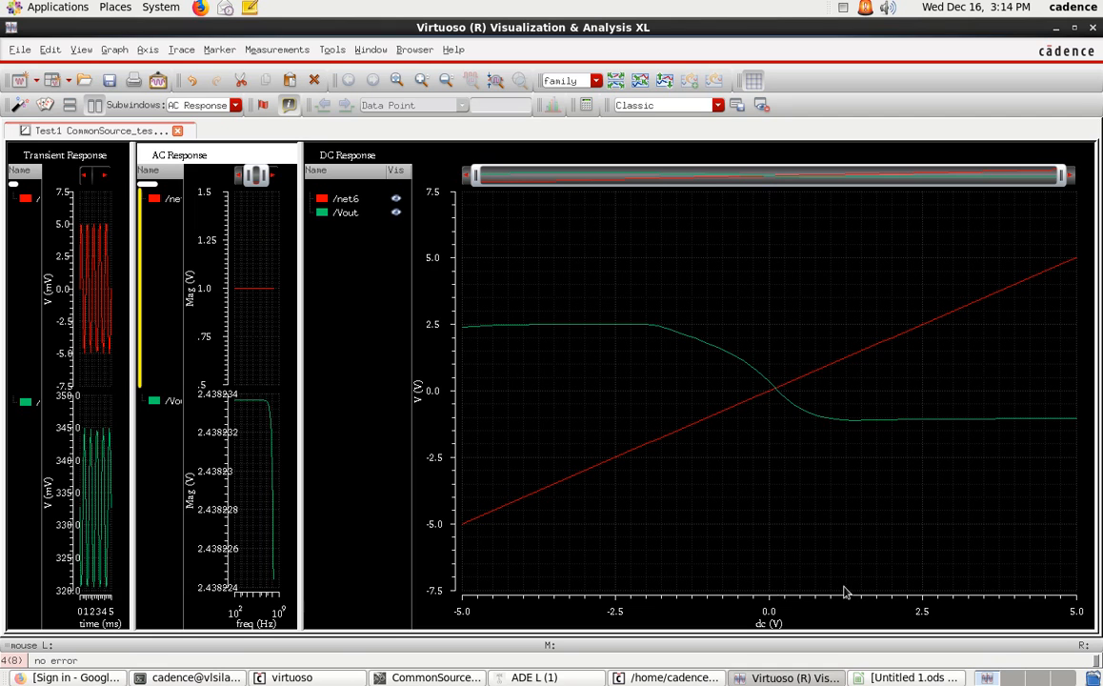
Step: Resize the subwindows to narrow the DC Response plot and give the Transient Response plot the most width
left_click_drag(302, 370, 779, 344)
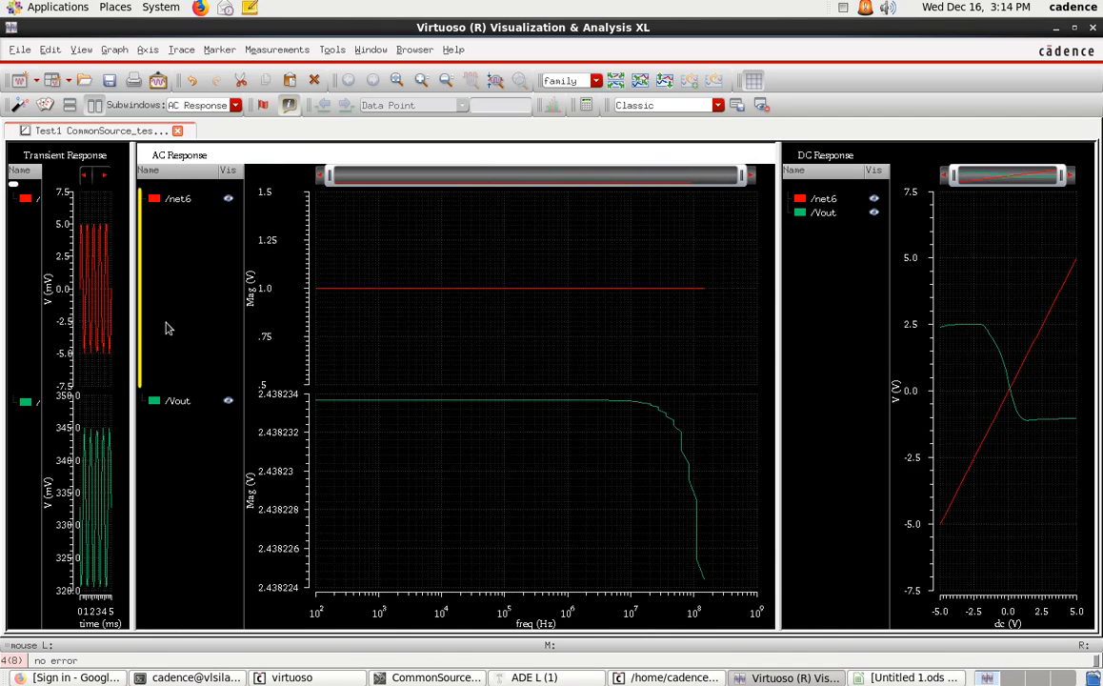
left_click_drag(134, 294, 519, 277)
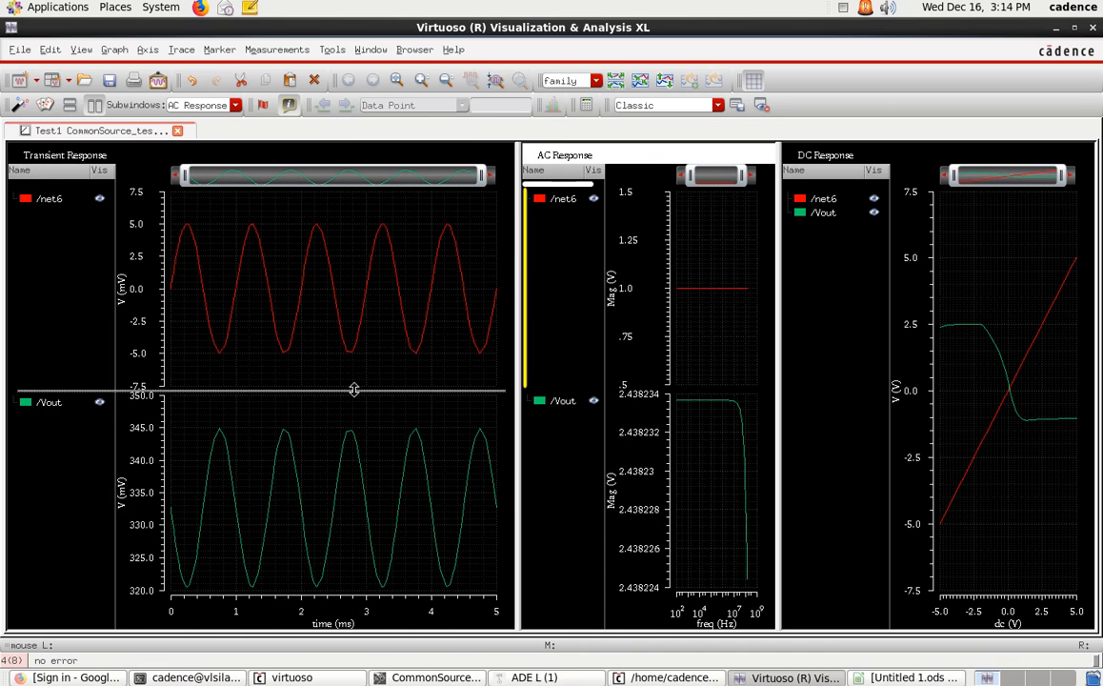
Step: Print the response plots to a PDF file, changing the output file name to CS_pre
left_click(133, 83)
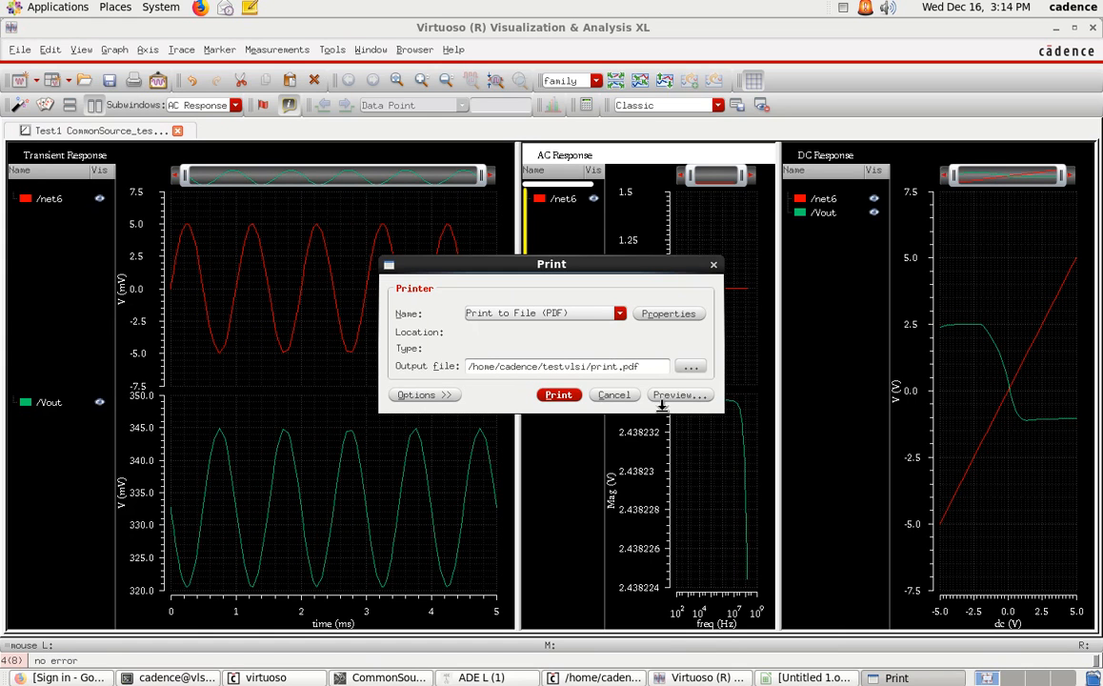
key("BackSpace")
key("BackSpace")
key("BackSpace")
key("BackSpace")
key("BackSpace")
type("cS")
key("BackSpace")
key("BackSpace")
type("c")
key("BackSpace")
type("CS_pre")
left_click(560, 395)
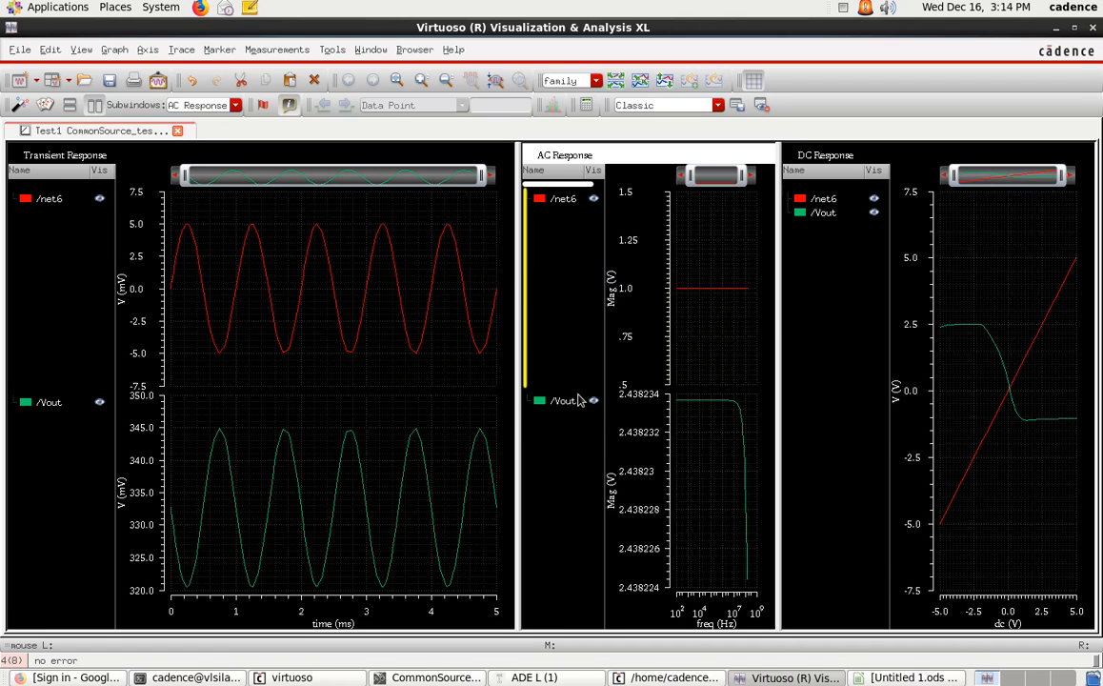